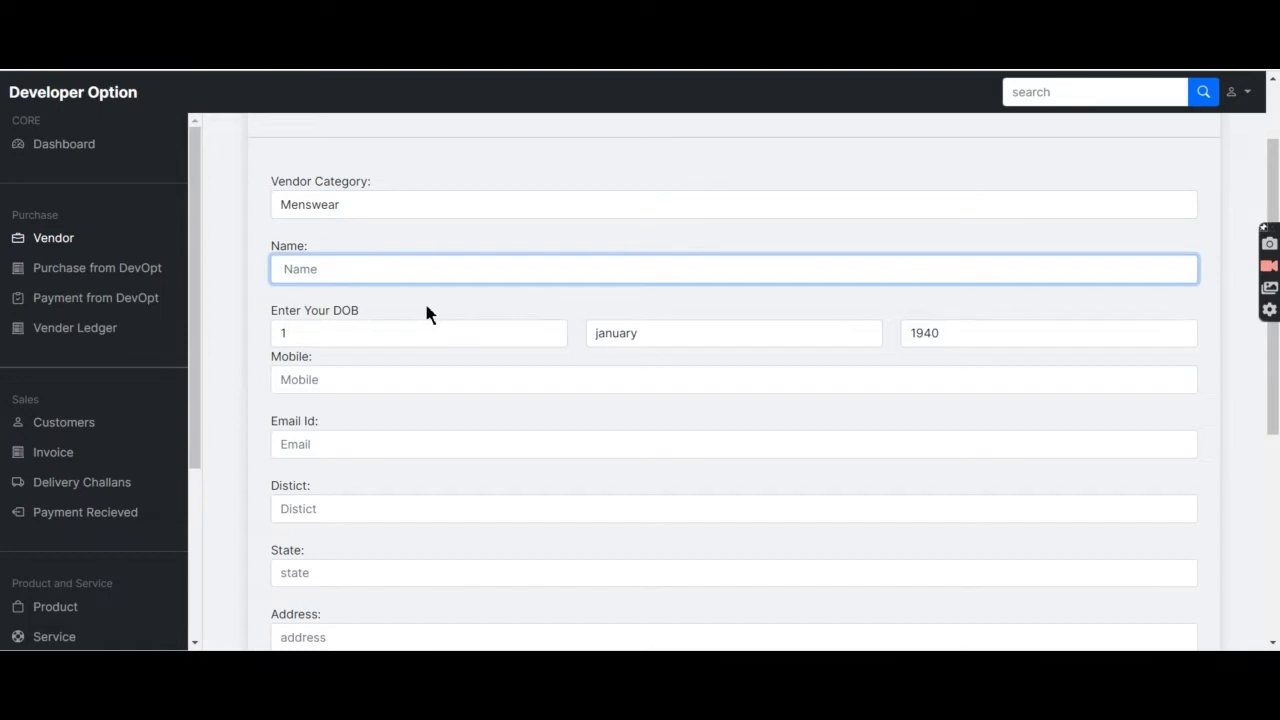
# Set the Menswear vendor's birth date to 6 April 1952.
pyautogui.press('Tab')
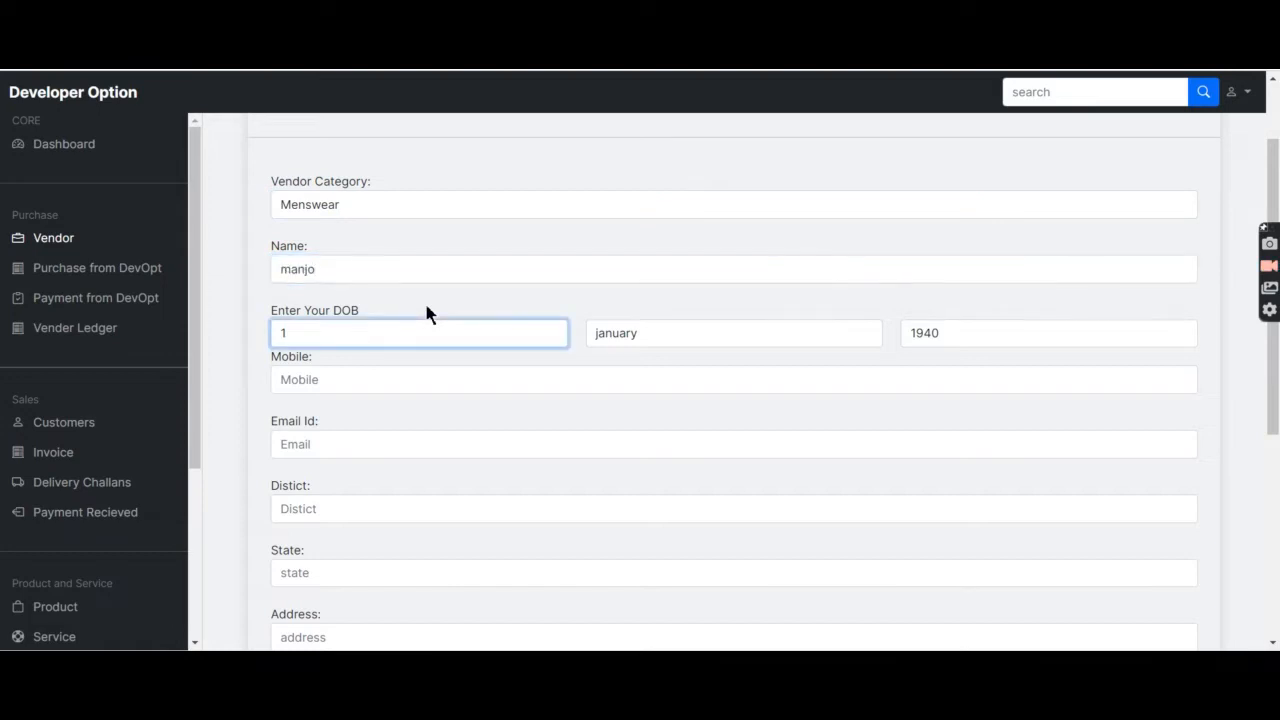
pyautogui.click(430, 330)
pyautogui.click(416, 440)
pyautogui.click(634, 334)
pyautogui.click(634, 406)
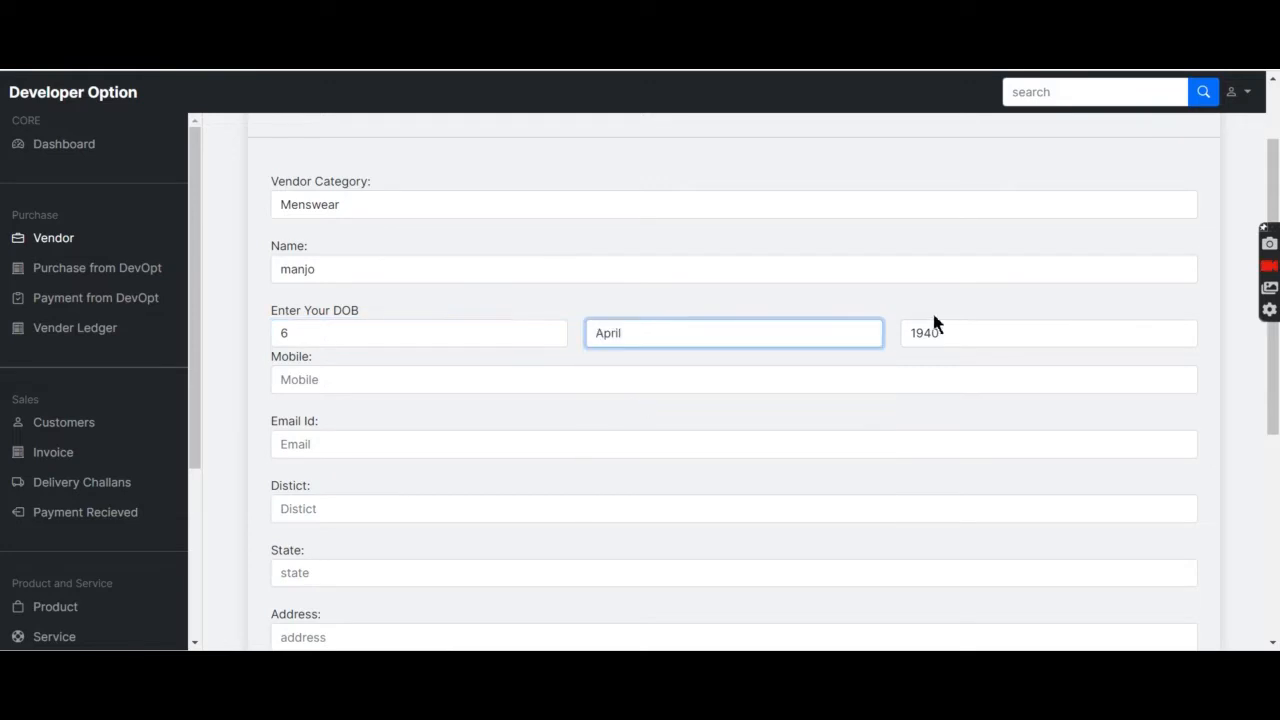
pyautogui.click(930, 333)
pyautogui.click(937, 535)
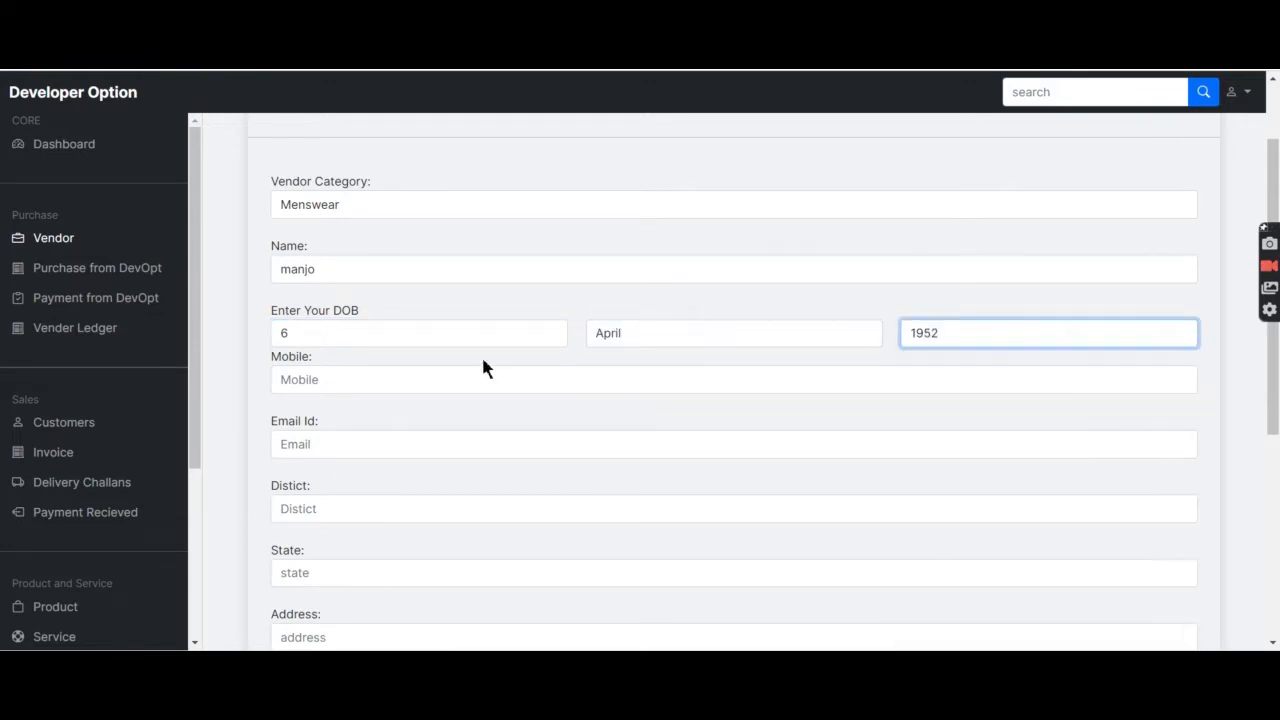
# Enter the vendor's mobile number and e-mail address.
pyautogui.scroll(-1, 483, 363)
pyautogui.click(490, 313)
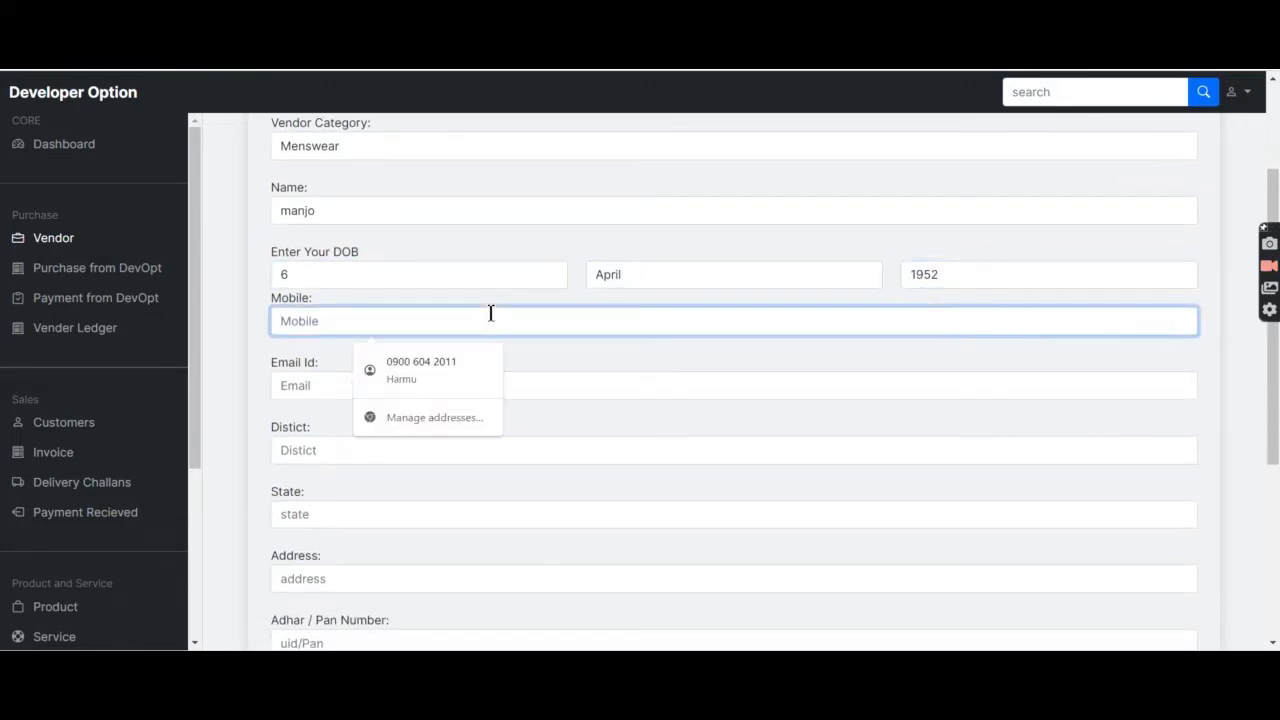
pyautogui.write('12345678')
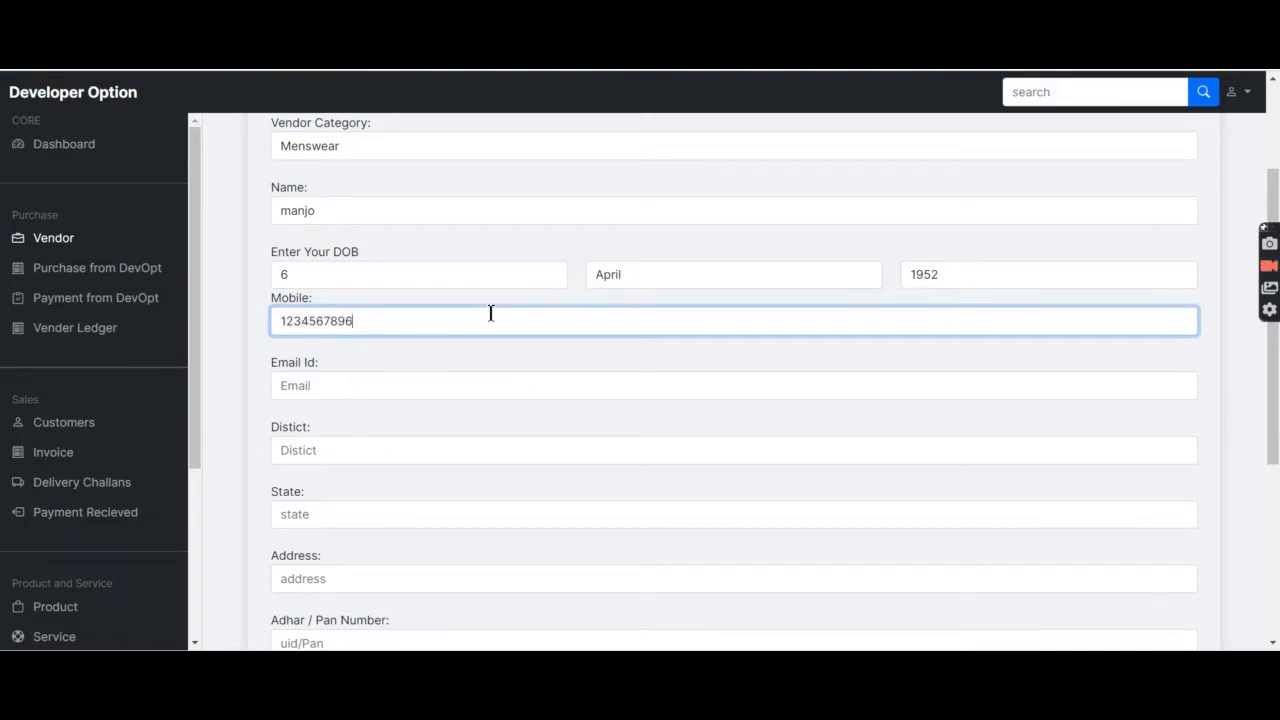
pyautogui.write('96')
pyautogui.scroll(-4, 453, 340)
pyautogui.scroll(2, 453, 340)
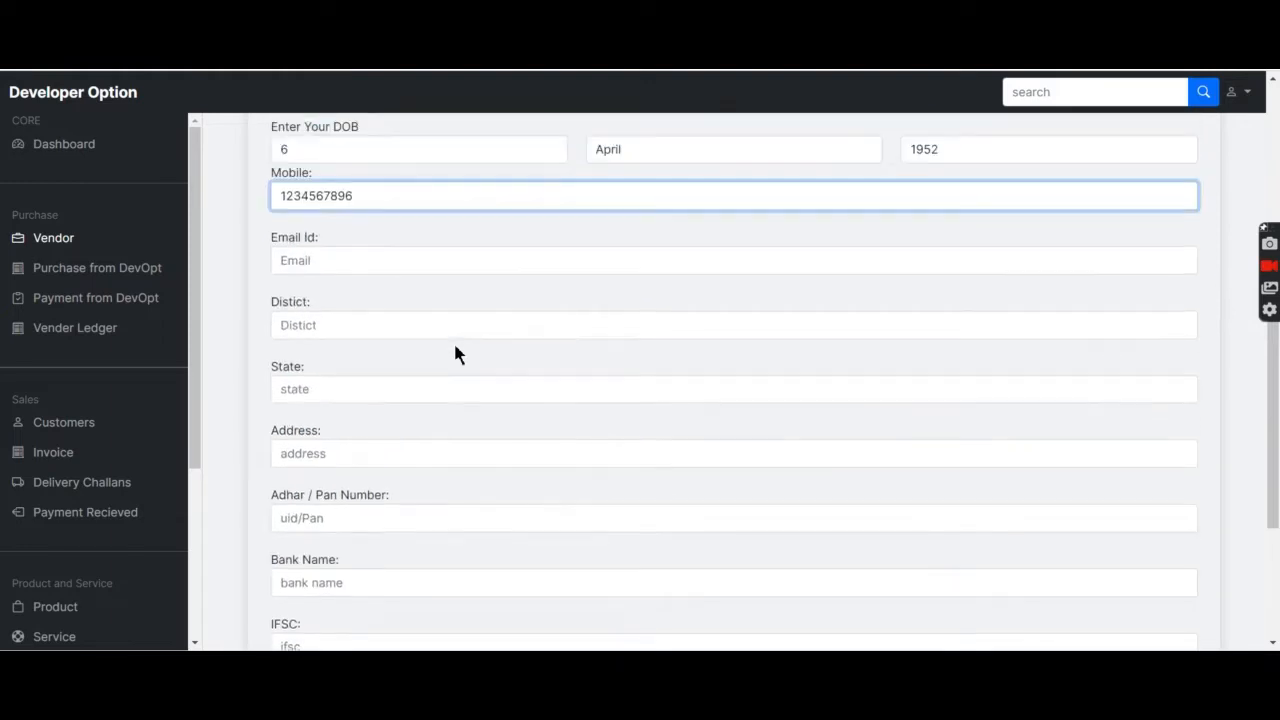
pyautogui.click(394, 267)
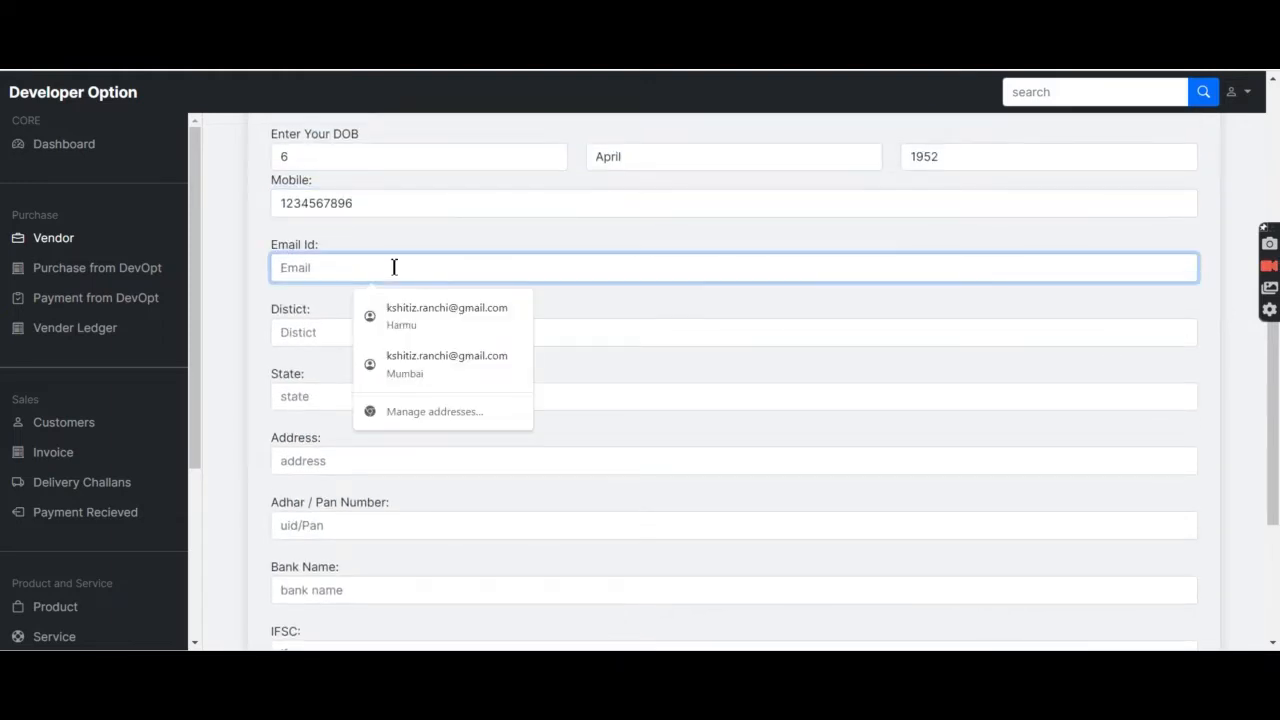
pyautogui.write('email@gmail.com')
# Fill in the vendor's district, state and street address.
pyautogui.press('Tab')
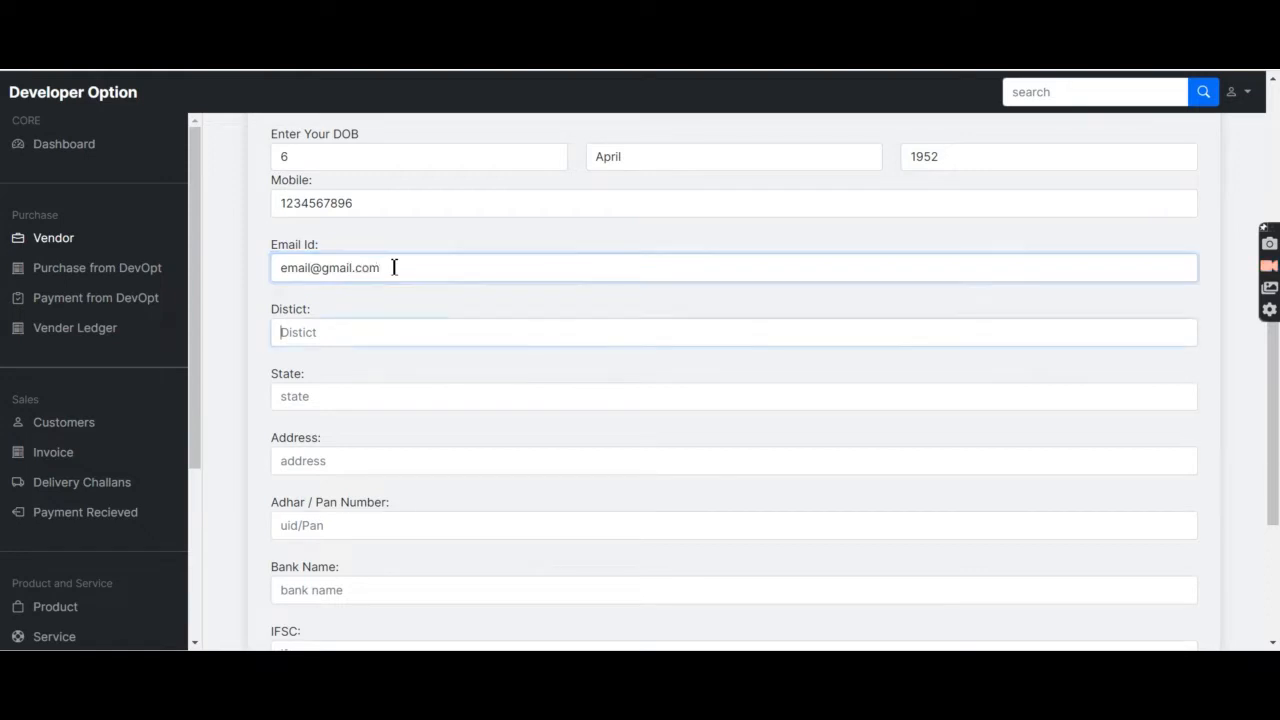
pyautogui.write('ranchi')
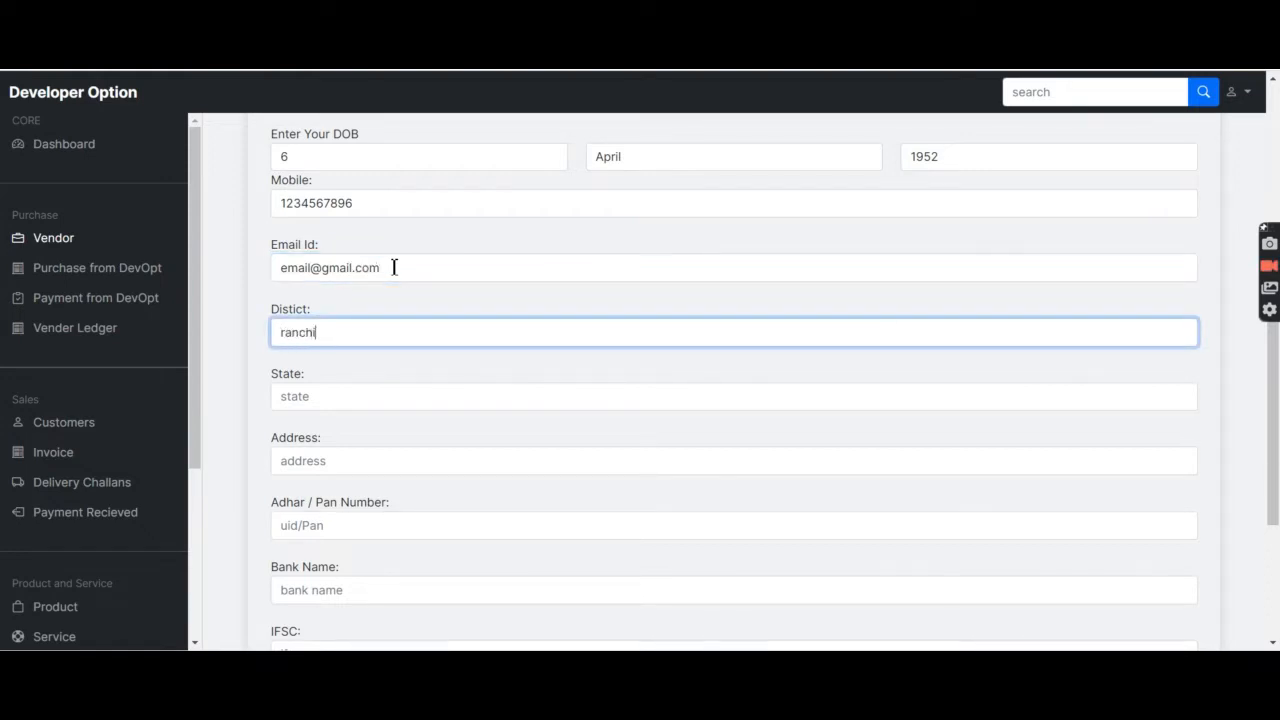
pyautogui.press('Tab')
pyautogui.write('jhar')
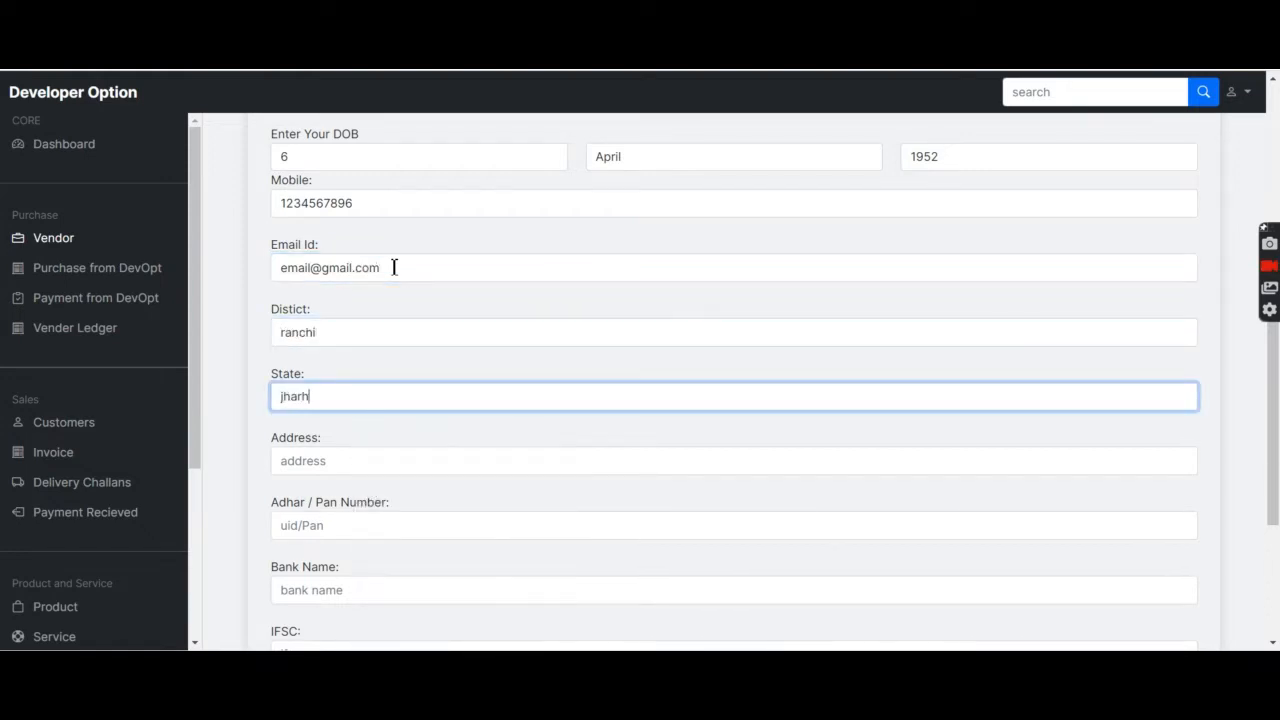
pyautogui.write('kh')
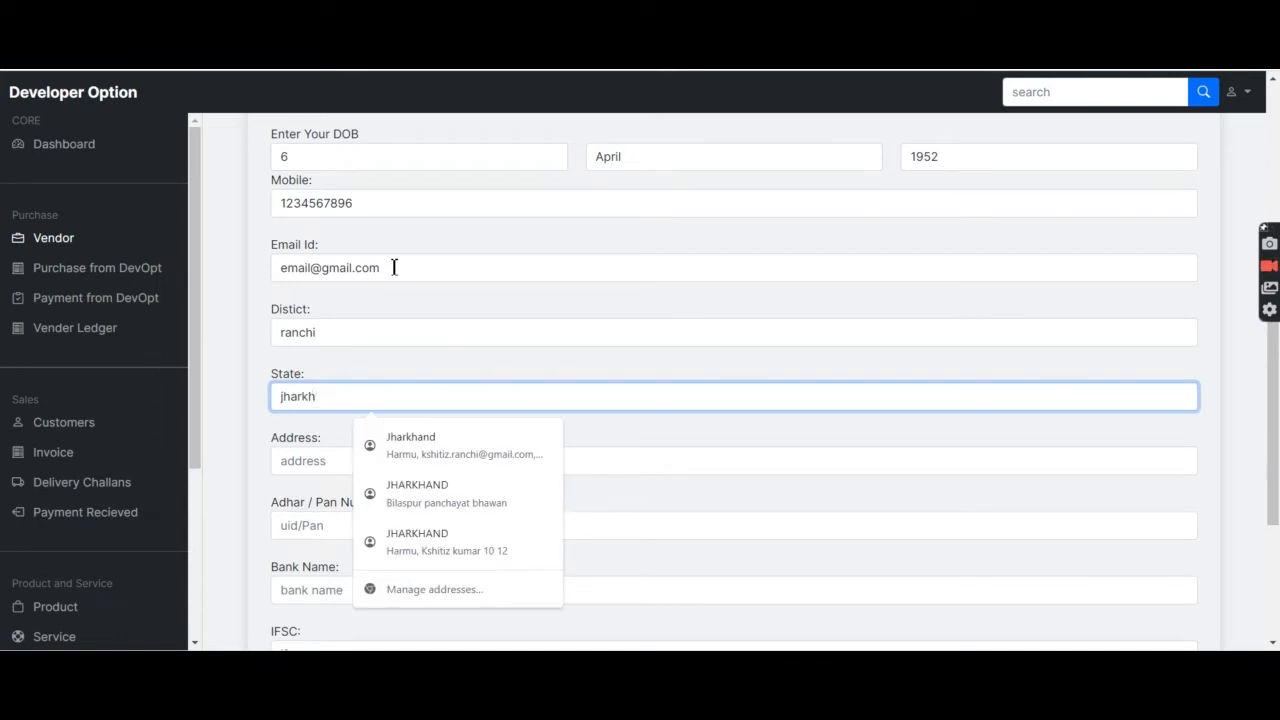
pyautogui.write('and')
pyautogui.press('Tab')
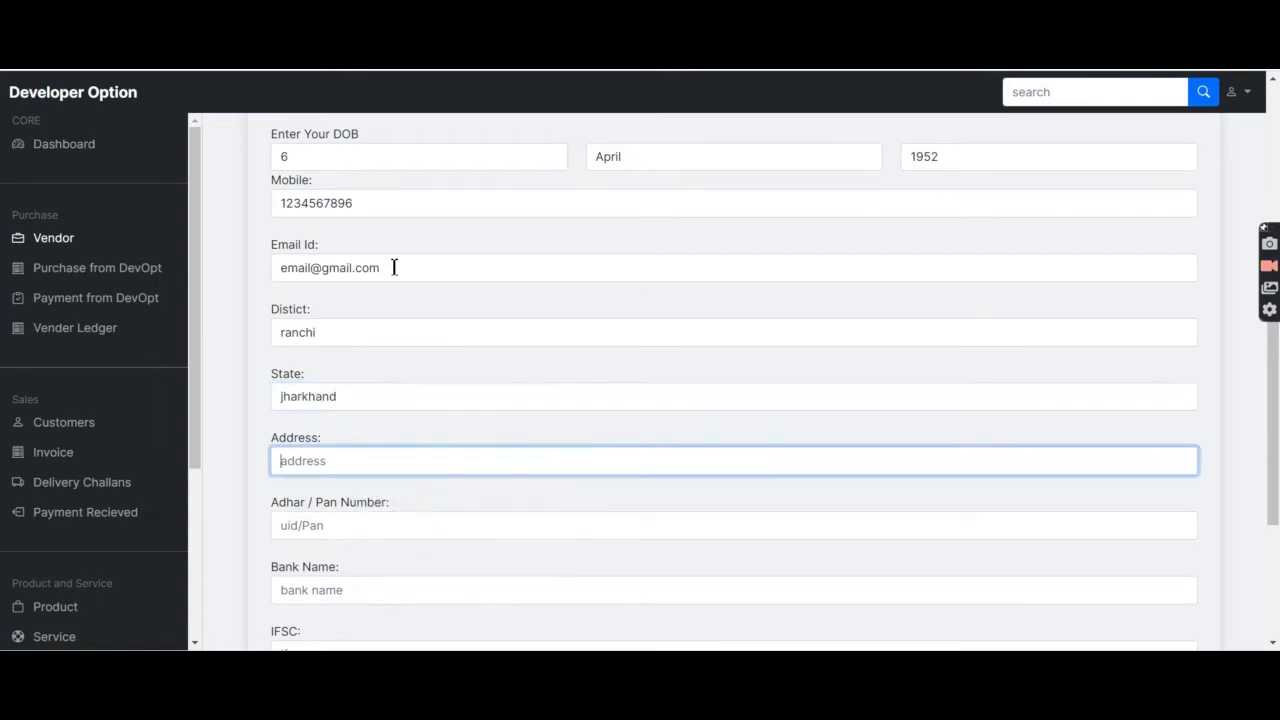
pyautogui.write('harmu ranchi')
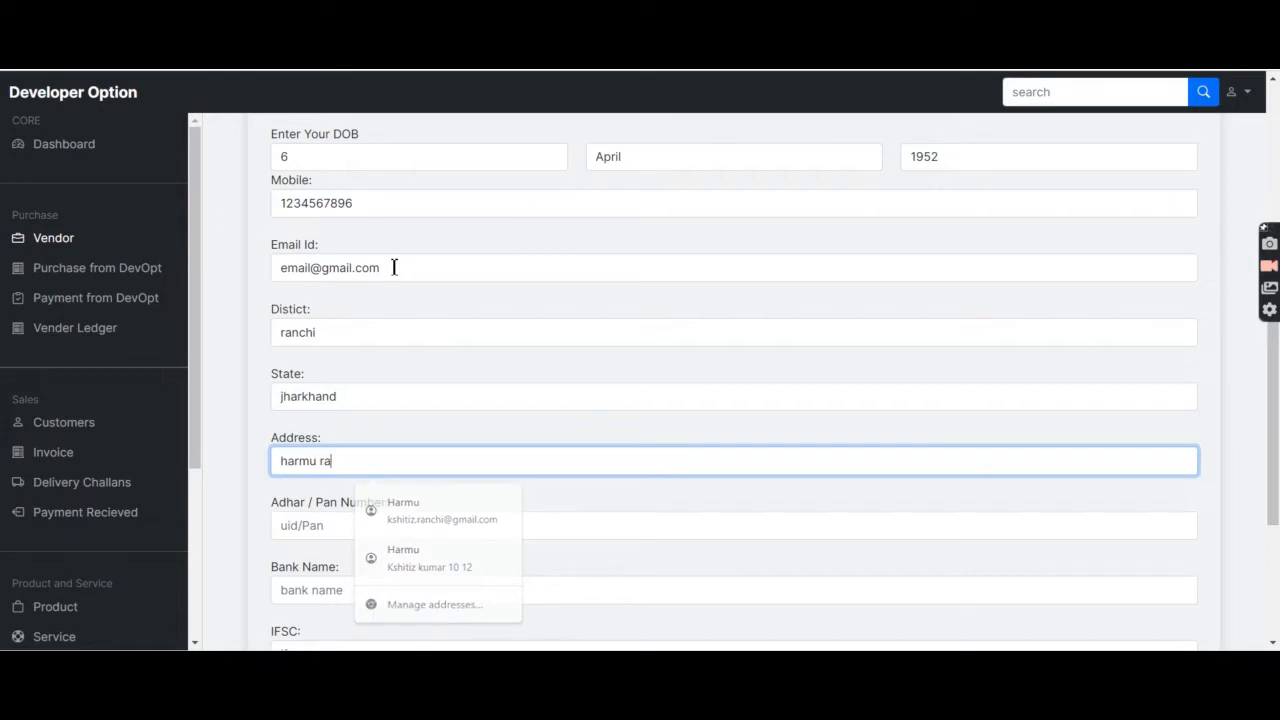
# Enter the vendor's Adhar/Pan number and bank name, Bank of India.
pyautogui.press('Tab')
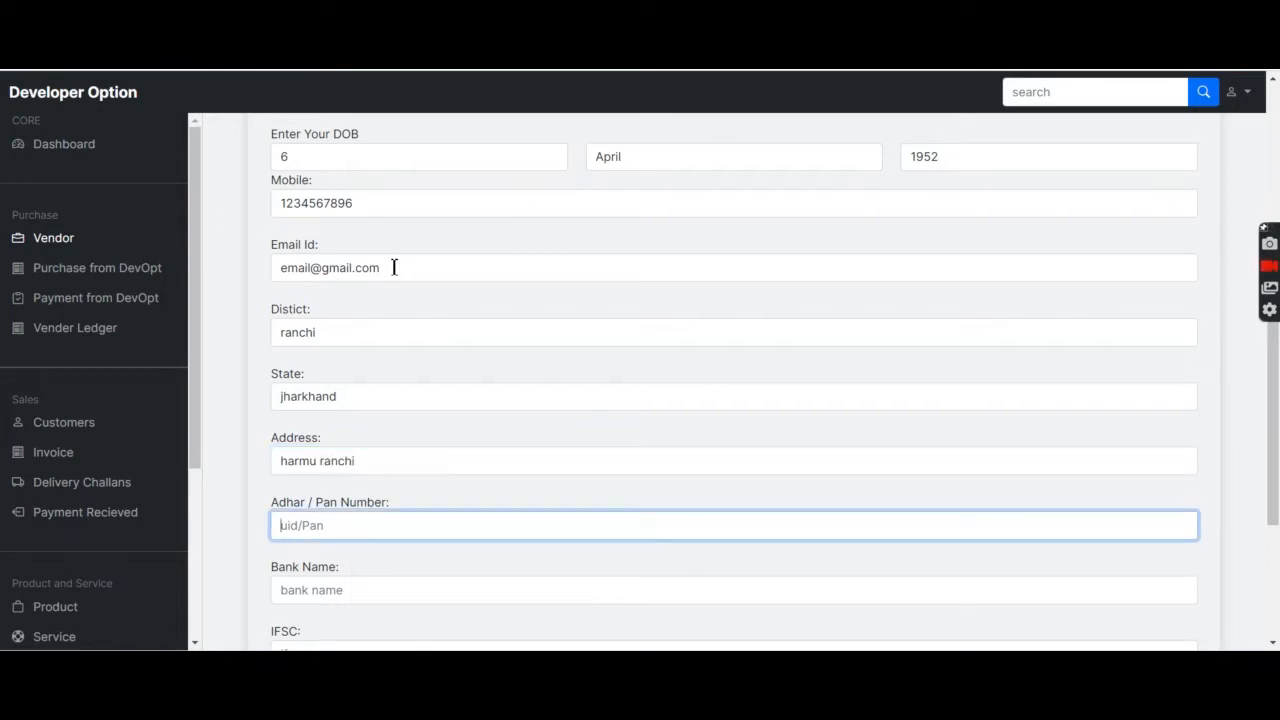
pyautogui.scroll(-2, 386, 409)
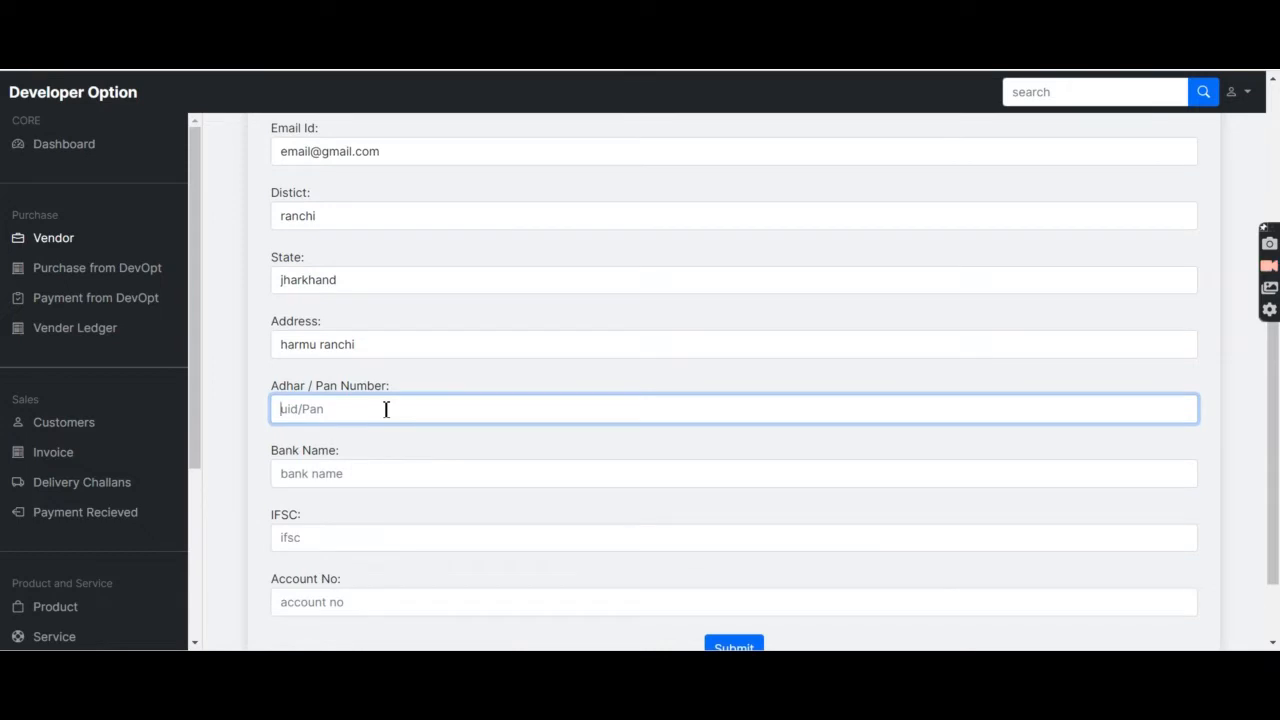
pyautogui.press('Tab')
pyautogui.scroll(-2, 396, 417)
pyautogui.write('bank of india')
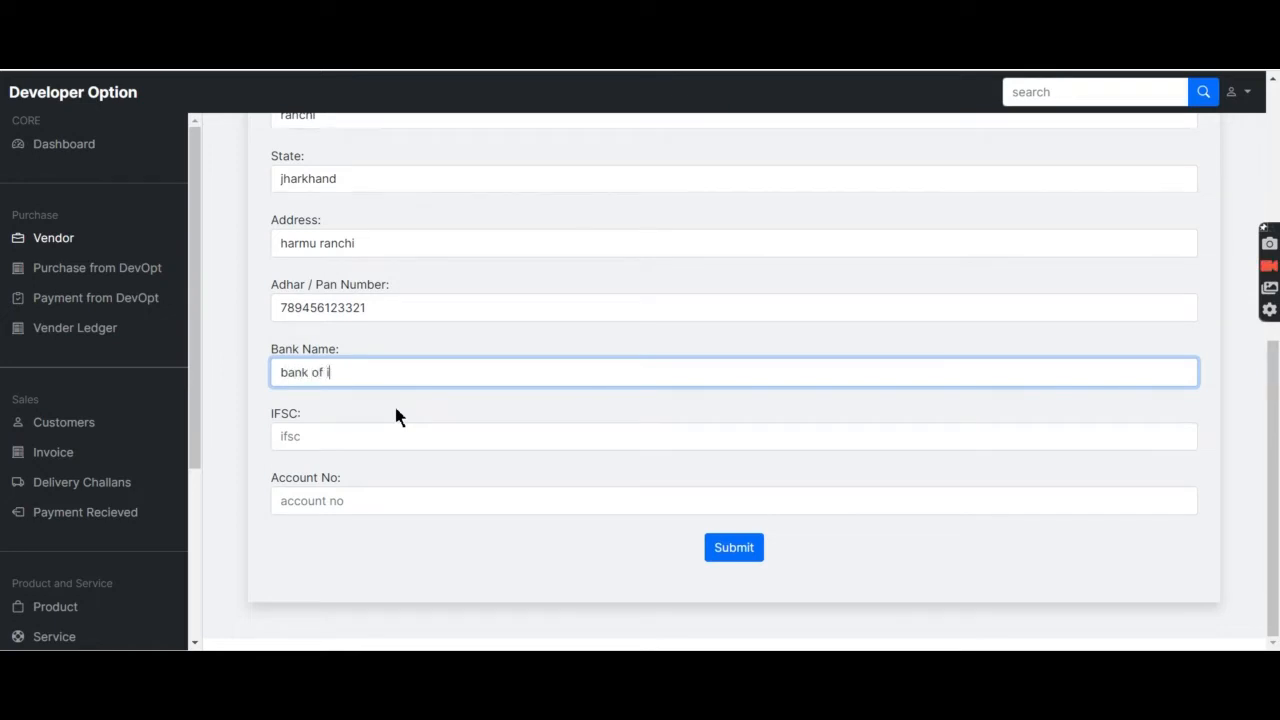
# Add the bank's IFSC code and account number, then submit the vendor.
pyautogui.press('Tab')
pyautogui.write('b')
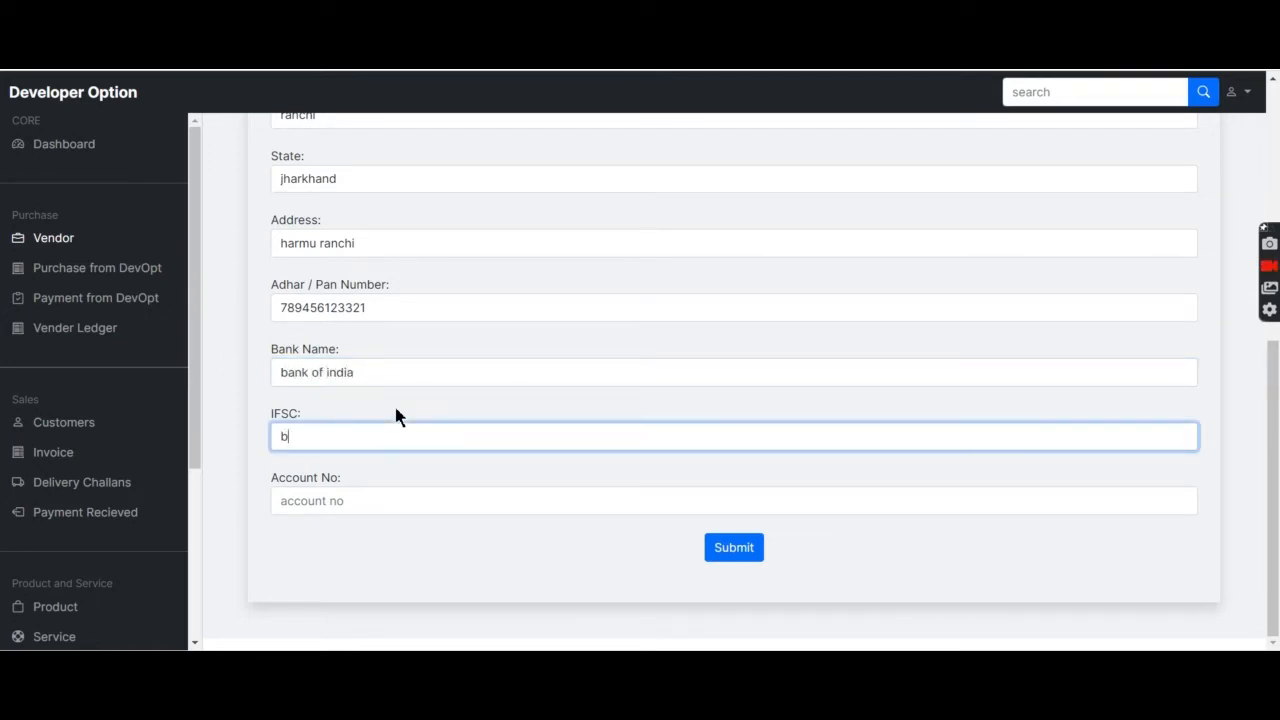
pyautogui.write('kin89348')
pyautogui.press('Tab')
pyautogui.write('123456789654')
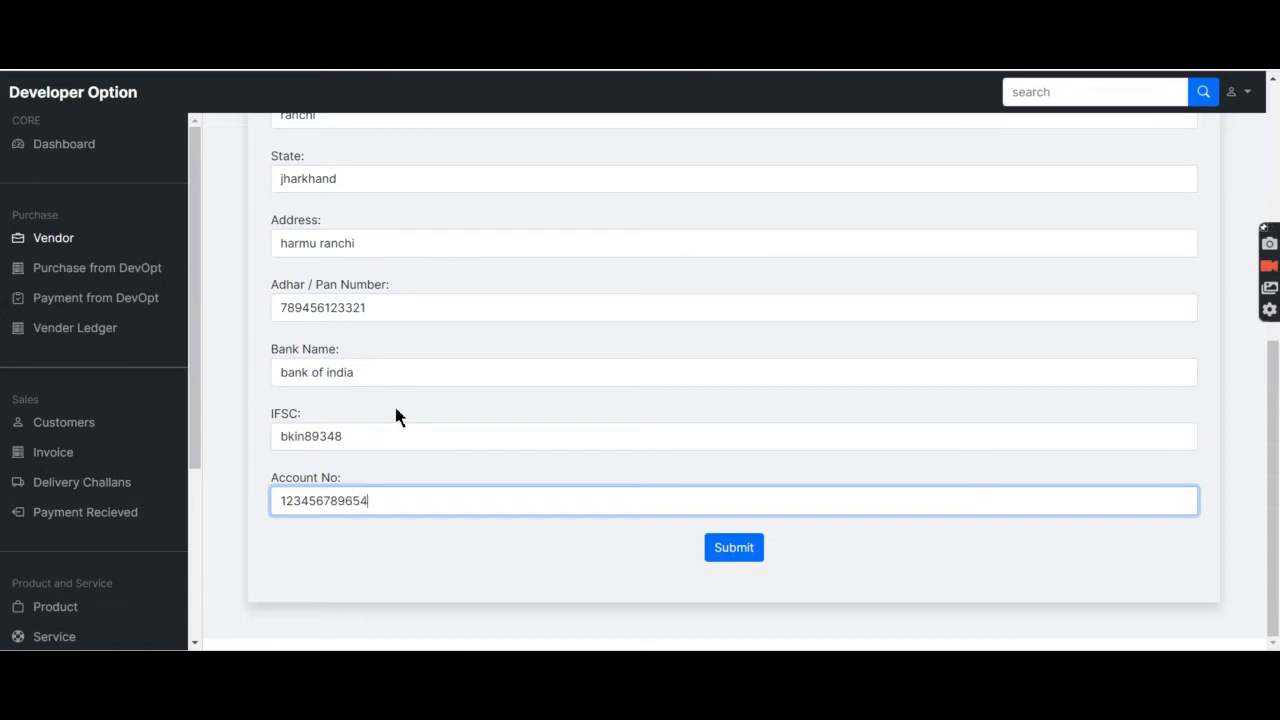
pyautogui.click(752, 555)
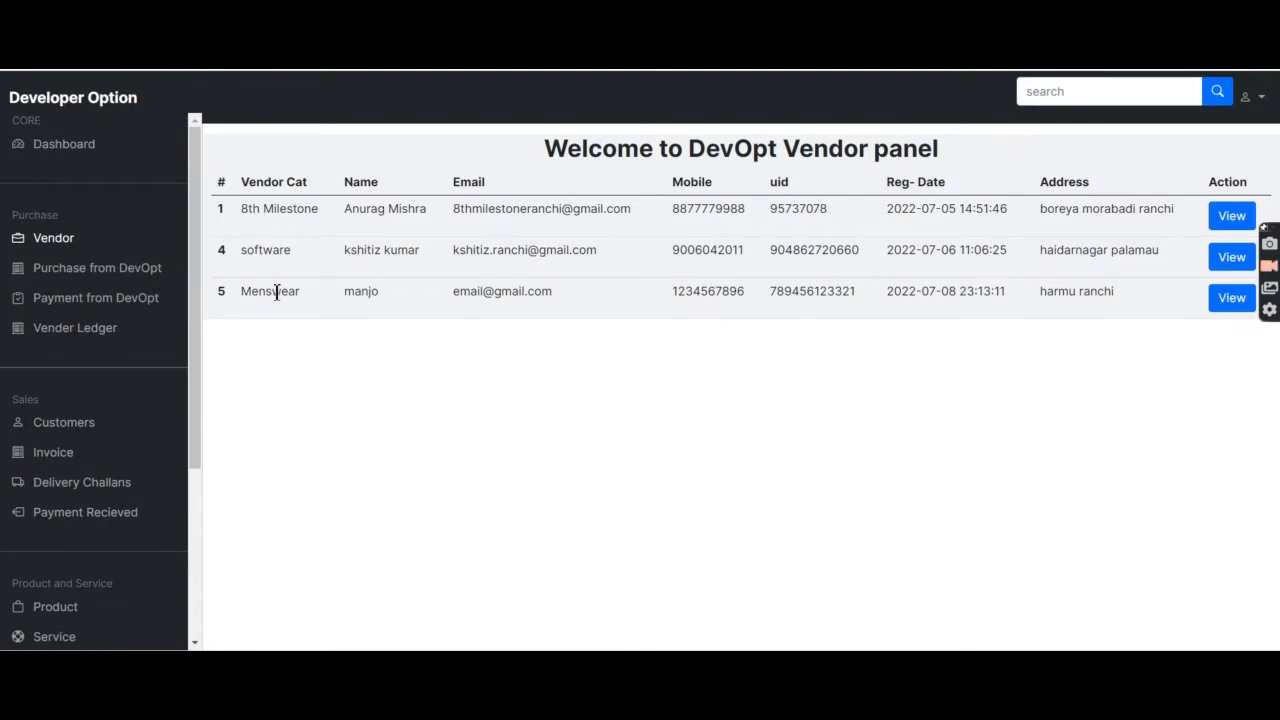
# Highlight the new vendor's Menswear category, e-mail and mobile in the vendor list.
pyautogui.moveTo(318, 291); pyautogui.dragTo(238, 298)
pyautogui.click(252, 312)
pyautogui.moveTo(387, 293); pyautogui.dragTo(774, 299)
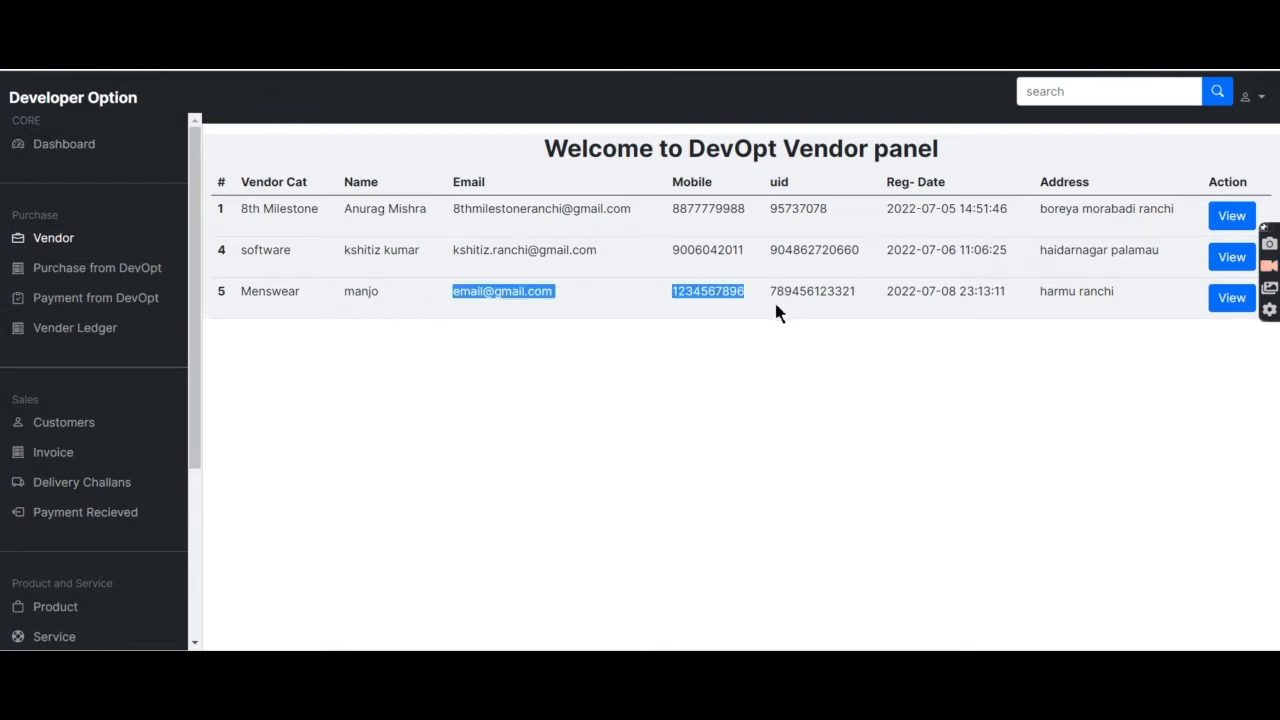
# Open vendor 5's detail page and look over its join date and other details.
pyautogui.click(1232, 298)
pyautogui.scroll(-2, 602, 333)
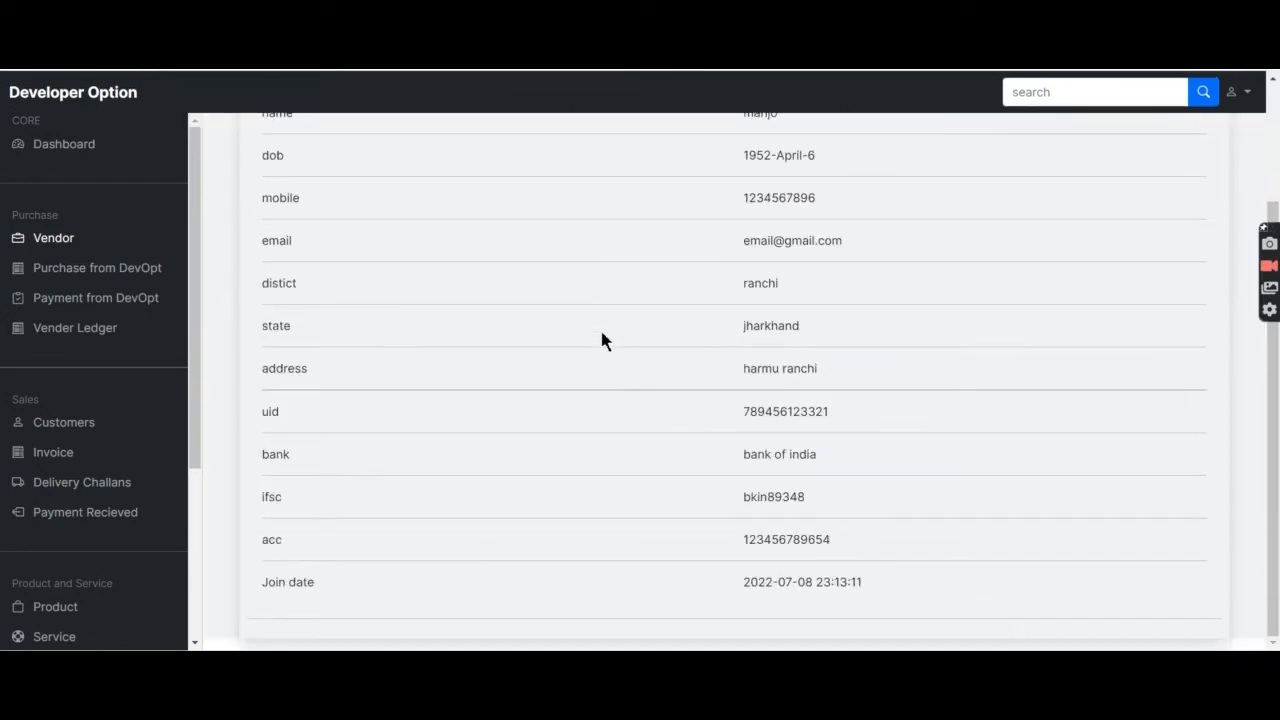
pyautogui.scroll(2, 602, 333)
pyautogui.scroll(-2, 602, 341)
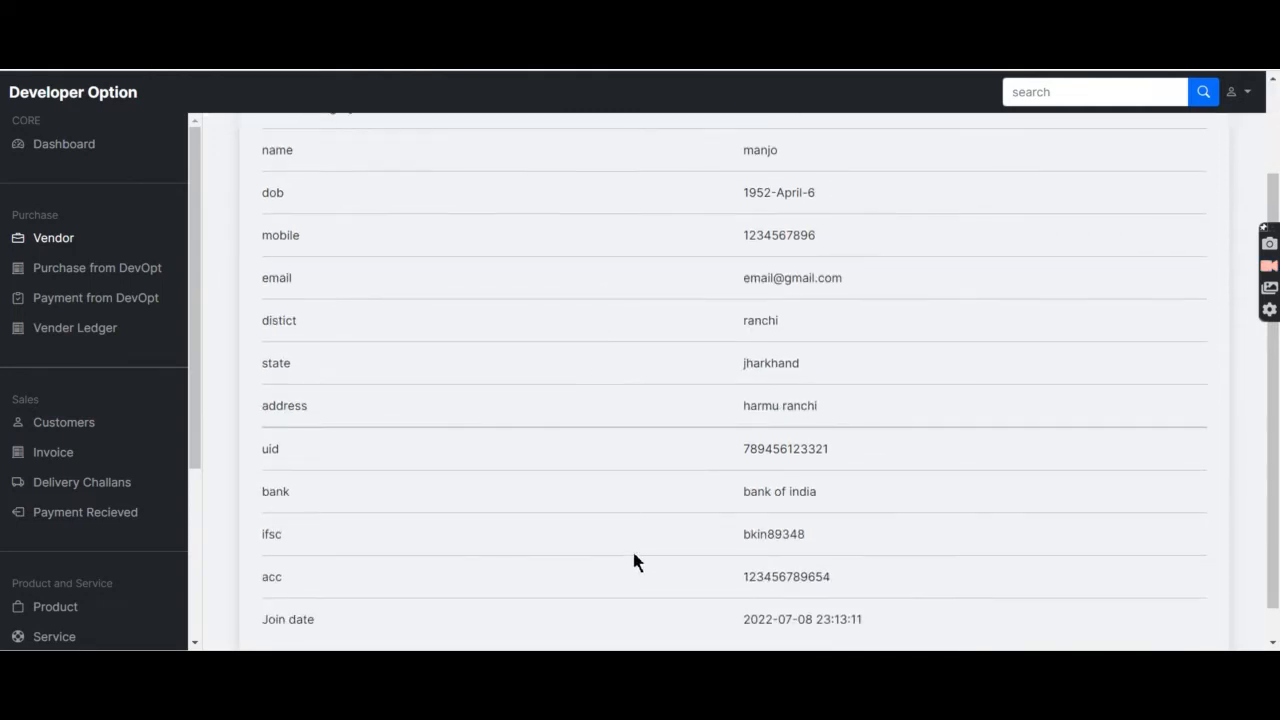
pyautogui.moveTo(834, 617); pyautogui.dragTo(734, 564)
pyautogui.click(645, 620)
pyautogui.scroll(2, 721, 524)
pyautogui.scroll(-1, 721, 531)
pyautogui.scroll(2, 721, 531)
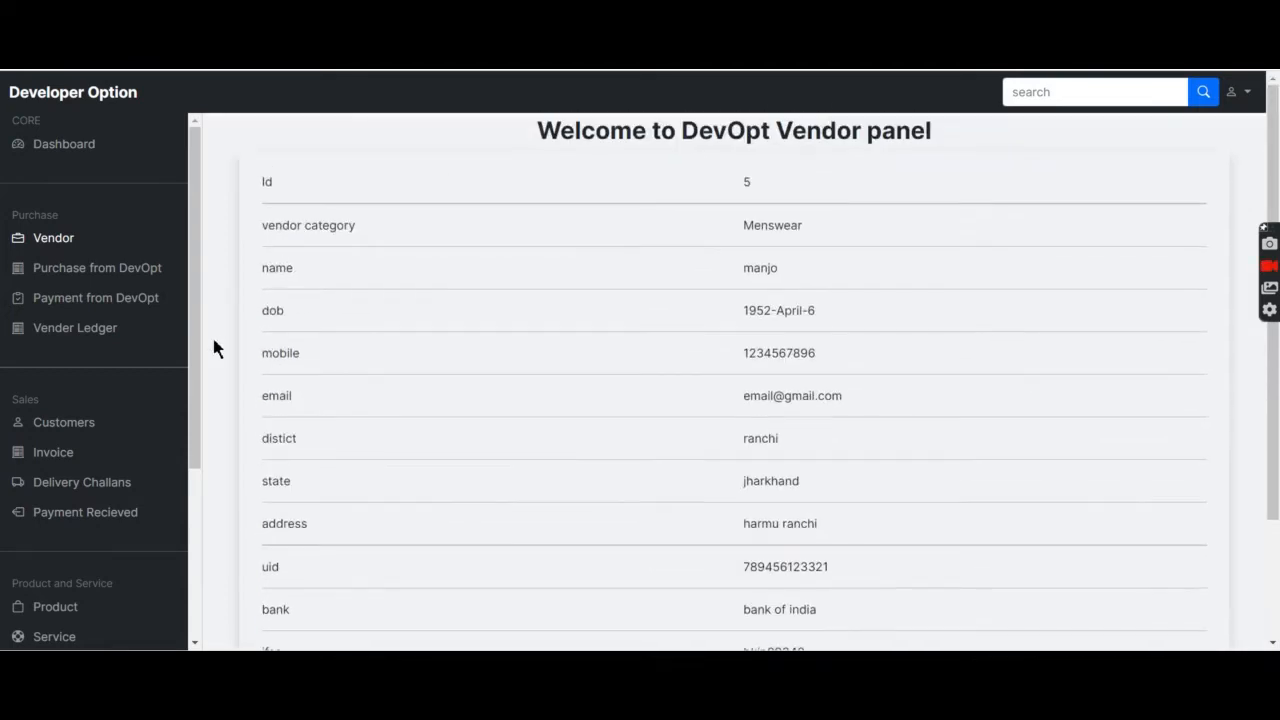
# Delete vendor 4, the software-category vendor, leaving vendors 1 and 5.
pyautogui.click(95, 272)
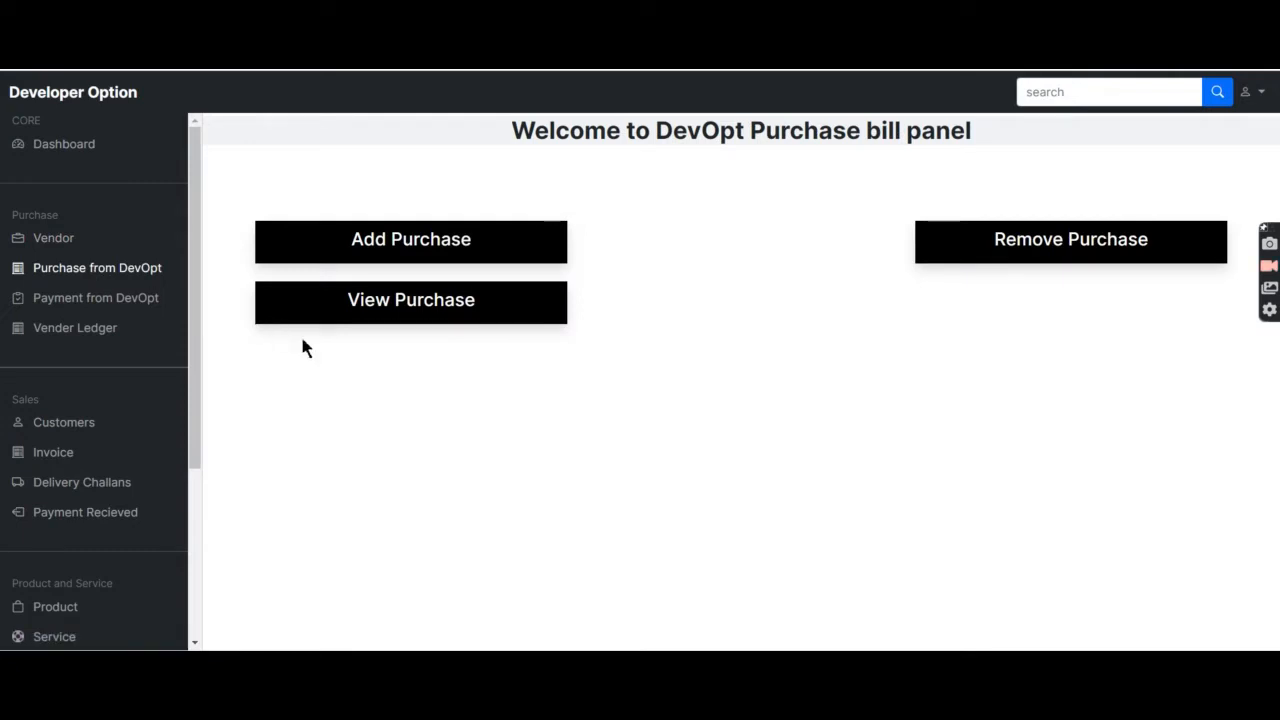
pyautogui.click(42, 246)
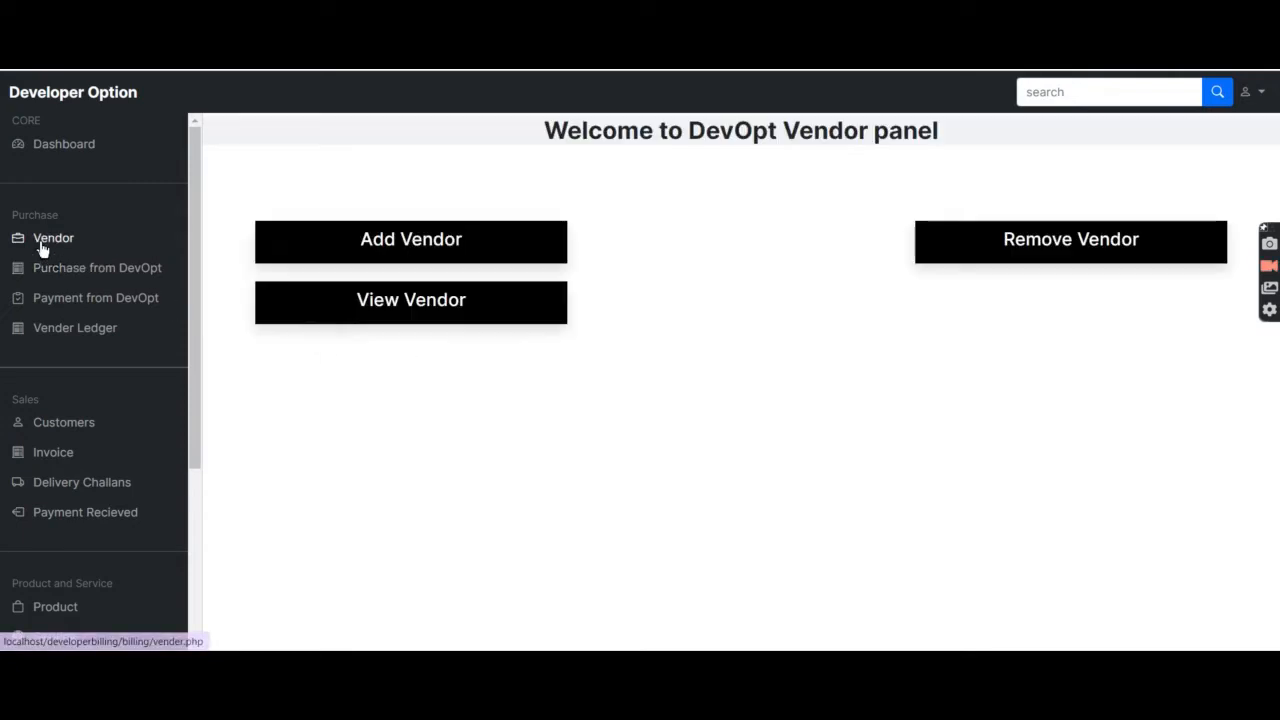
pyautogui.click(430, 306)
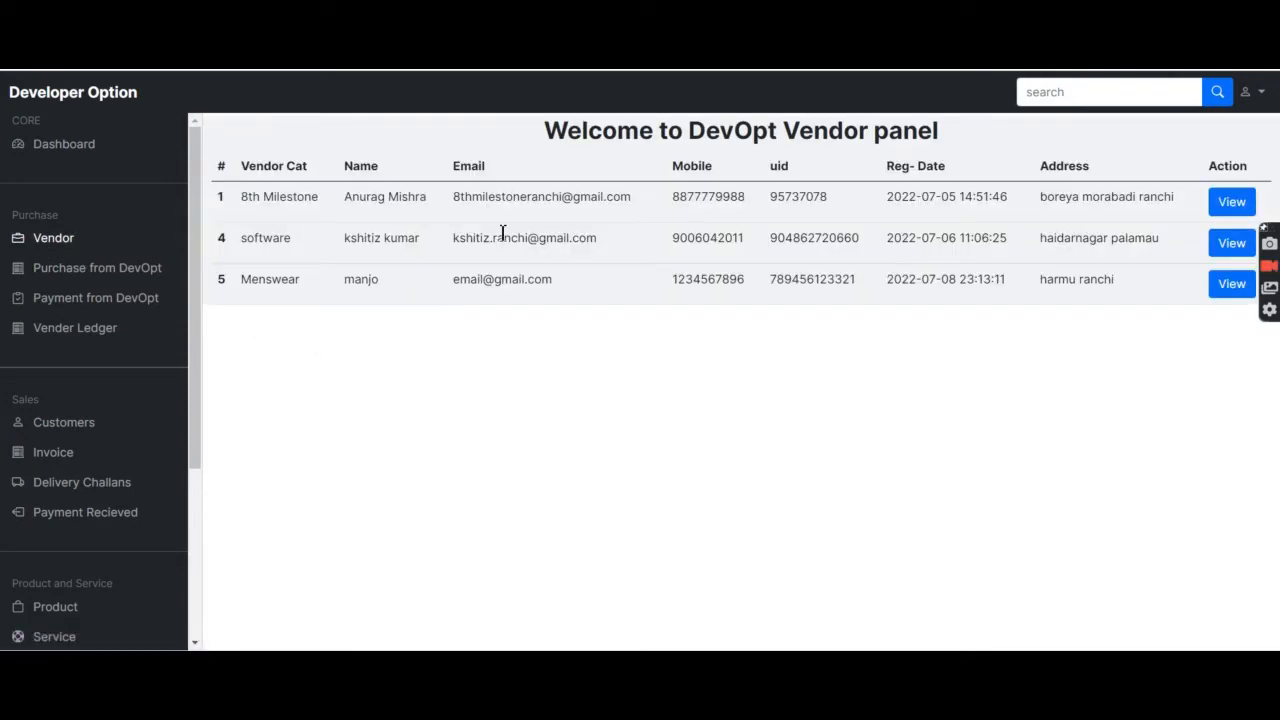
pyautogui.click(32, 255)
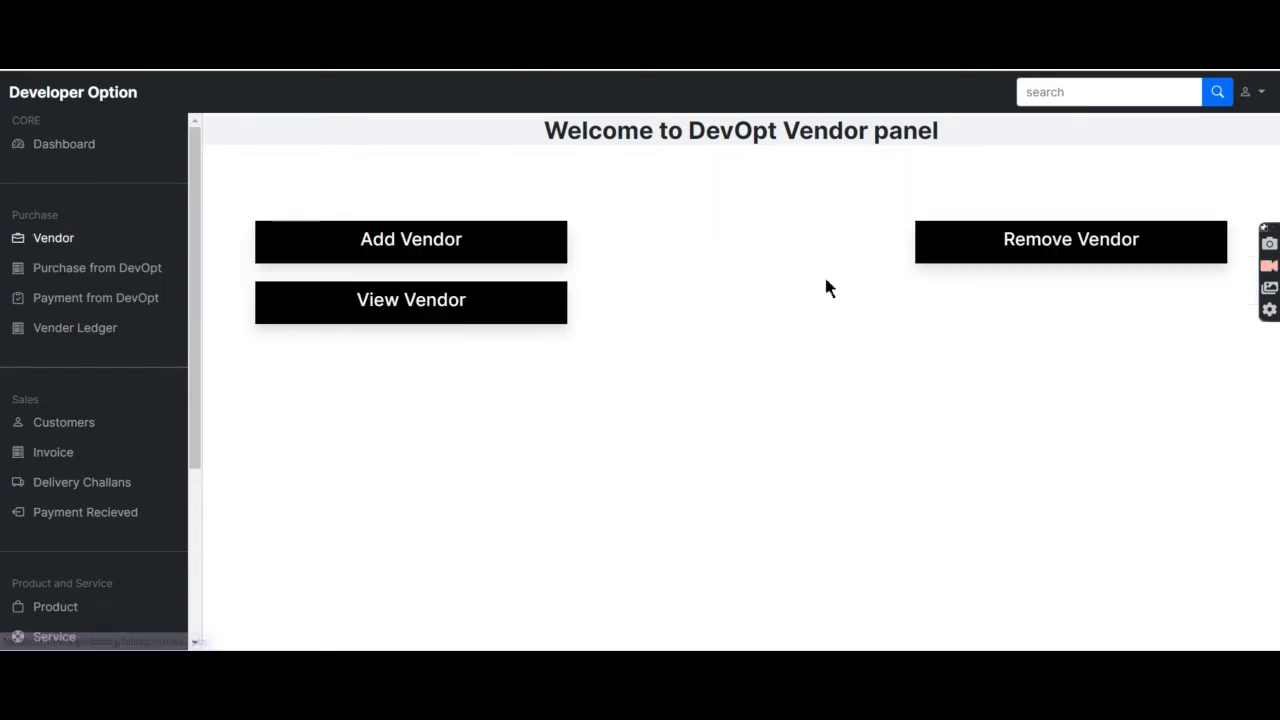
pyautogui.click(1054, 240)
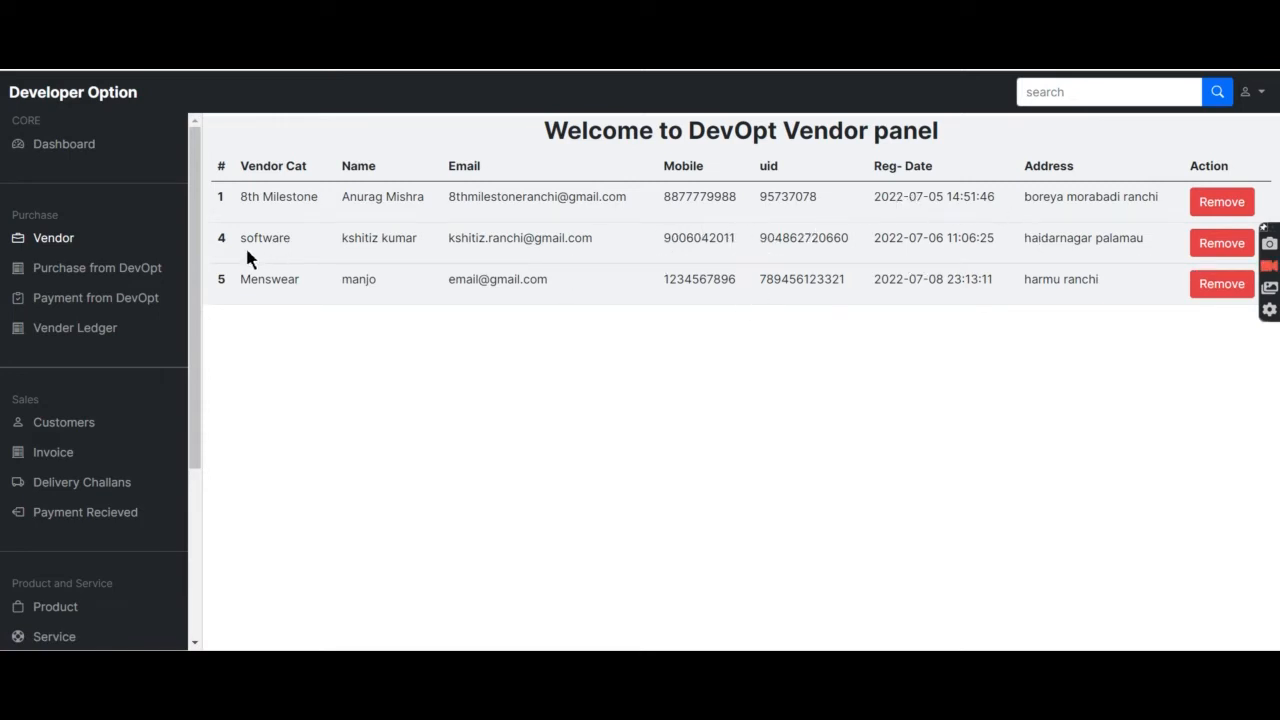
pyautogui.click(1209, 254)
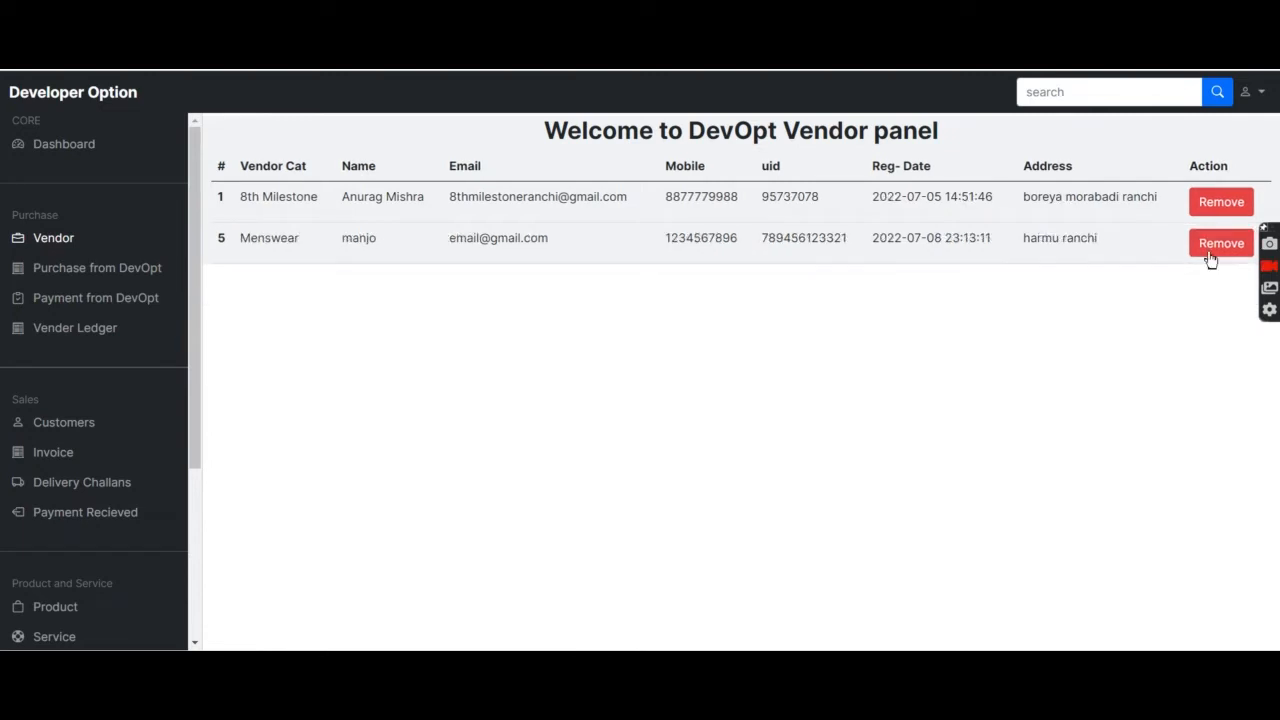
# Add a Menswear vendor purchase of 2 shirts at 5000, dated 07/07/2022.
pyautogui.click(84, 276)
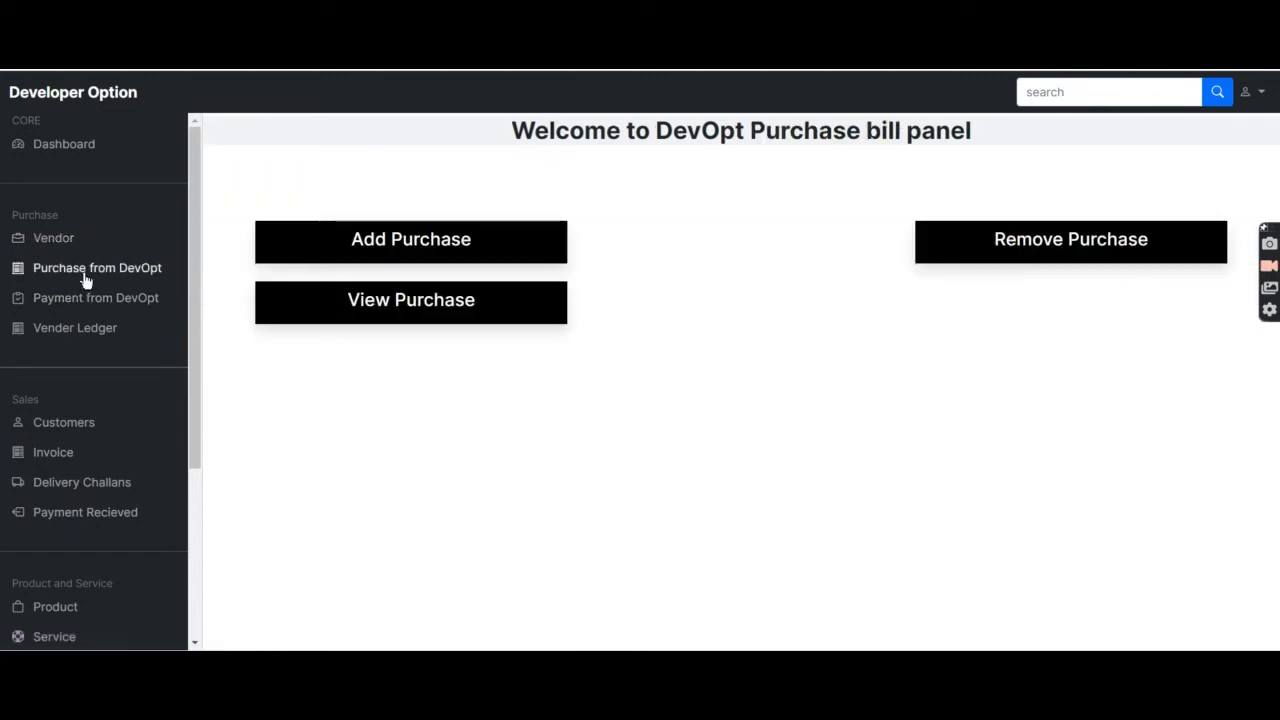
pyautogui.click(448, 256)
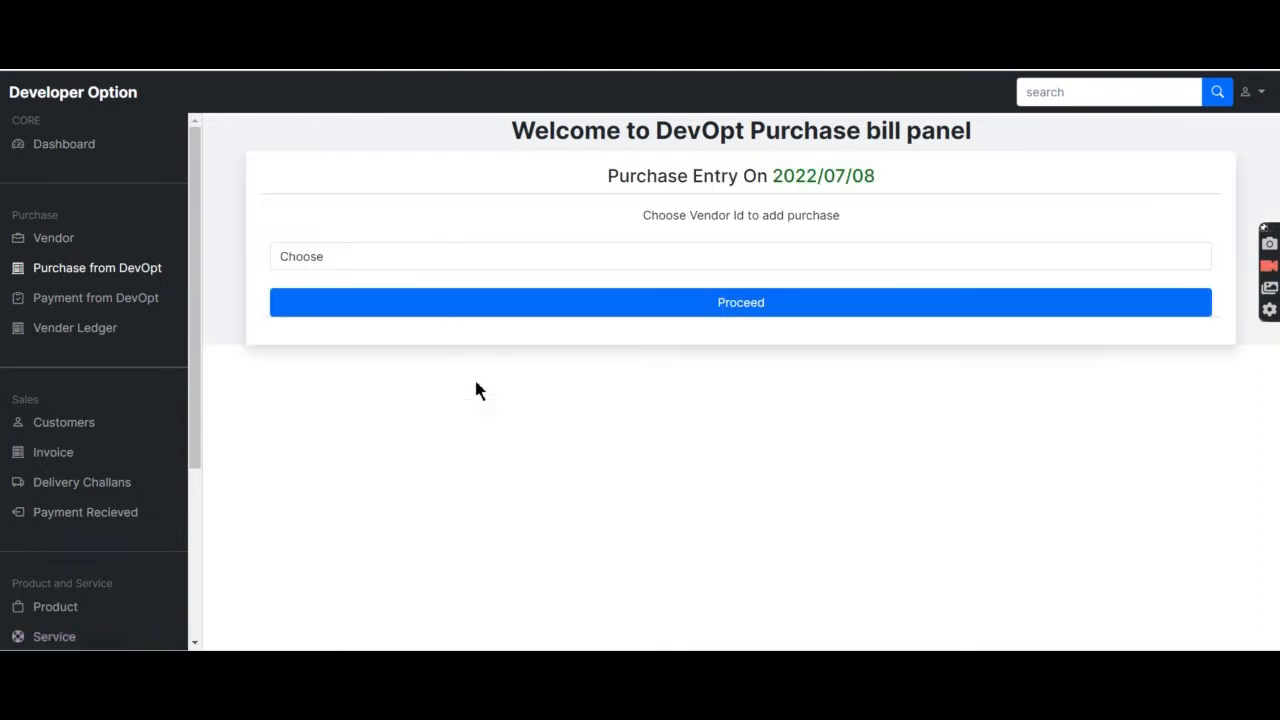
pyautogui.click(525, 264)
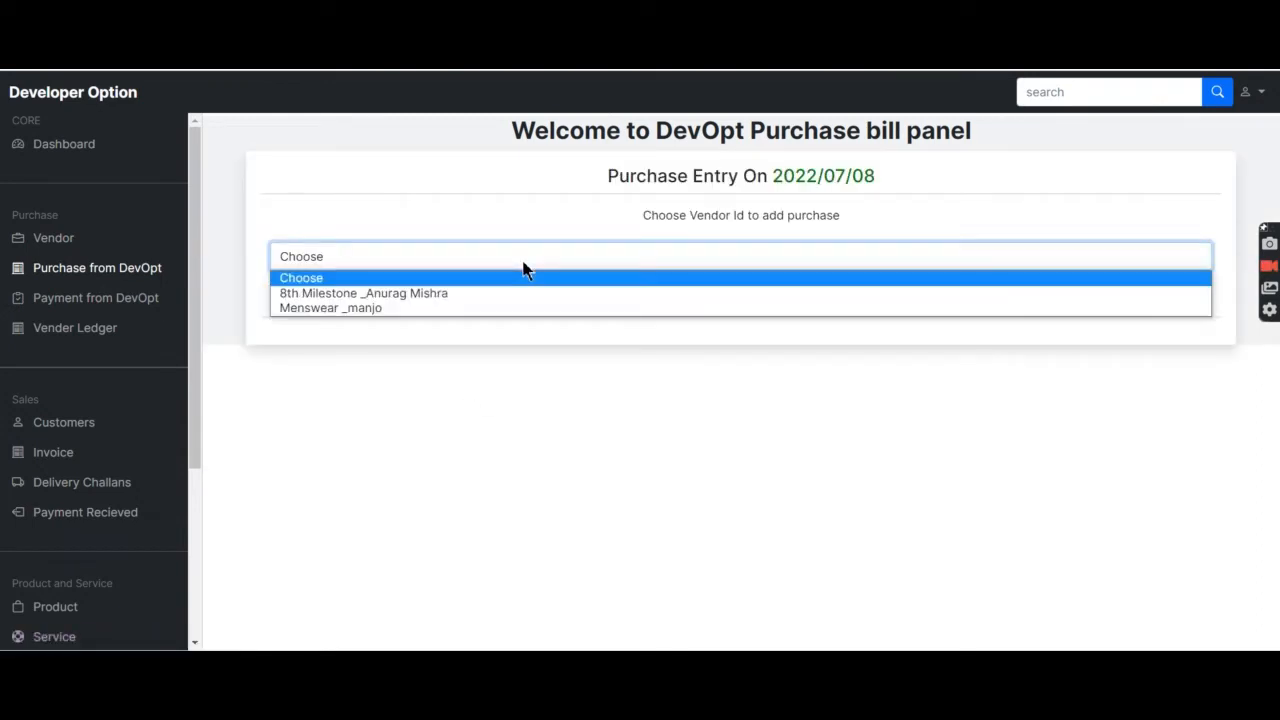
pyautogui.click(525, 268)
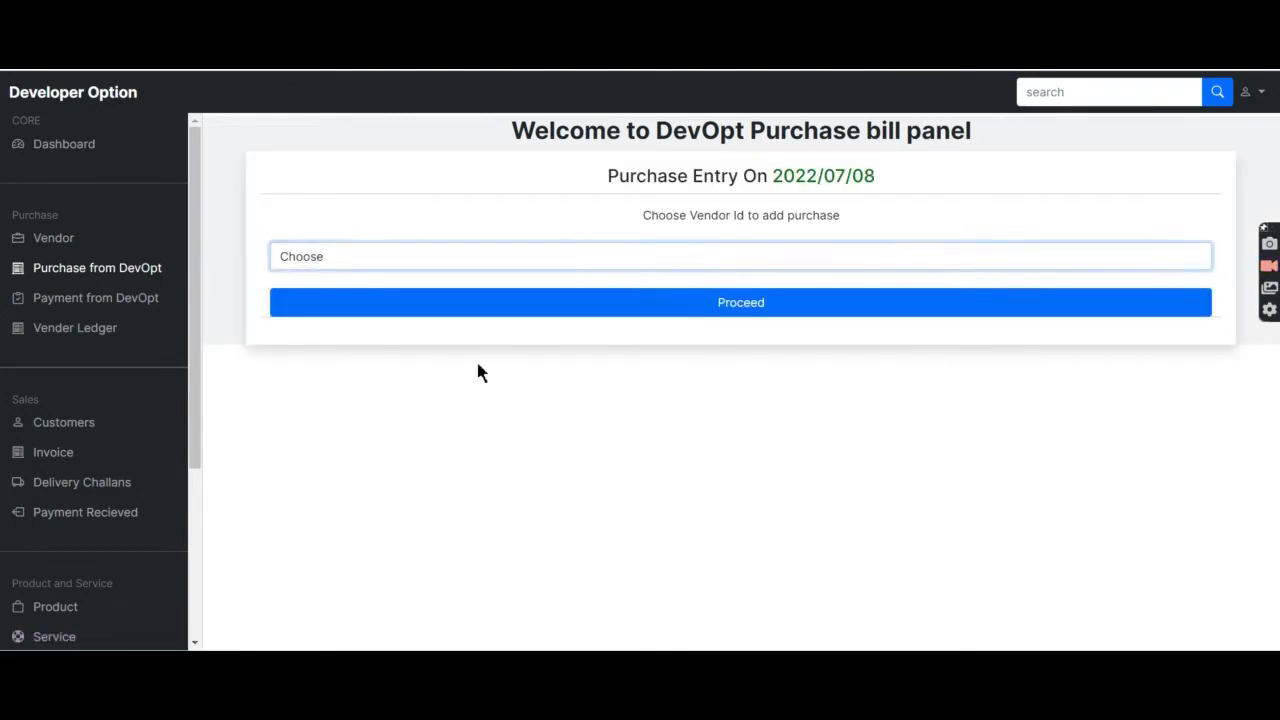
pyautogui.click(497, 270)
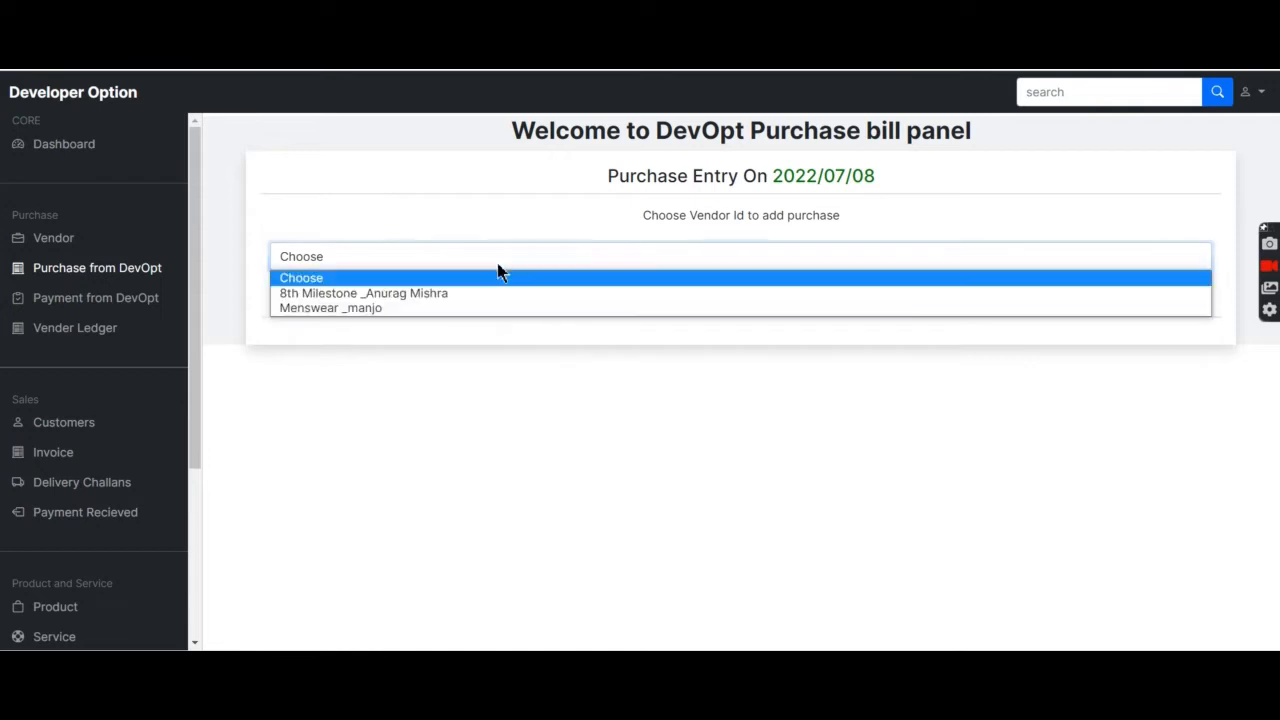
pyautogui.click(365, 312)
pyautogui.click(451, 308)
pyautogui.click(451, 304)
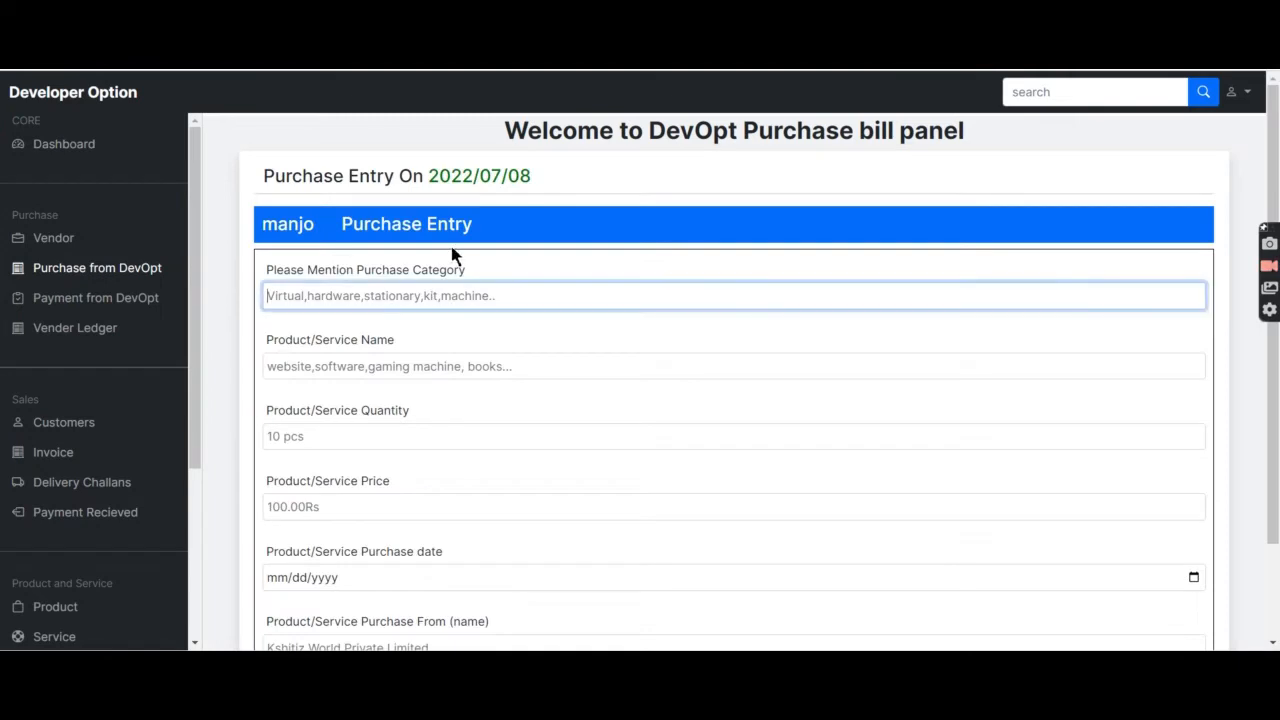
pyautogui.scroll(-2, 451, 295)
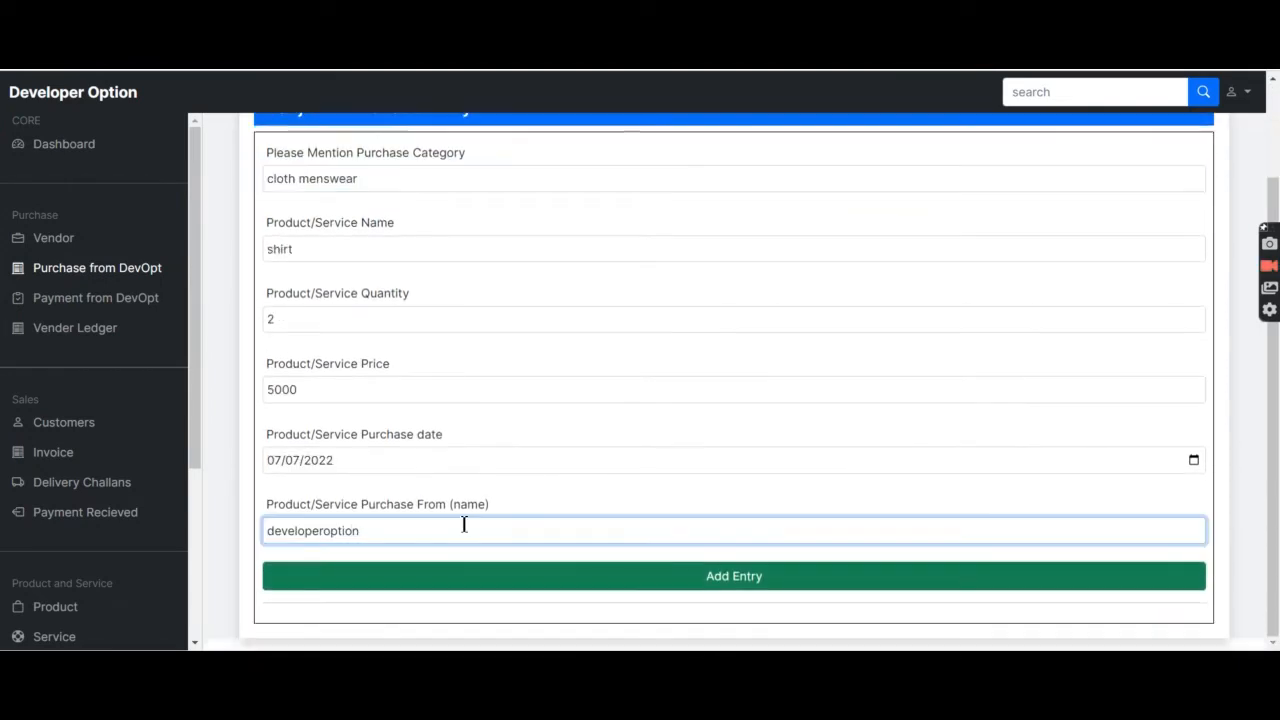
pyautogui.click(589, 576)
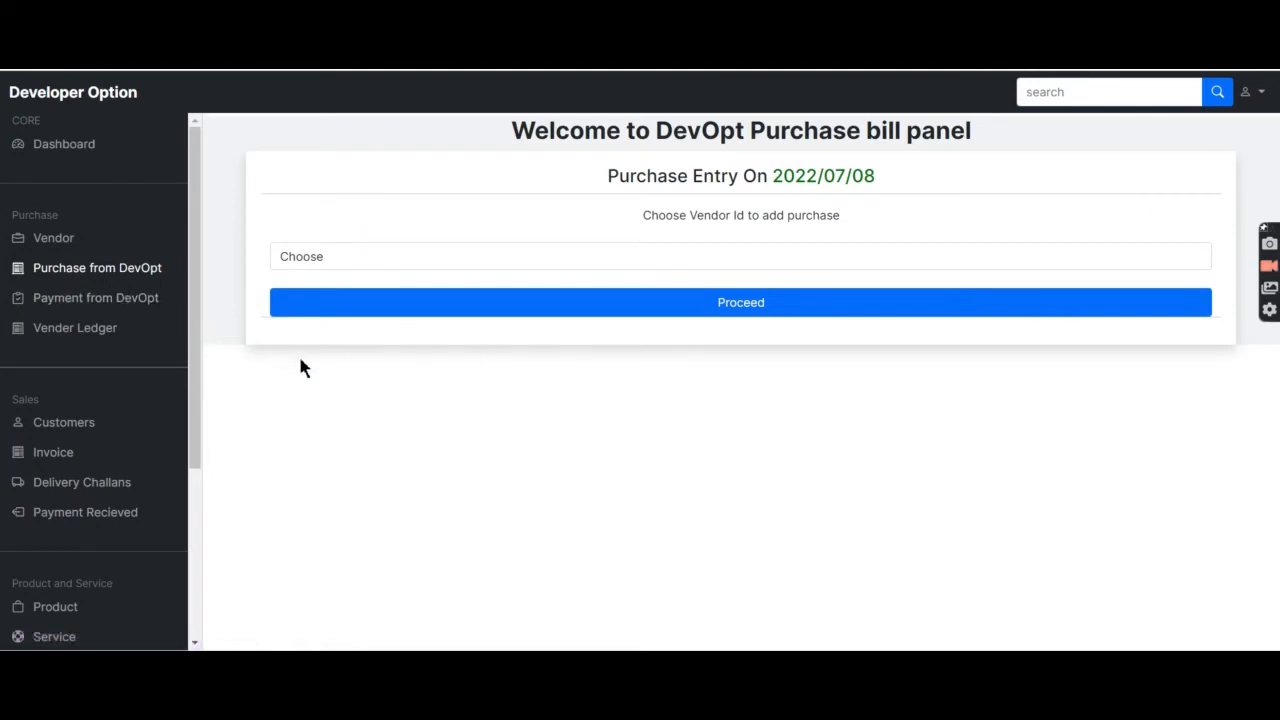
# Show the vendor payments panel listing the 390890 and 8999 online payments.
pyautogui.click(86, 302)
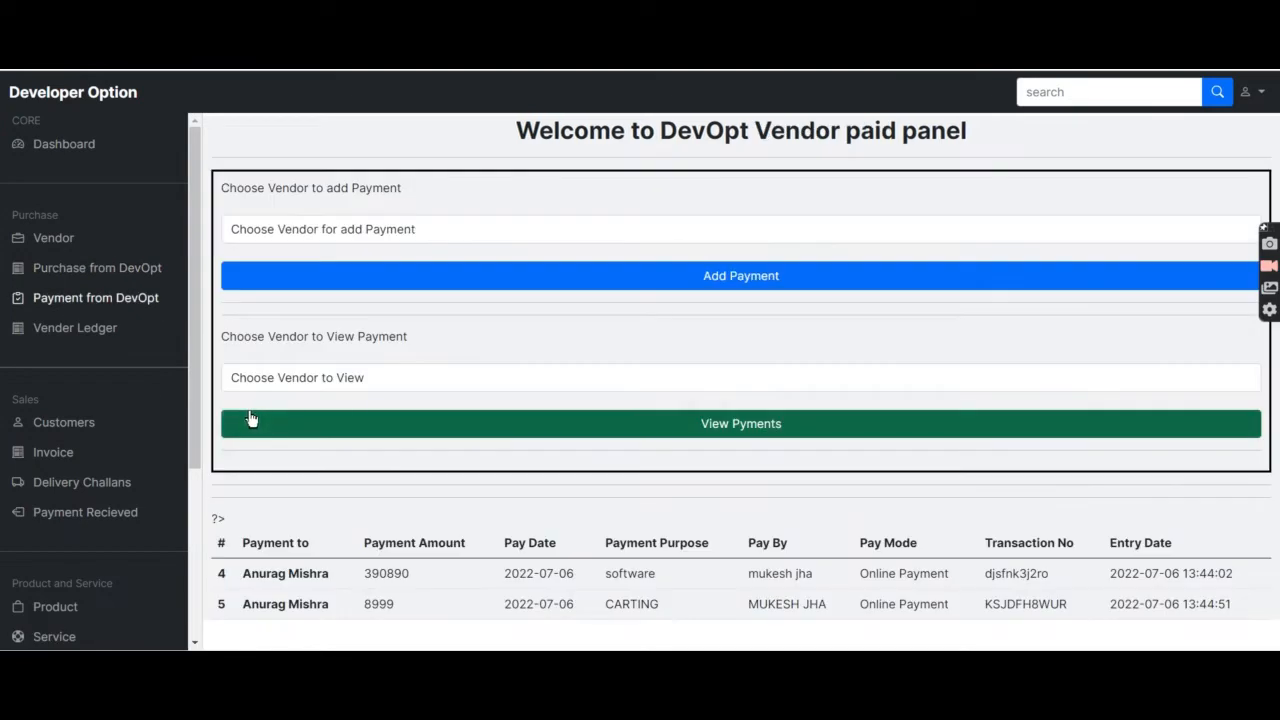
pyautogui.click(73, 270)
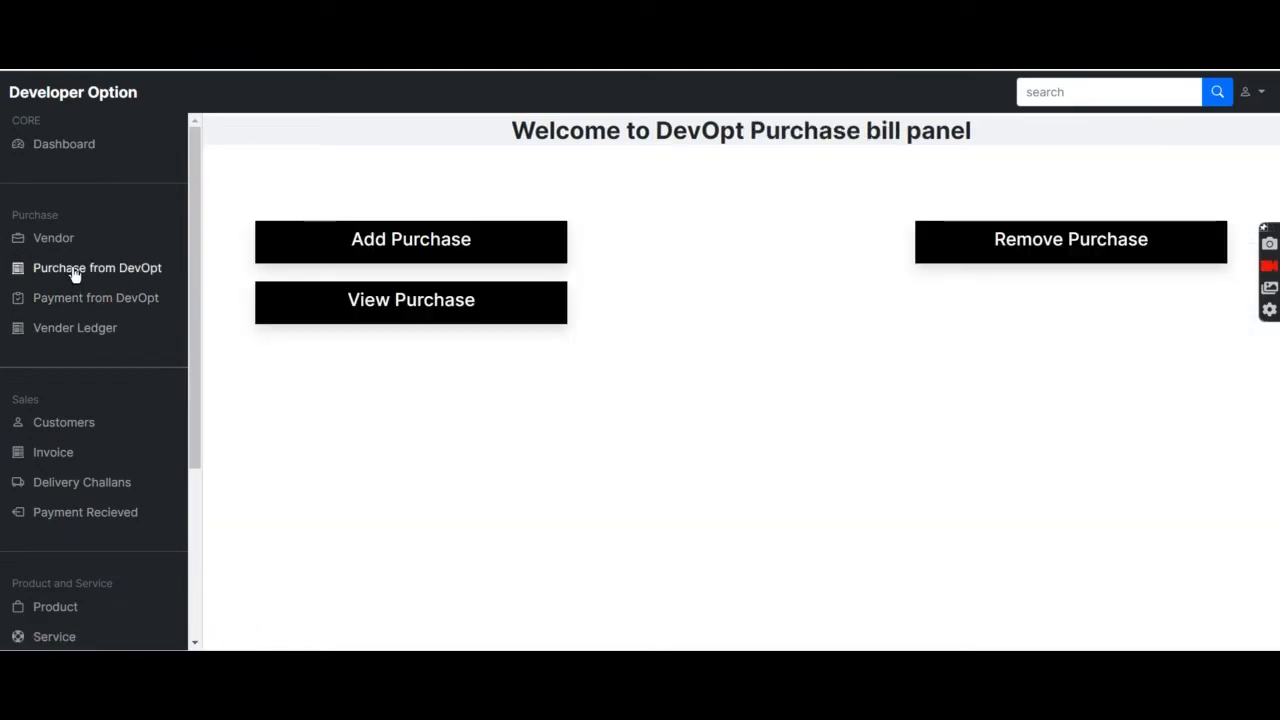
pyautogui.click(78, 303)
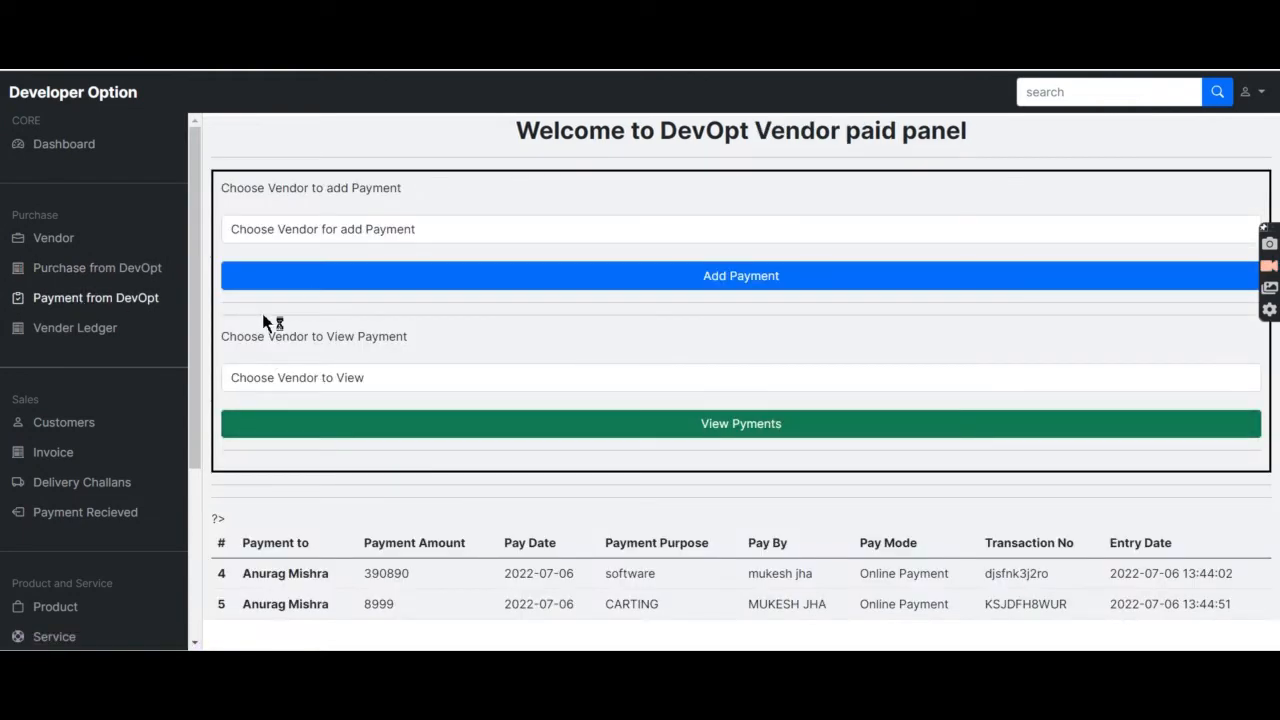
# Pay the Menswear vendor 9000 online for a bulk order dated 2022-07-07.
pyautogui.click(408, 241)
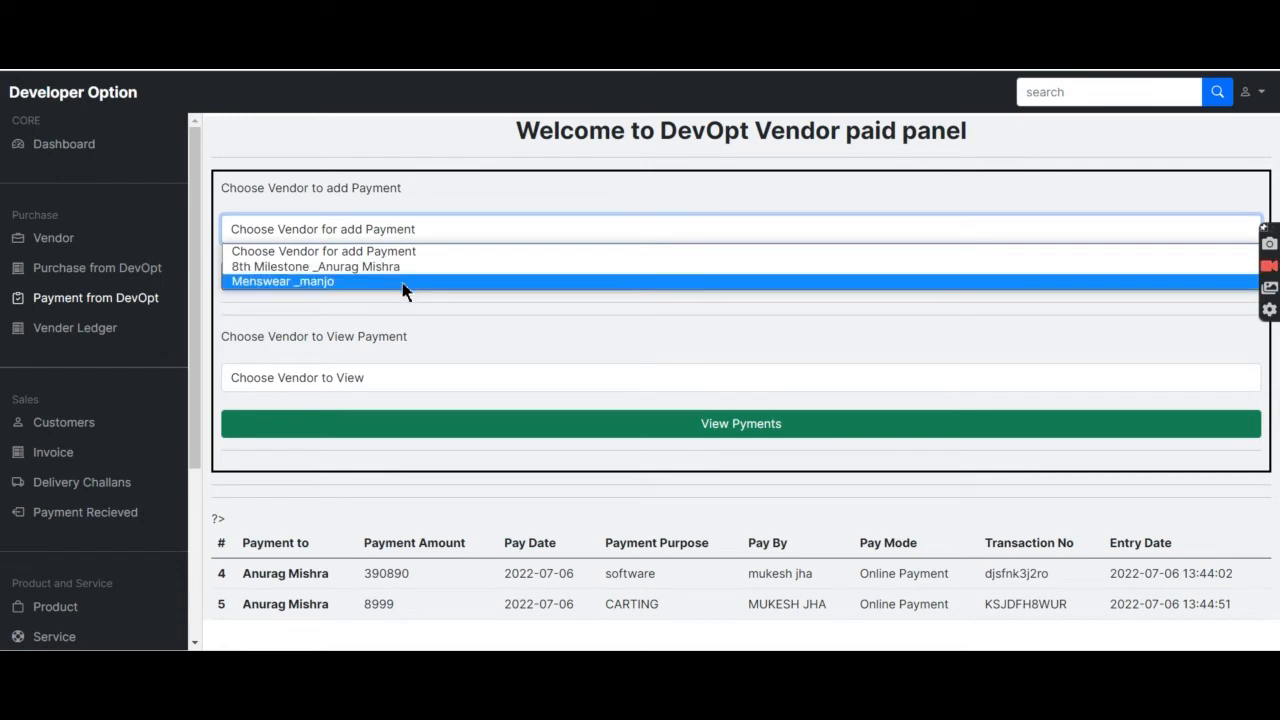
pyautogui.click(348, 282)
pyautogui.click(472, 278)
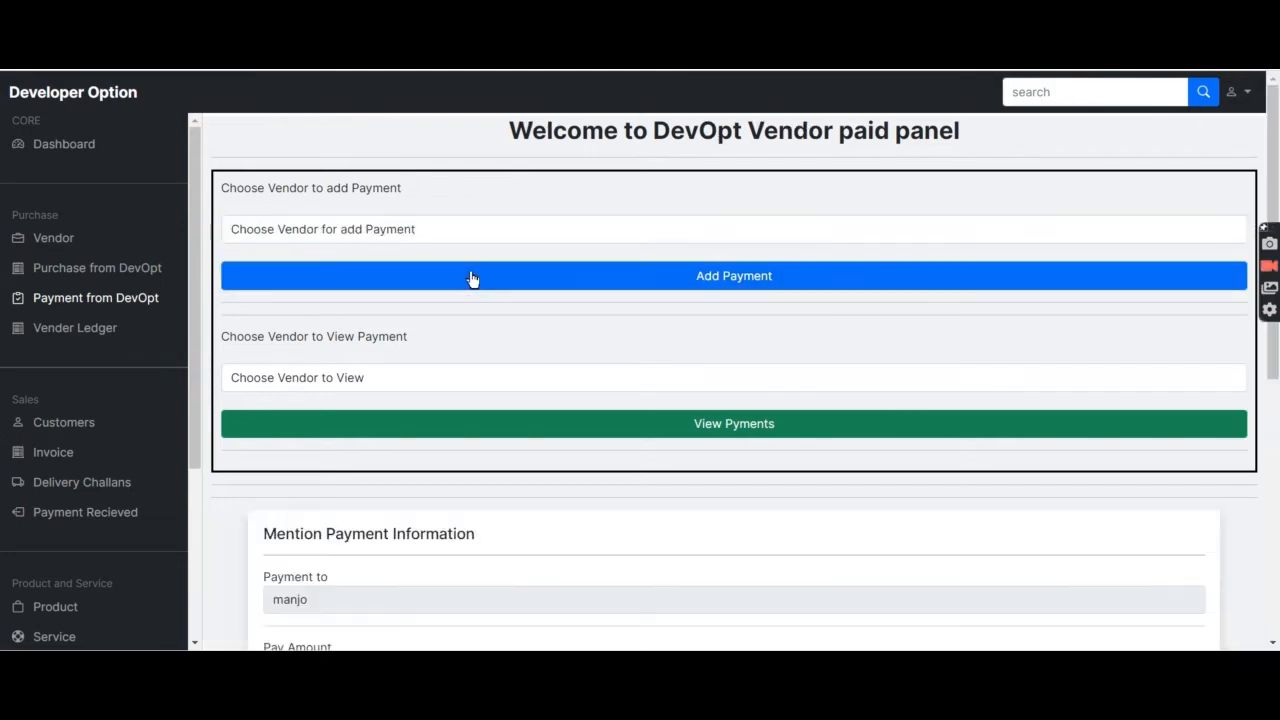
pyautogui.scroll(-5, 443, 400)
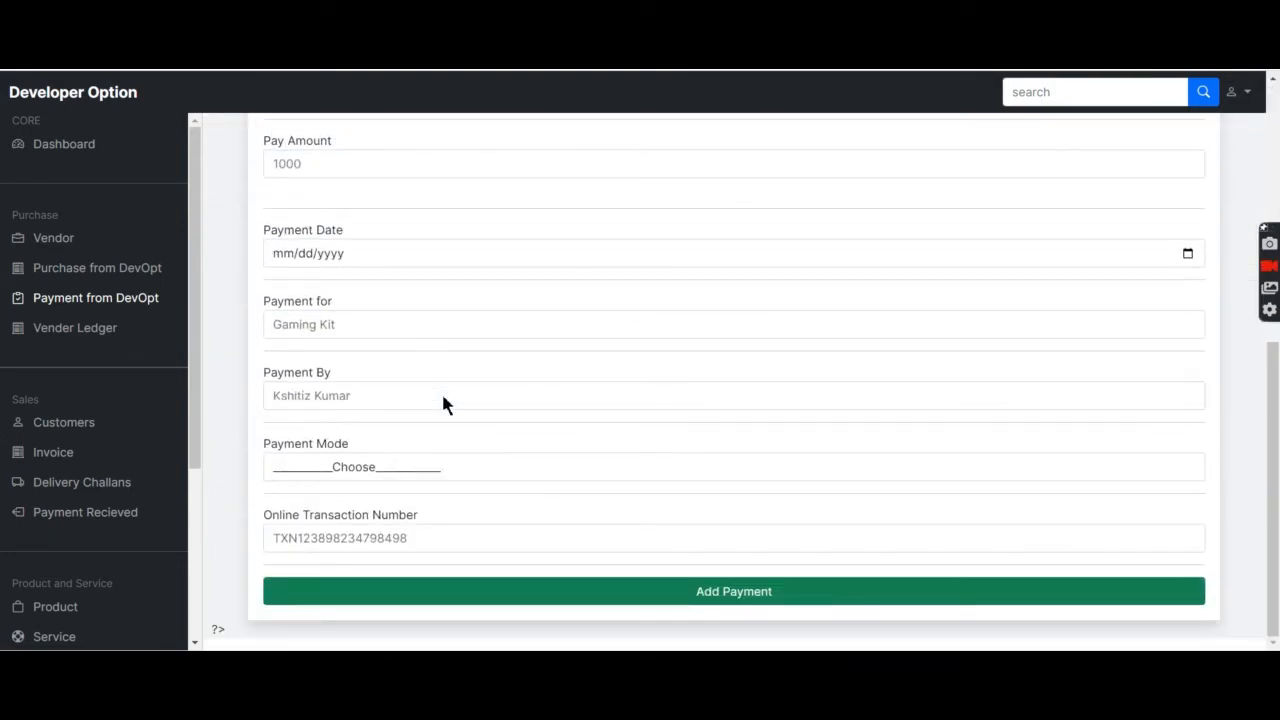
pyautogui.scroll(2, 443, 400)
pyautogui.click(400, 356)
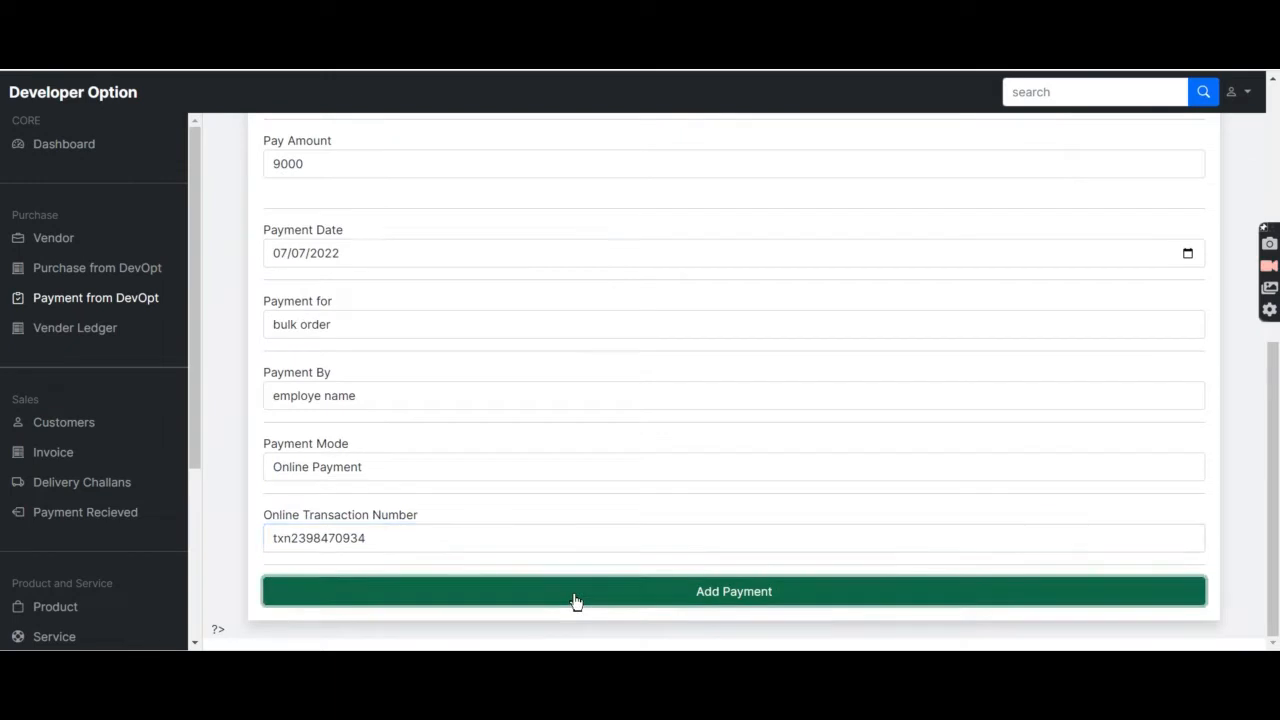
pyautogui.click(571, 600)
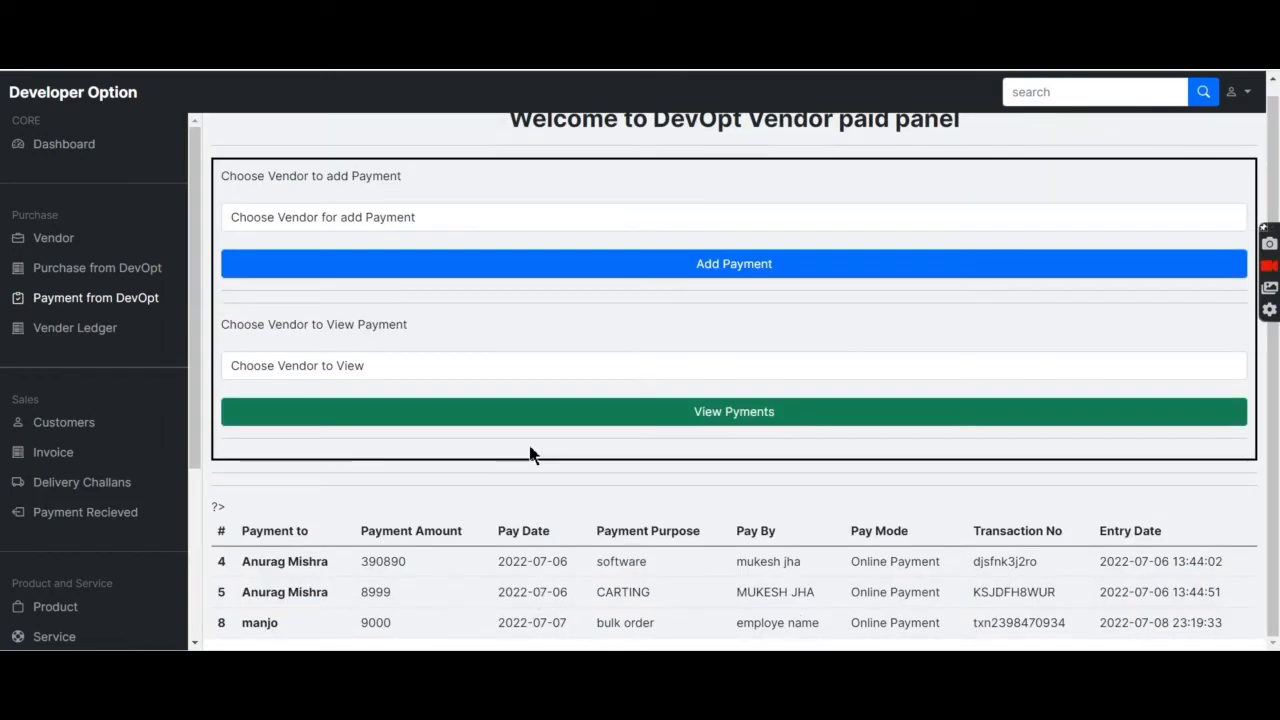
# Filter payments to the Menswear vendor, then view the vendor ledger totals.
pyautogui.click(502, 375)
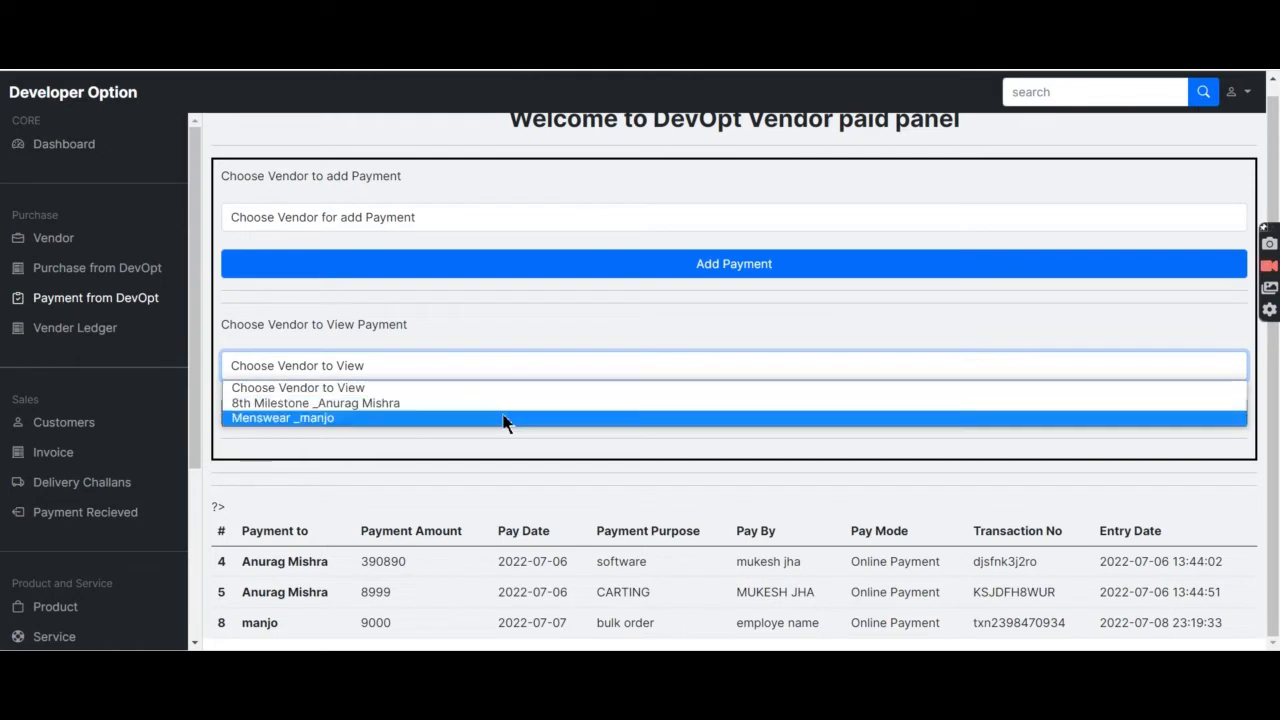
pyautogui.click(503, 418)
pyautogui.click(613, 415)
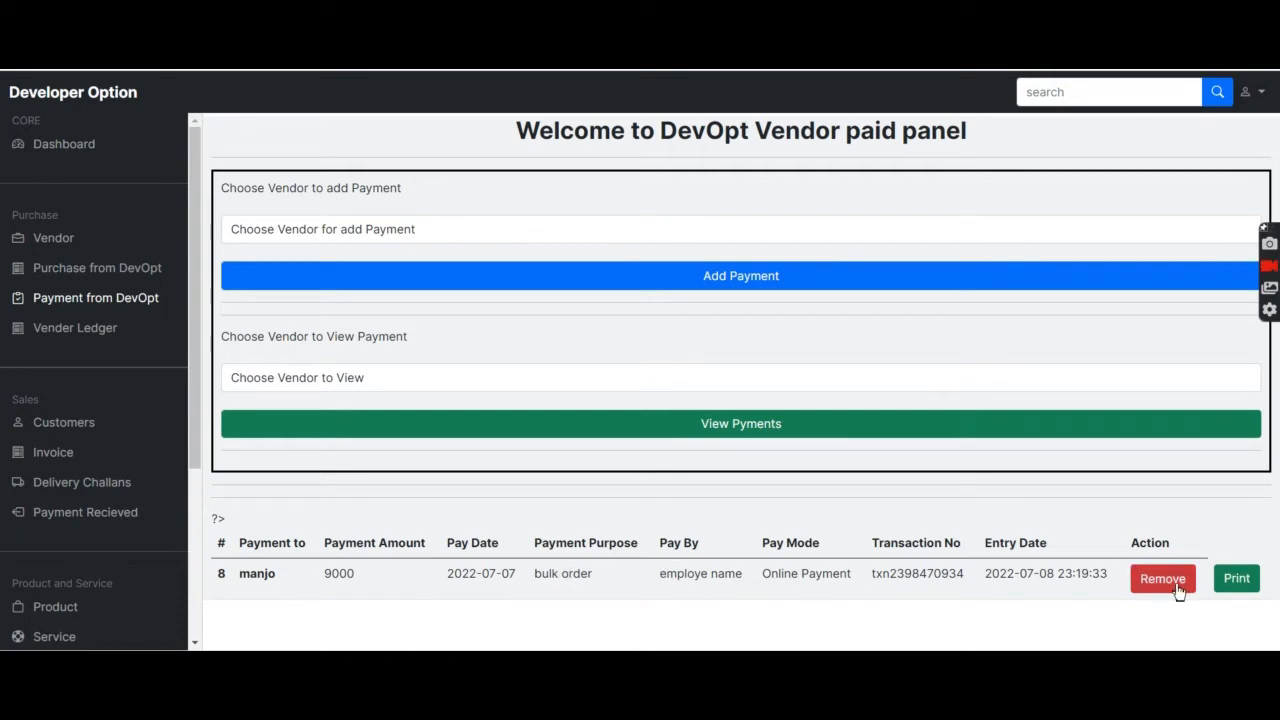
pyautogui.click(89, 338)
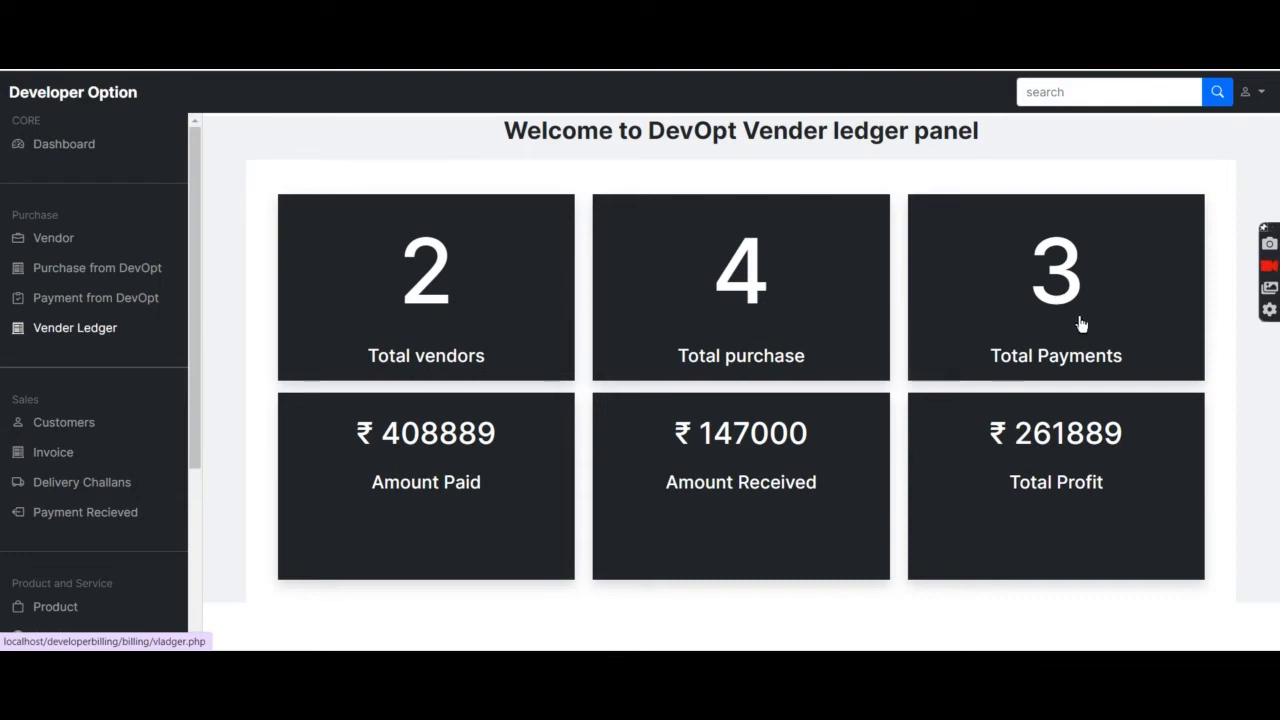
# Show the Customers panel with the three customers paying 50, 100 and 200 online.
pyautogui.moveTo(508, 434); pyautogui.dragTo(396, 431)
pyautogui.click(86, 423)
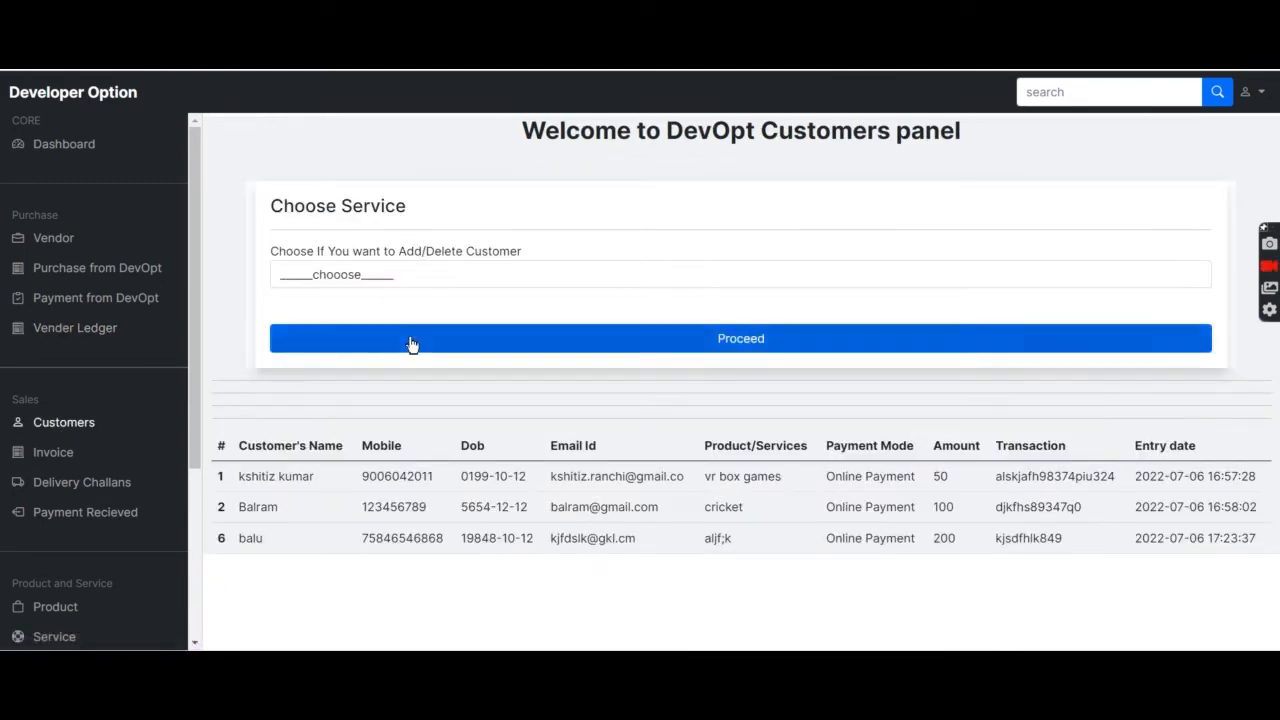
# Remove customer 6, the 200 online payment, leaving customers 1 and 2.
pyautogui.click(492, 276)
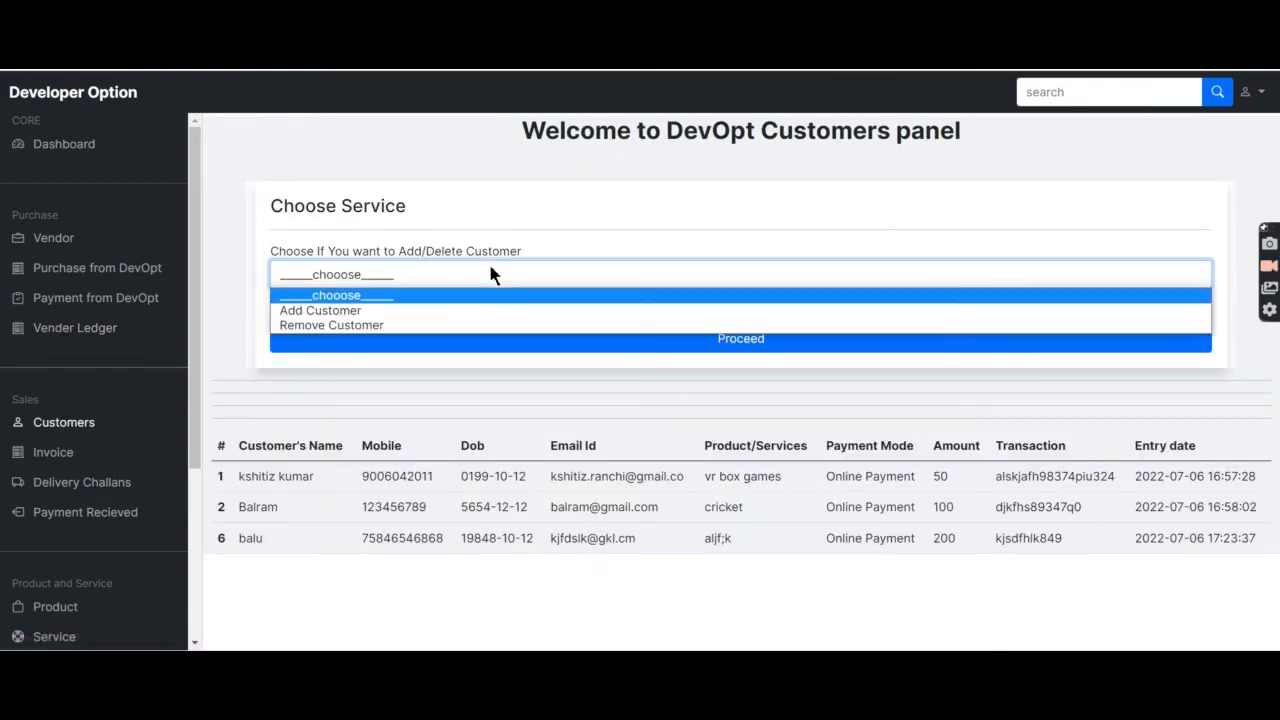
pyautogui.click(480, 325)
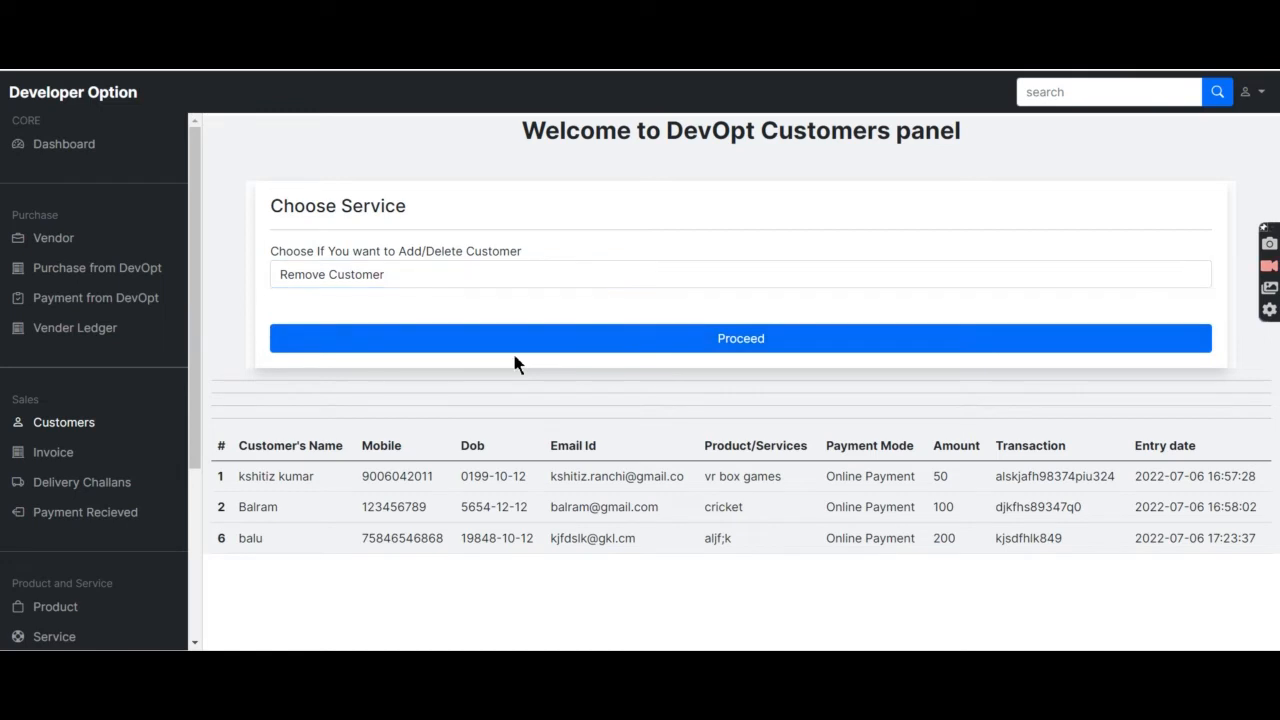
pyautogui.click(617, 338)
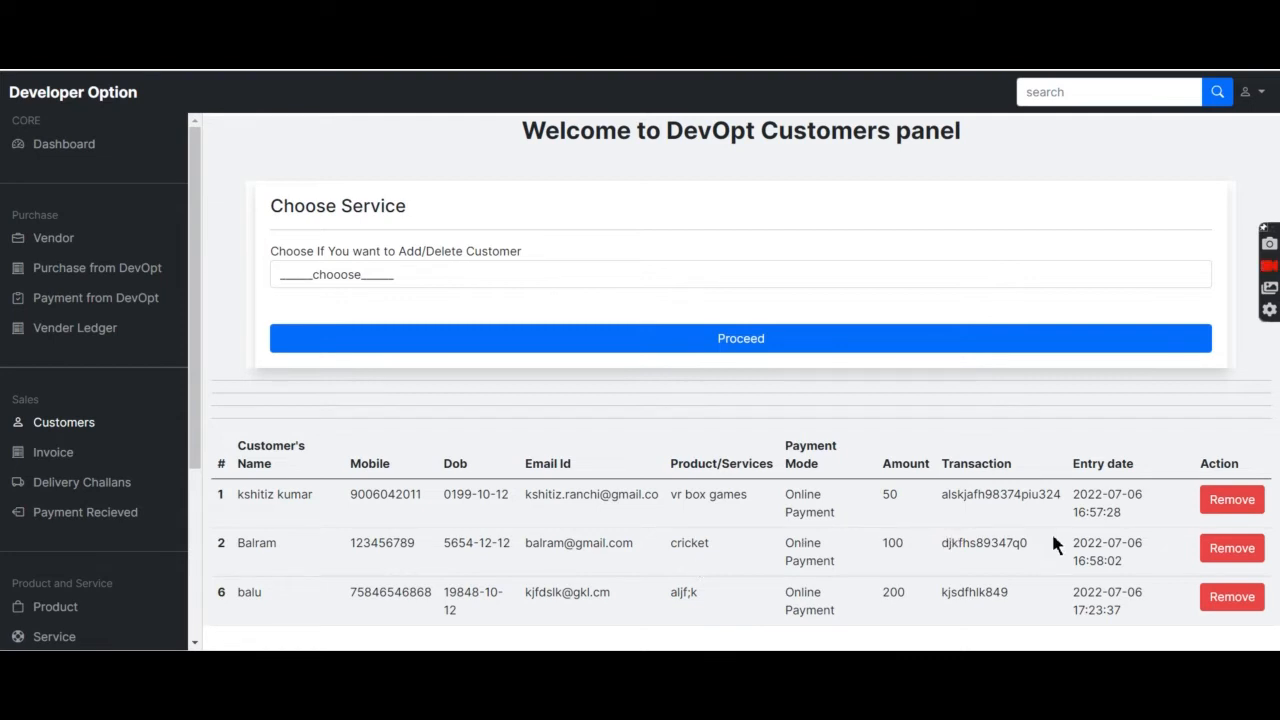
pyautogui.click(1220, 600)
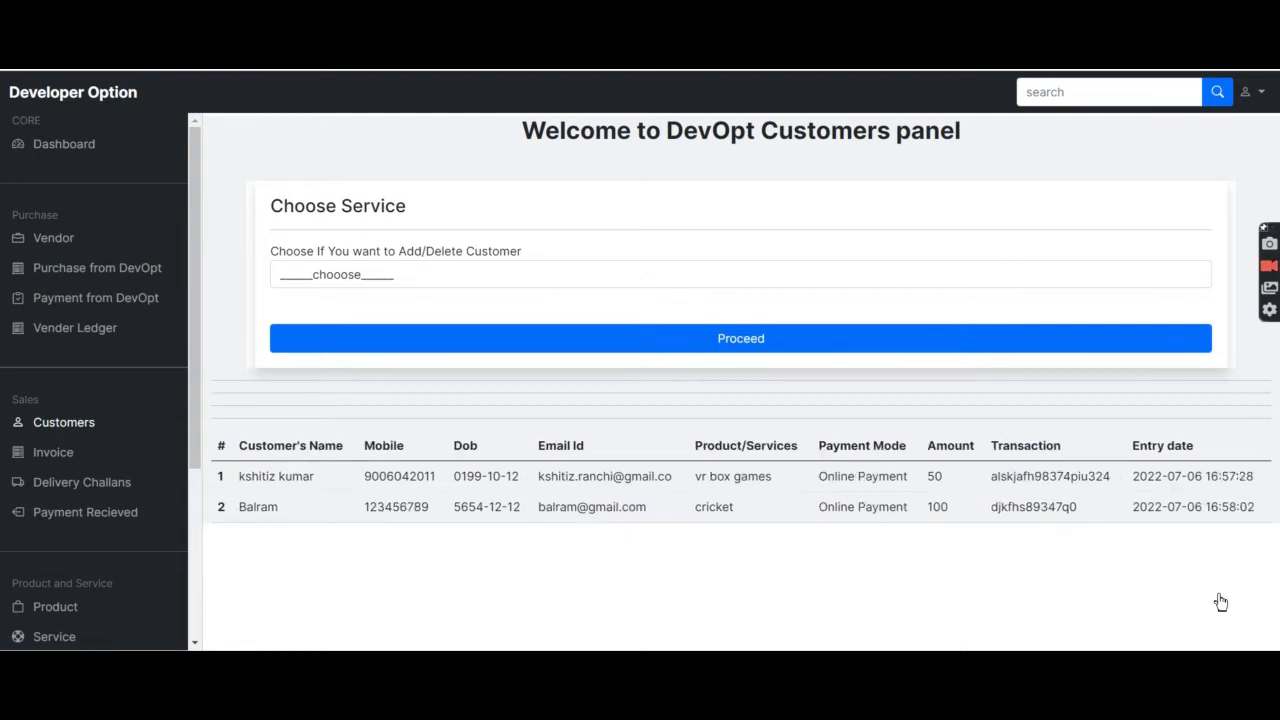
pyautogui.click(386, 276)
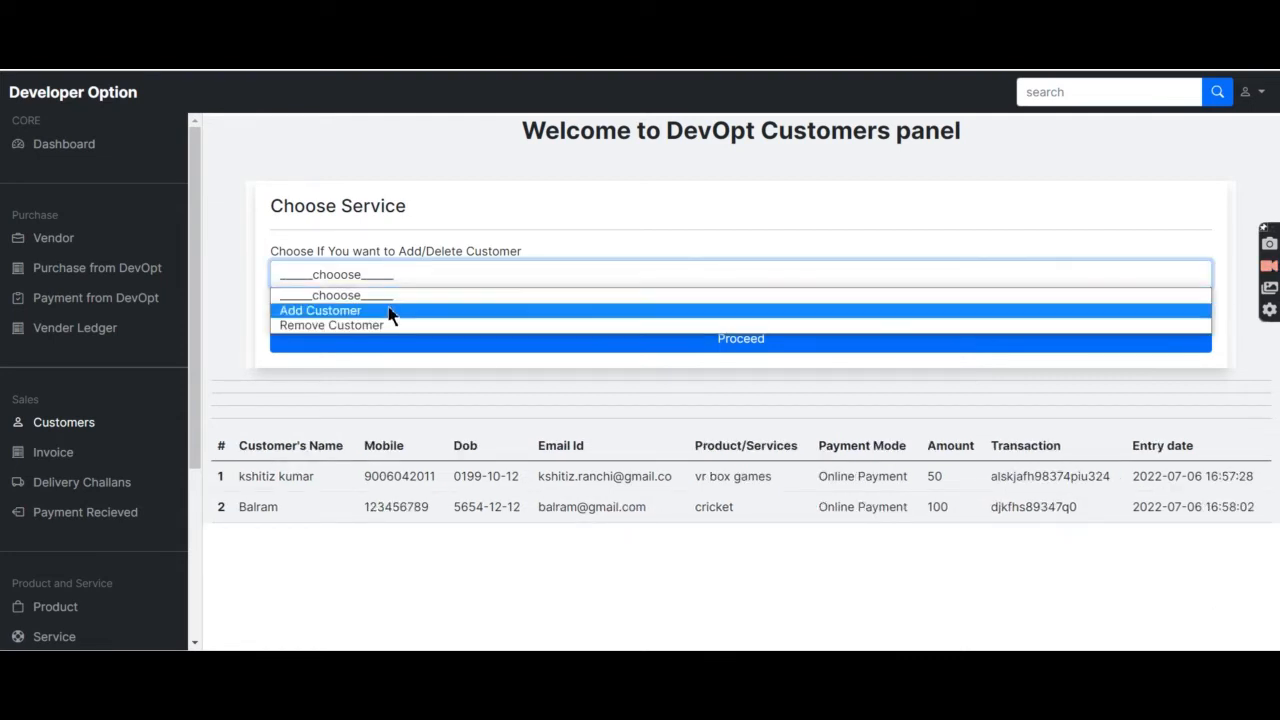
# Add customer 7 with a 600 online shirt payment and its transaction number.
pyautogui.click(390, 310)
pyautogui.click(581, 349)
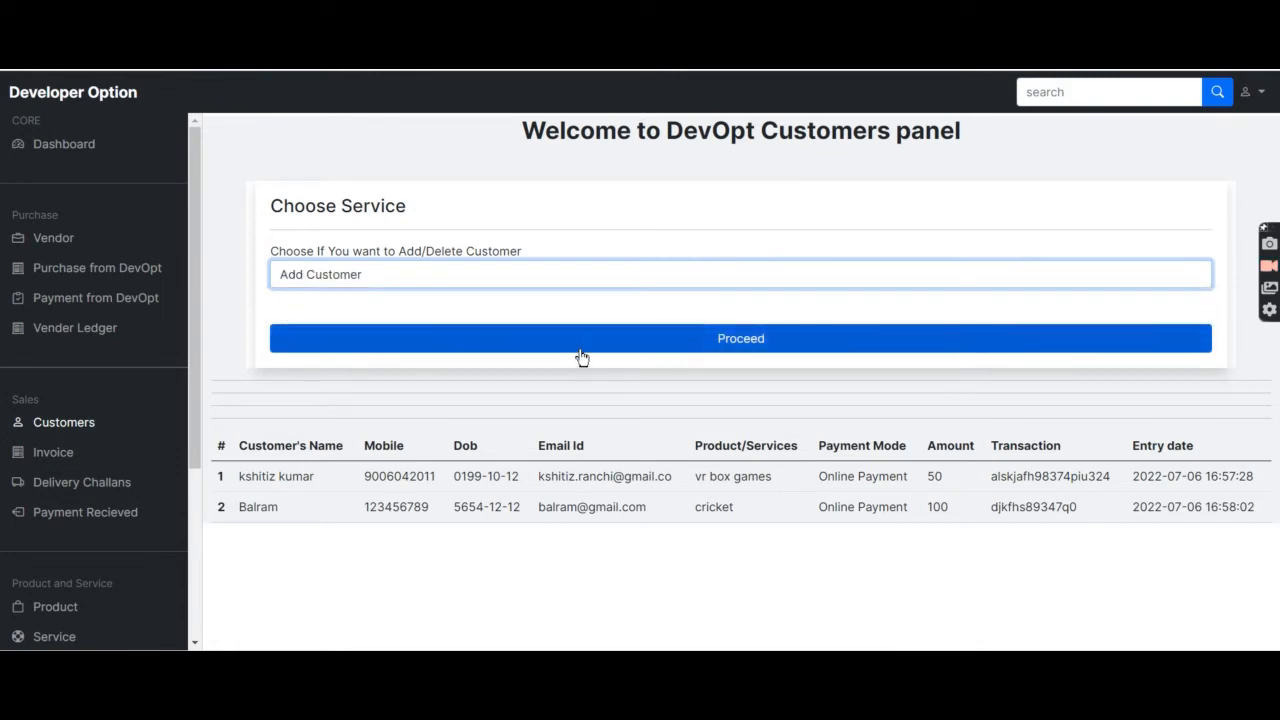
pyautogui.scroll(-3, 554, 440)
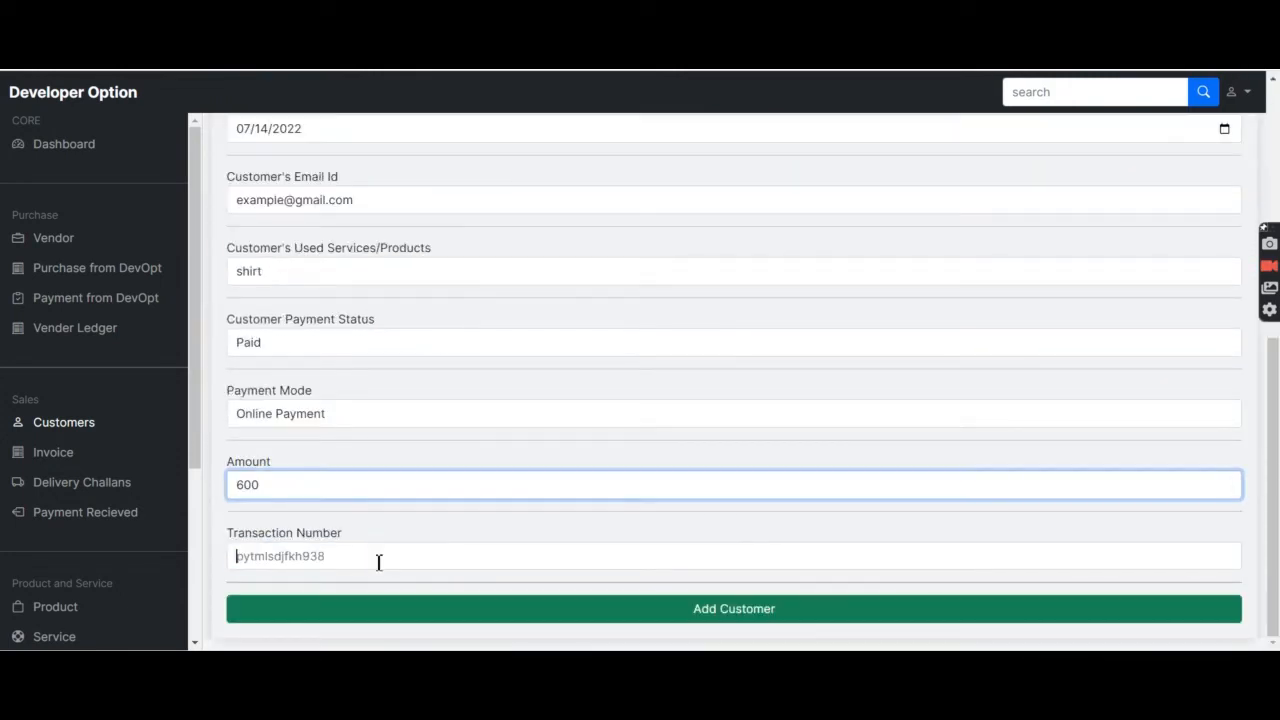
pyautogui.click(379, 558)
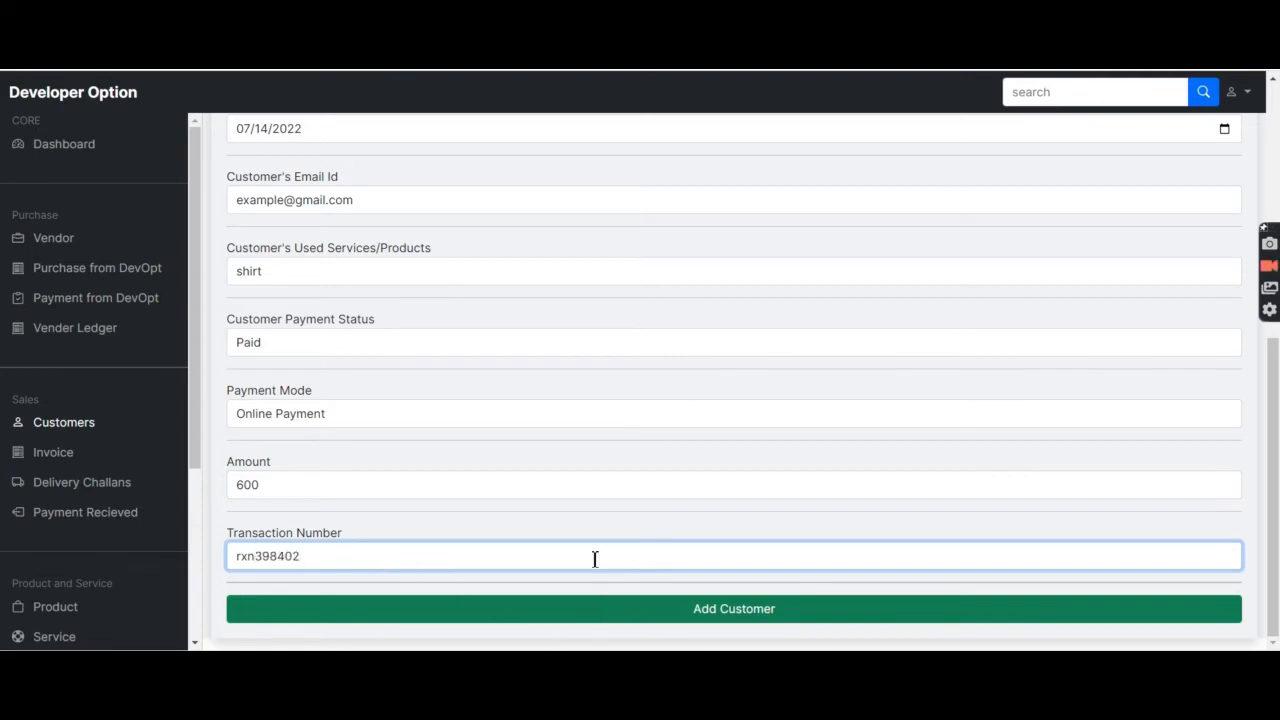
pyautogui.click(658, 617)
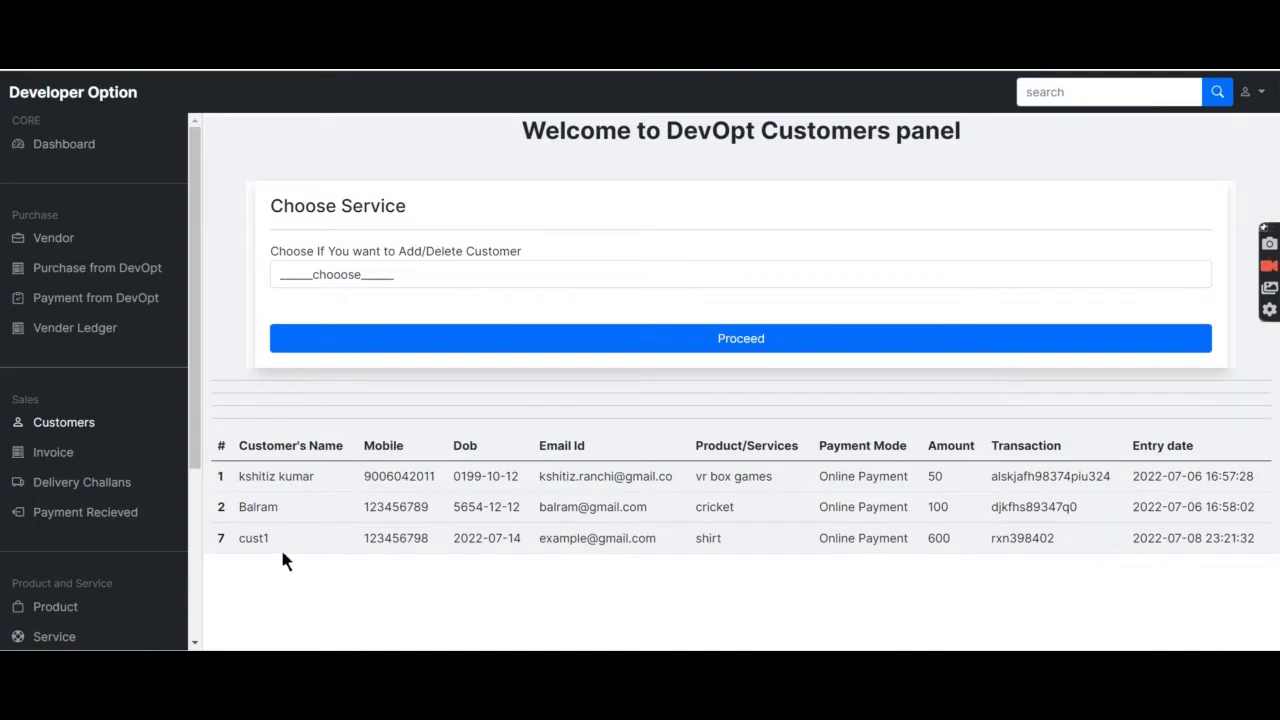
pyautogui.moveTo(282, 551); pyautogui.dragTo(247, 544)
pyautogui.click(61, 465)
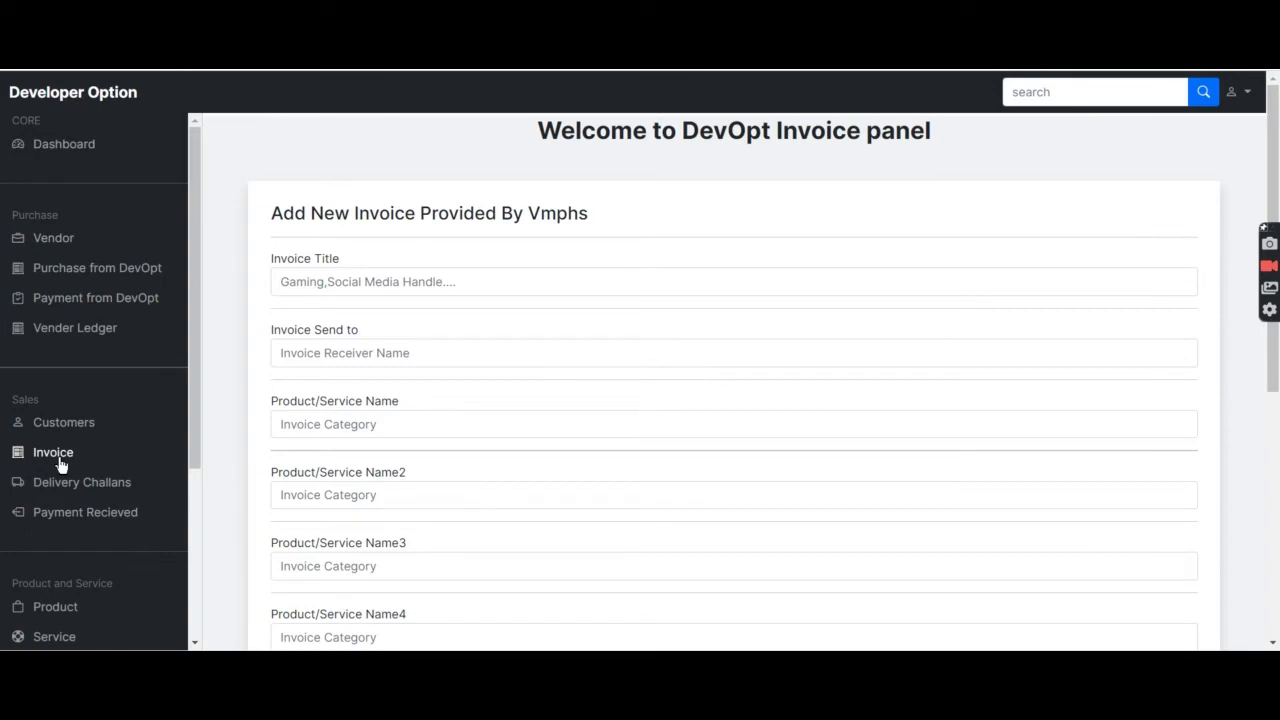
# Title the new invoice 'menswaear' and address it to cust1.
pyautogui.click(395, 293)
pyautogui.scroll(-1, 396, 296)
pyautogui.scroll(-2, 396, 296)
pyautogui.scroll(2, 396, 296)
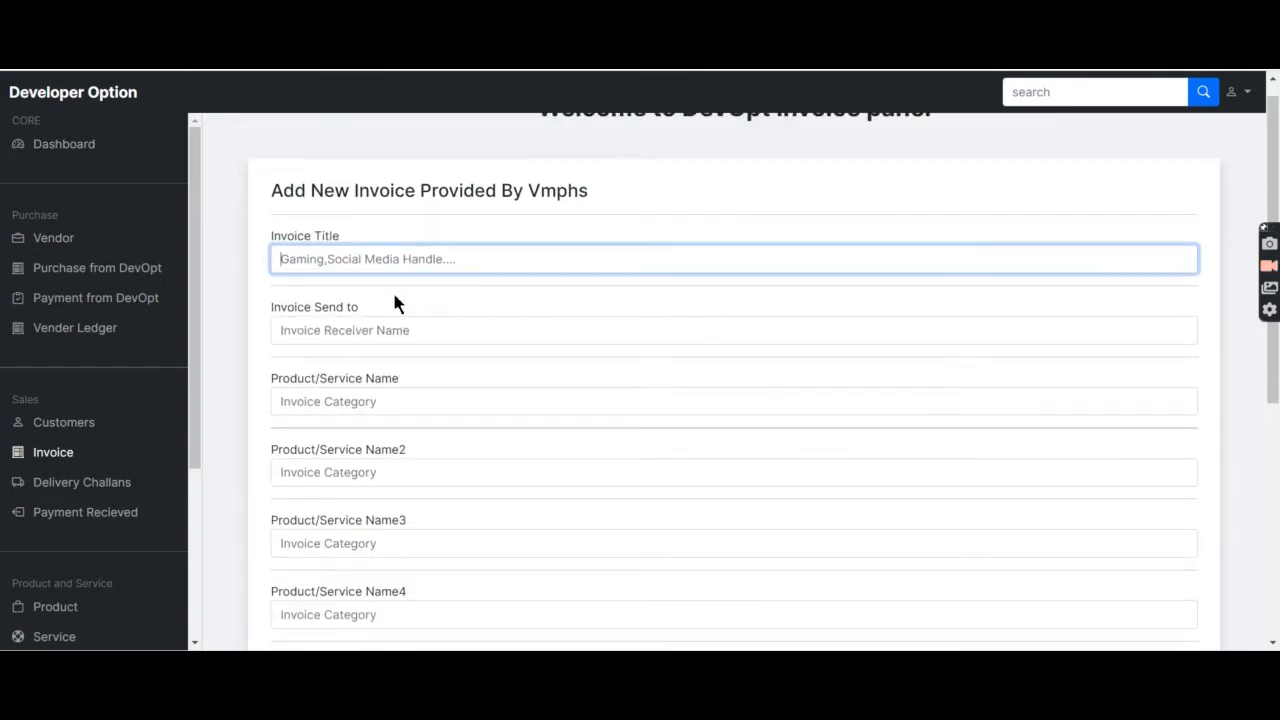
pyautogui.write('menswaear')
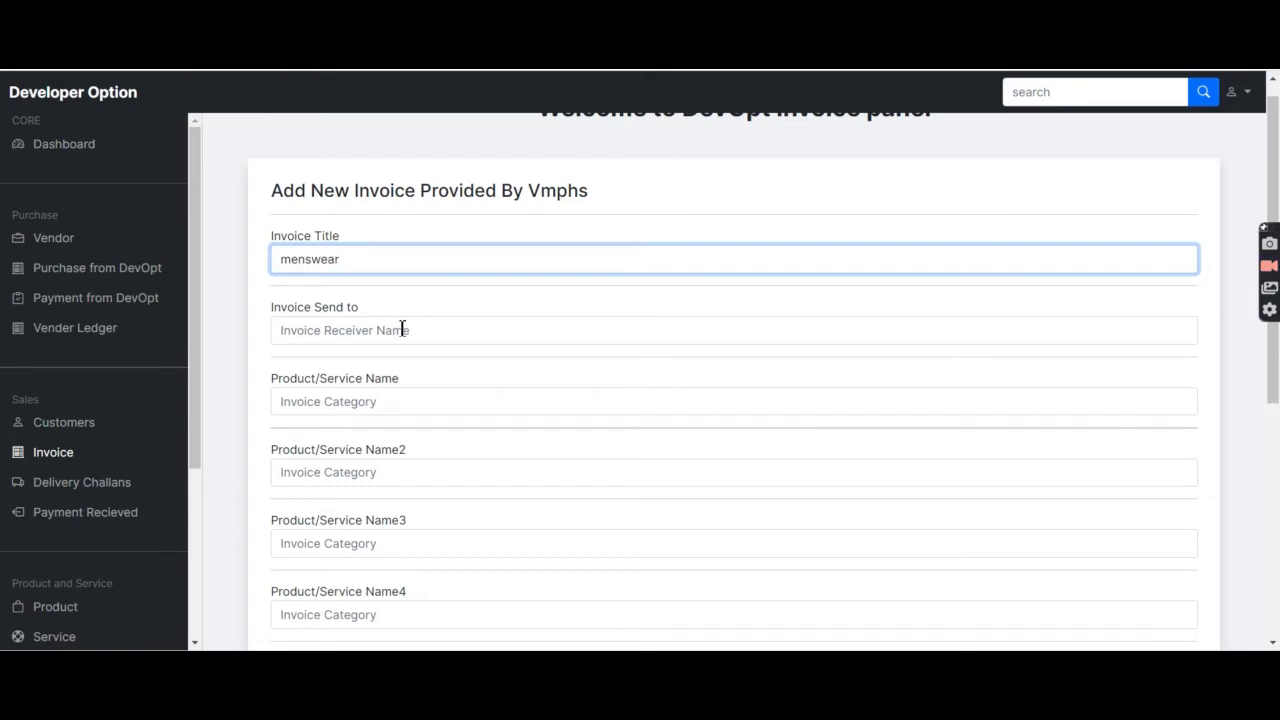
pyautogui.click(403, 332)
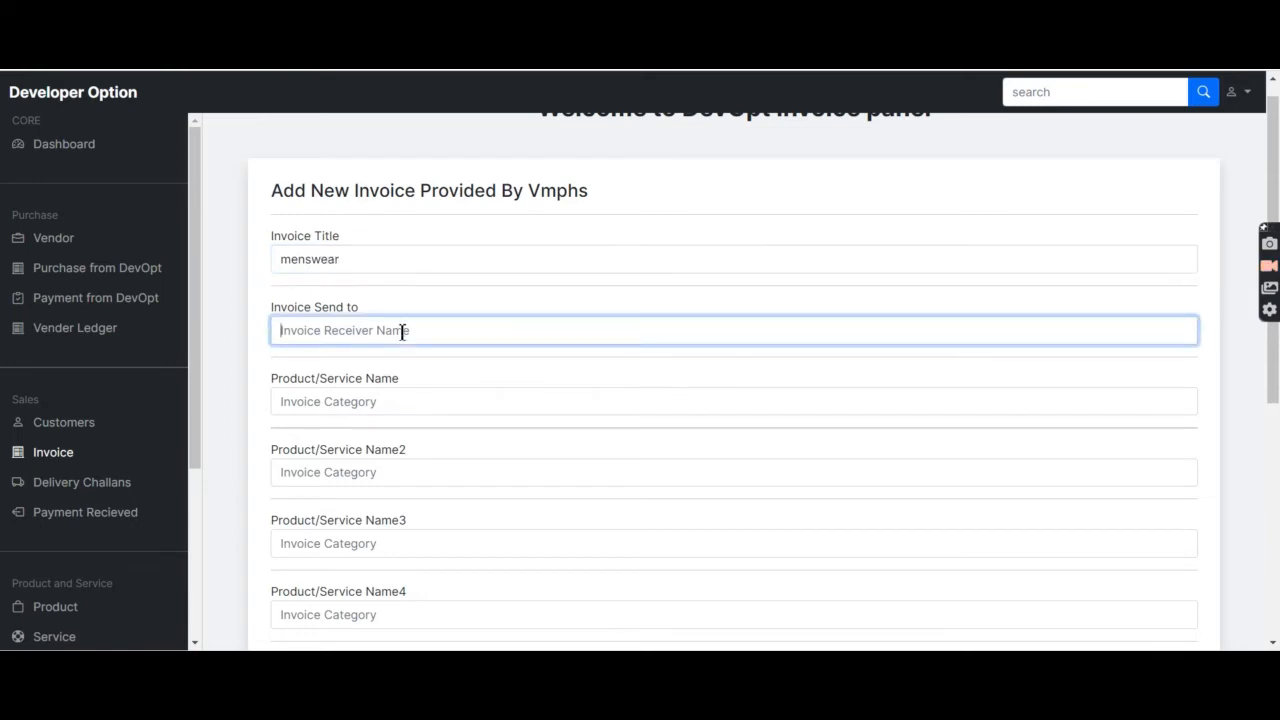
pyautogui.write('cust1')
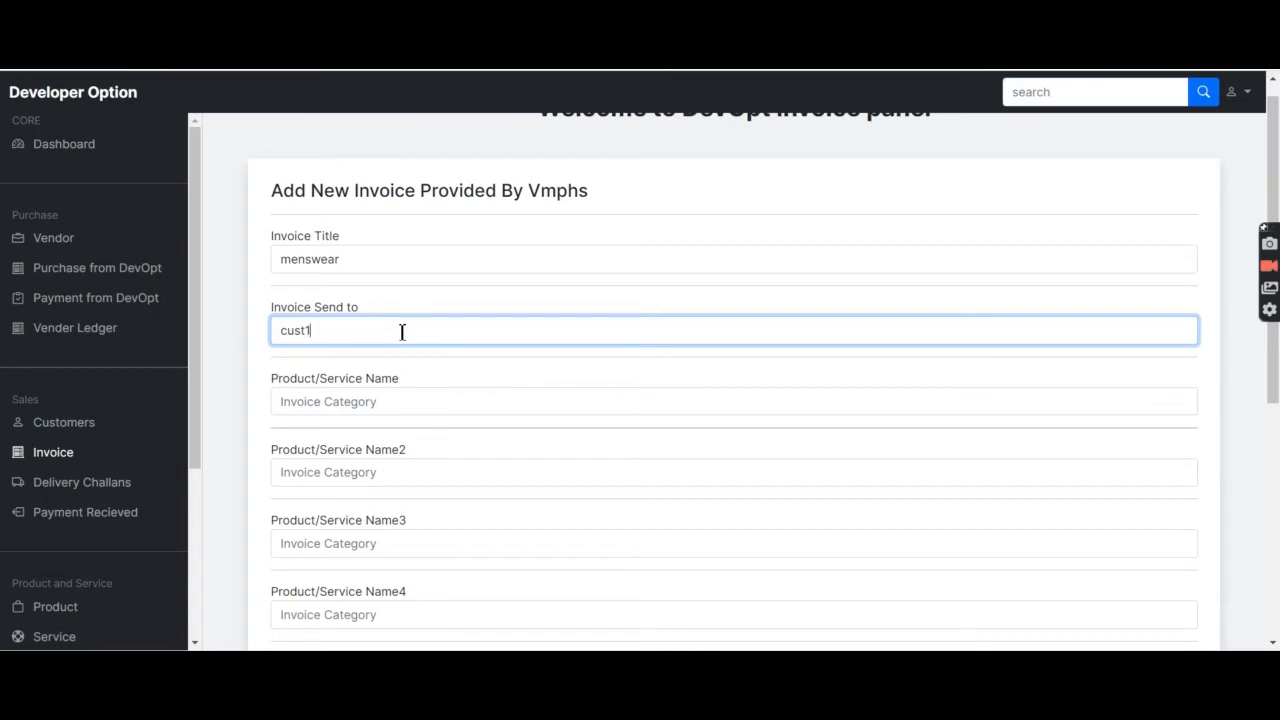
# Enter 'shirt' as the first product and 'nil' in the remaining product slots.
pyautogui.click(416, 401)
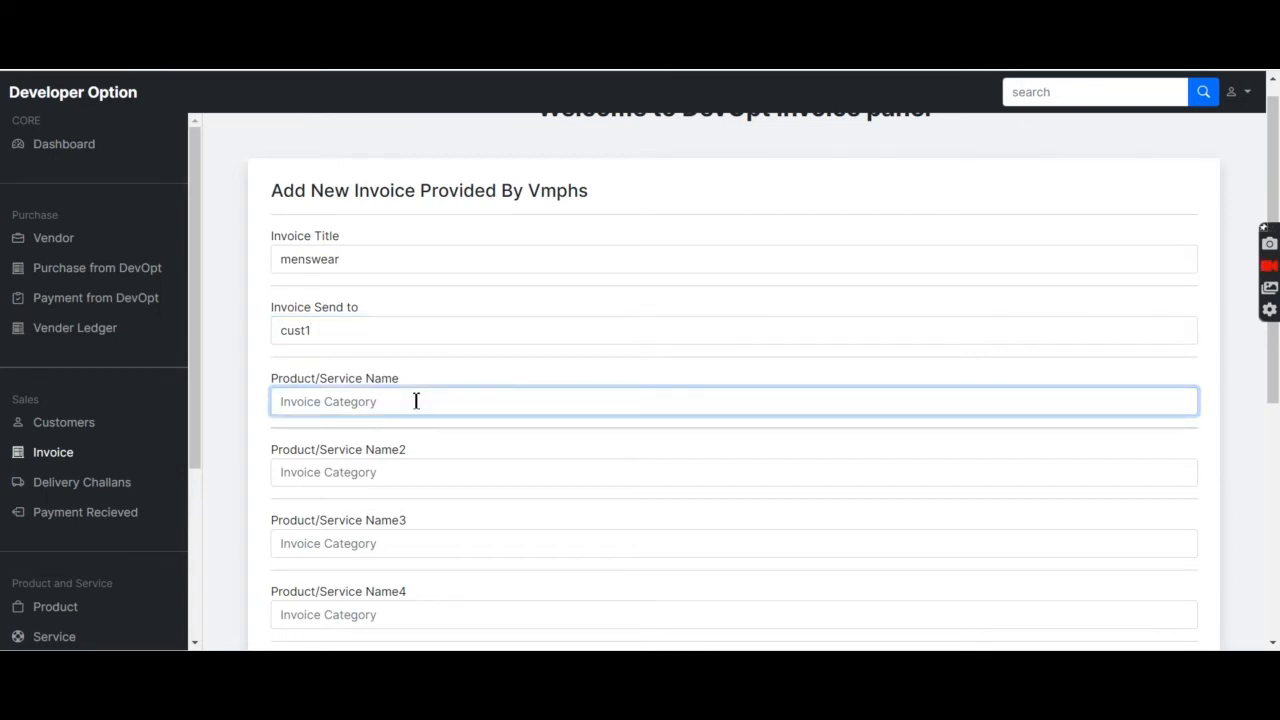
pyautogui.write('shirt')
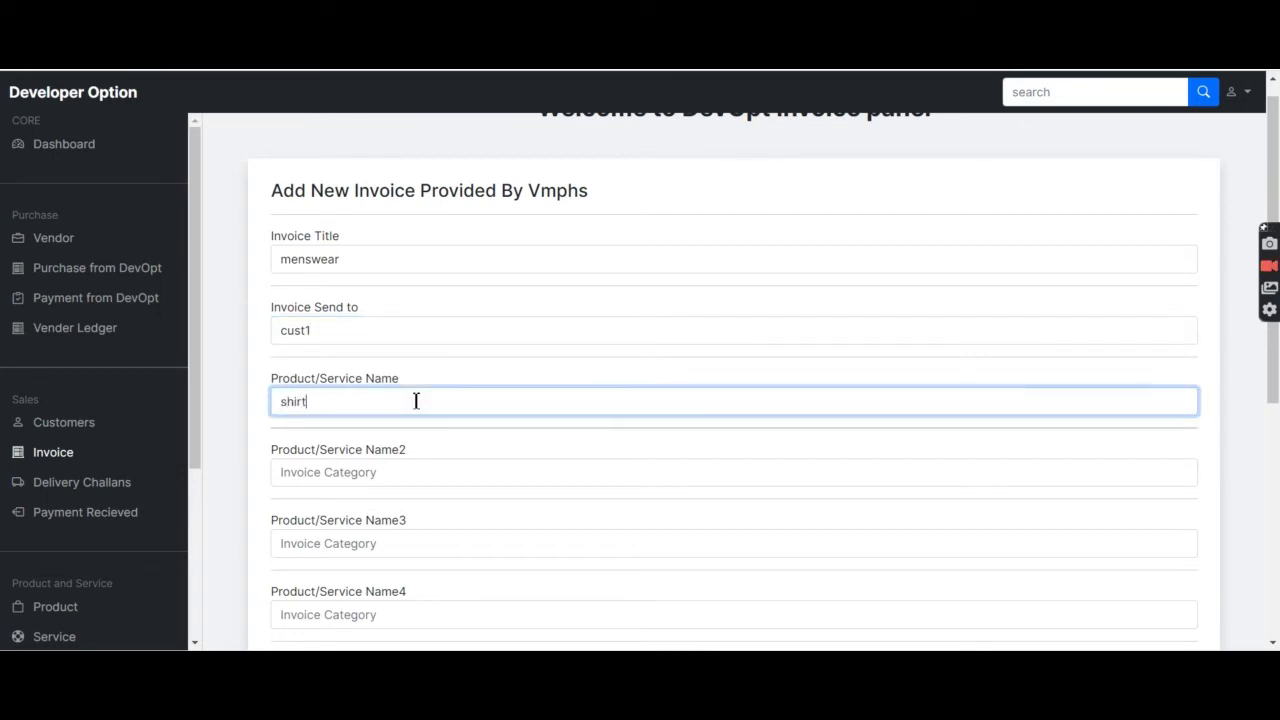
pyautogui.click(442, 481)
pyautogui.scroll(-2, 442, 481)
pyautogui.write('nil')
pyautogui.press('Tab')
pyautogui.write('nil')
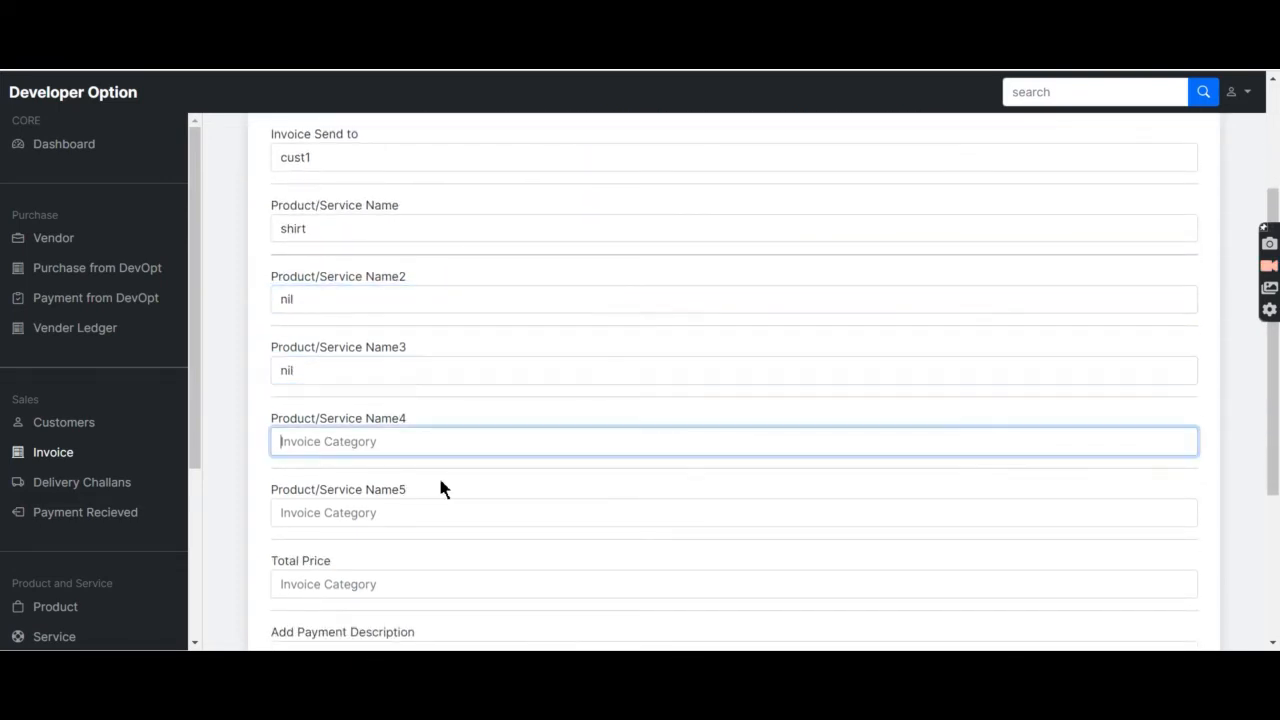
pyautogui.press('Tab')
pyautogui.write('nil')
pyautogui.press('Tab')
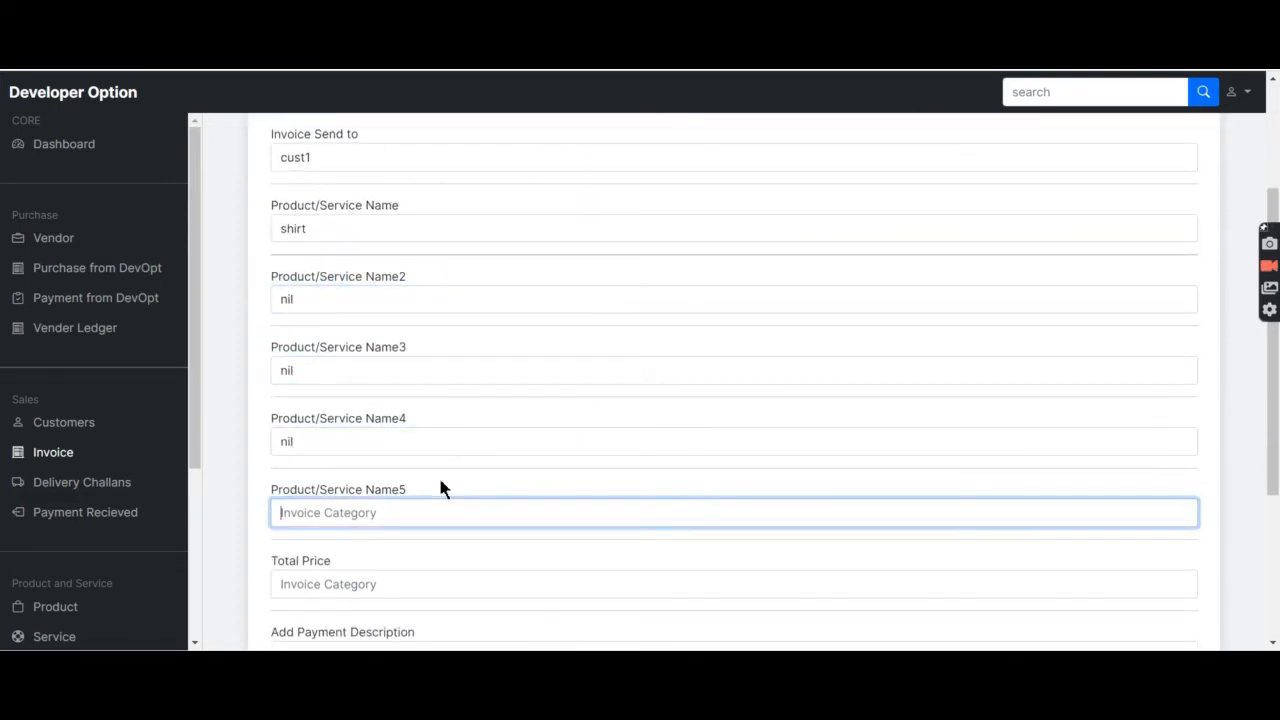
pyautogui.scroll(-3, 441, 487)
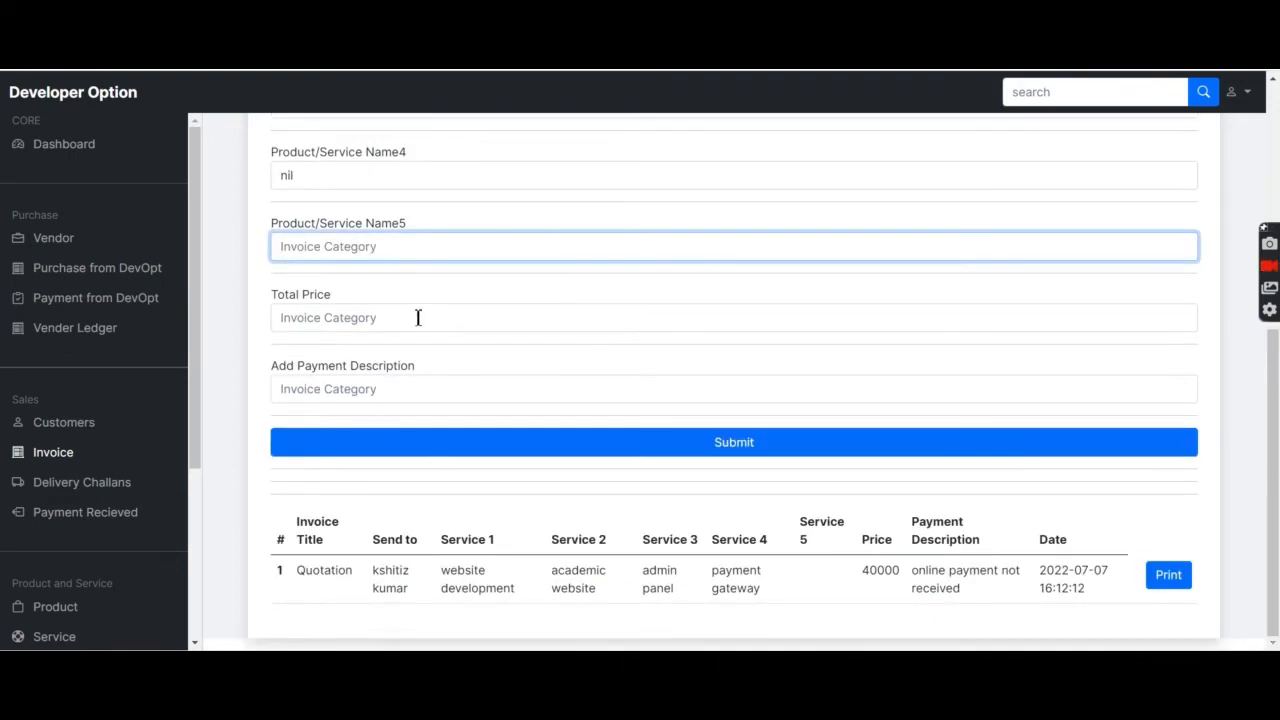
# Set the total price to 600 and the description to 'paid by cash', then submit the invoice.
pyautogui.click(418, 318)
pyautogui.write('600')
pyautogui.click(438, 391)
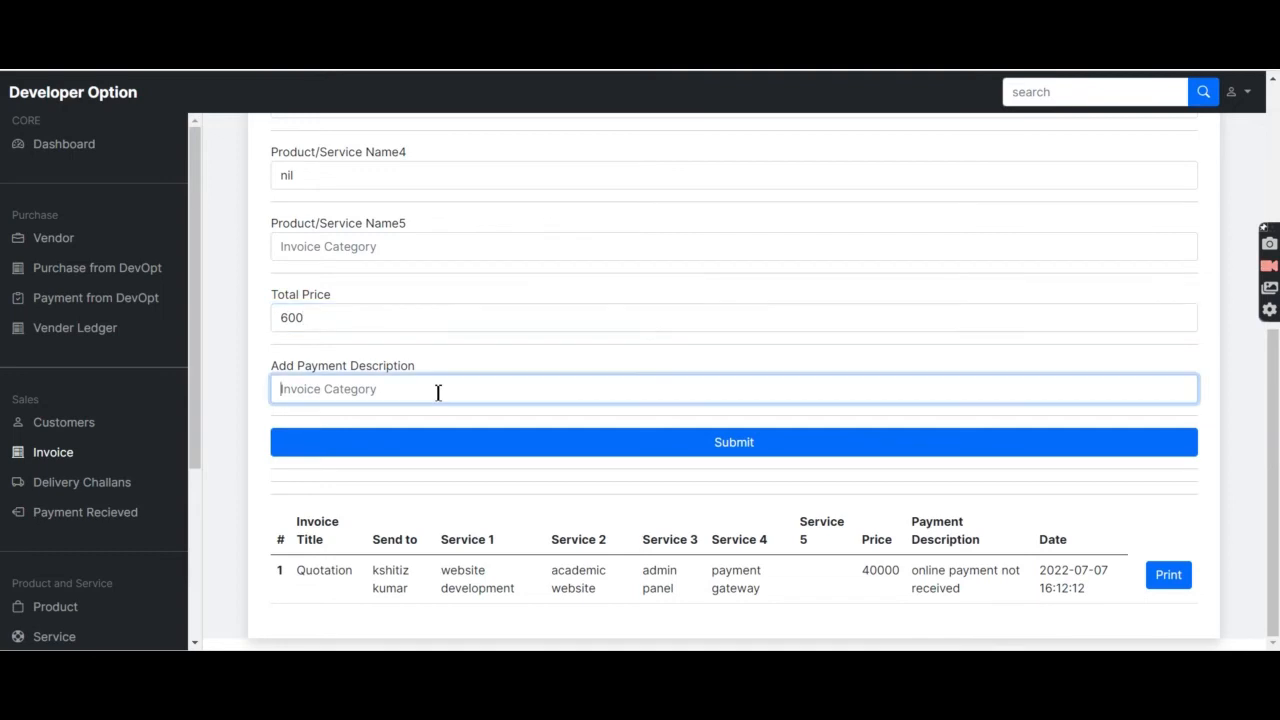
pyautogui.write('paid by cash')
pyautogui.click(613, 440)
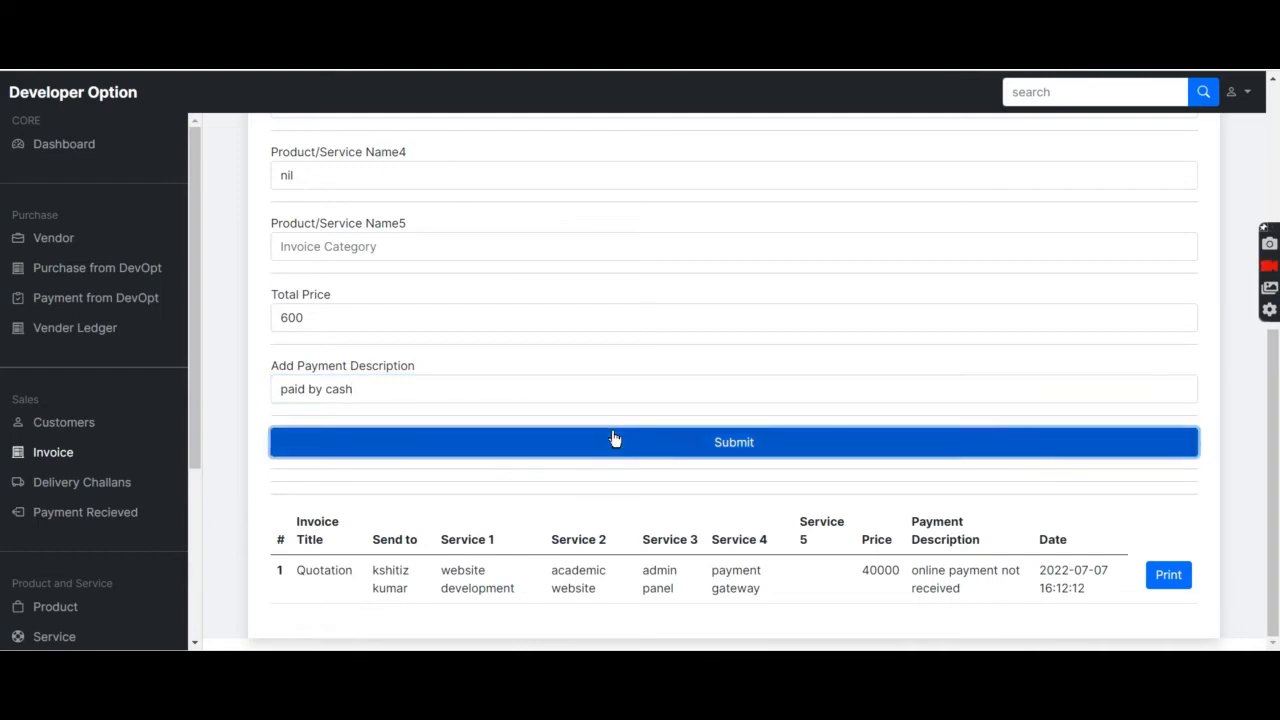
# Inspect the PHP warning under the form, highlighting the $service5 variable.
pyautogui.scroll(-5, 613, 440)
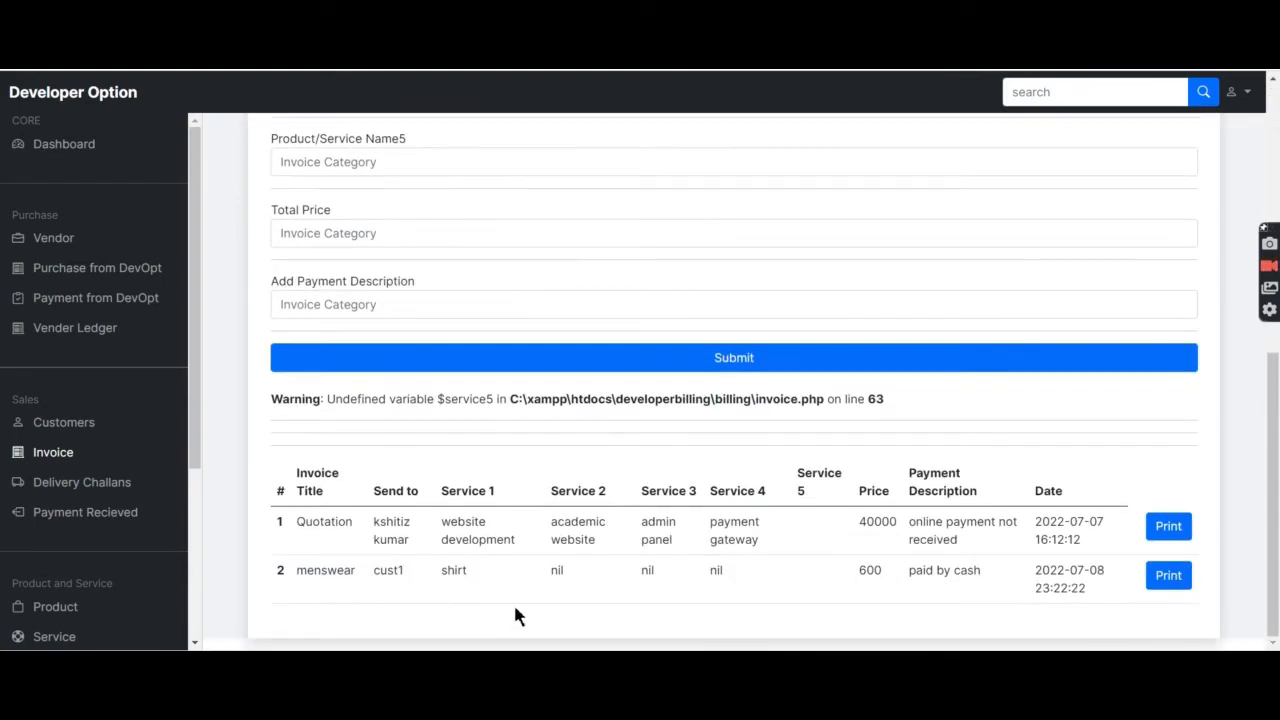
pyautogui.moveTo(486, 405); pyautogui.dragTo(421, 405)
pyautogui.rightClick(421, 405)
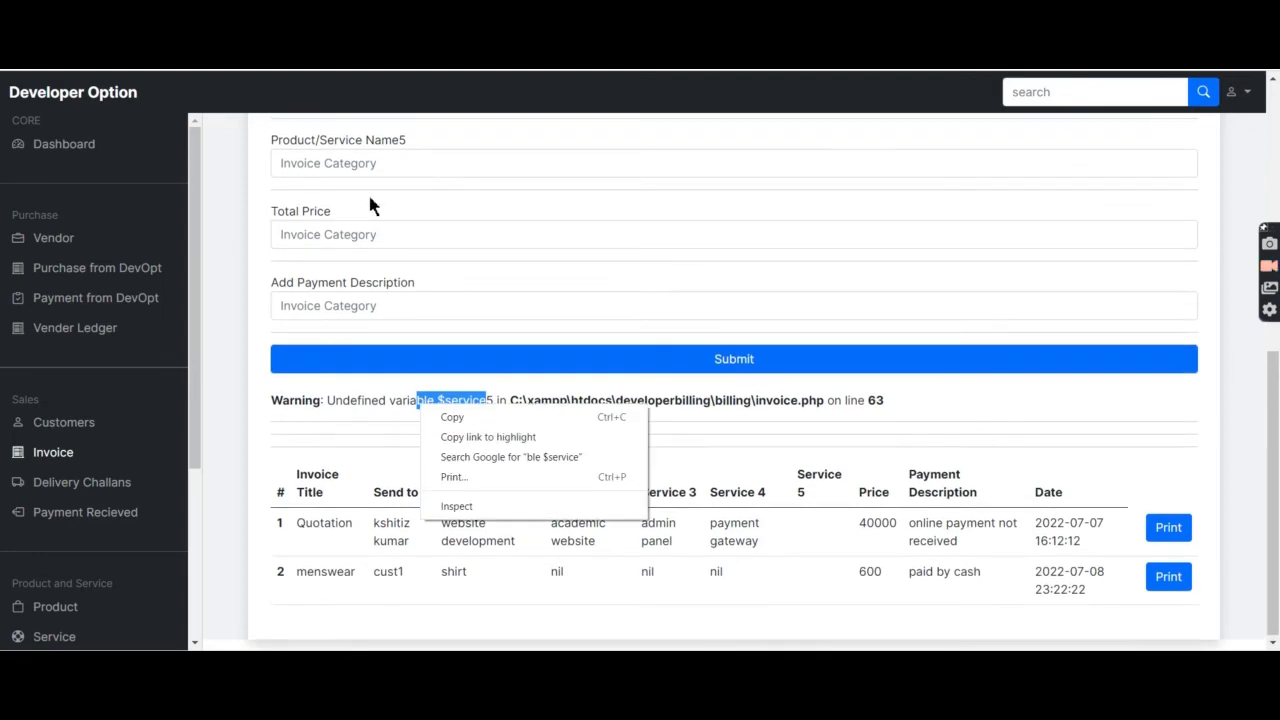
pyautogui.click(409, 406)
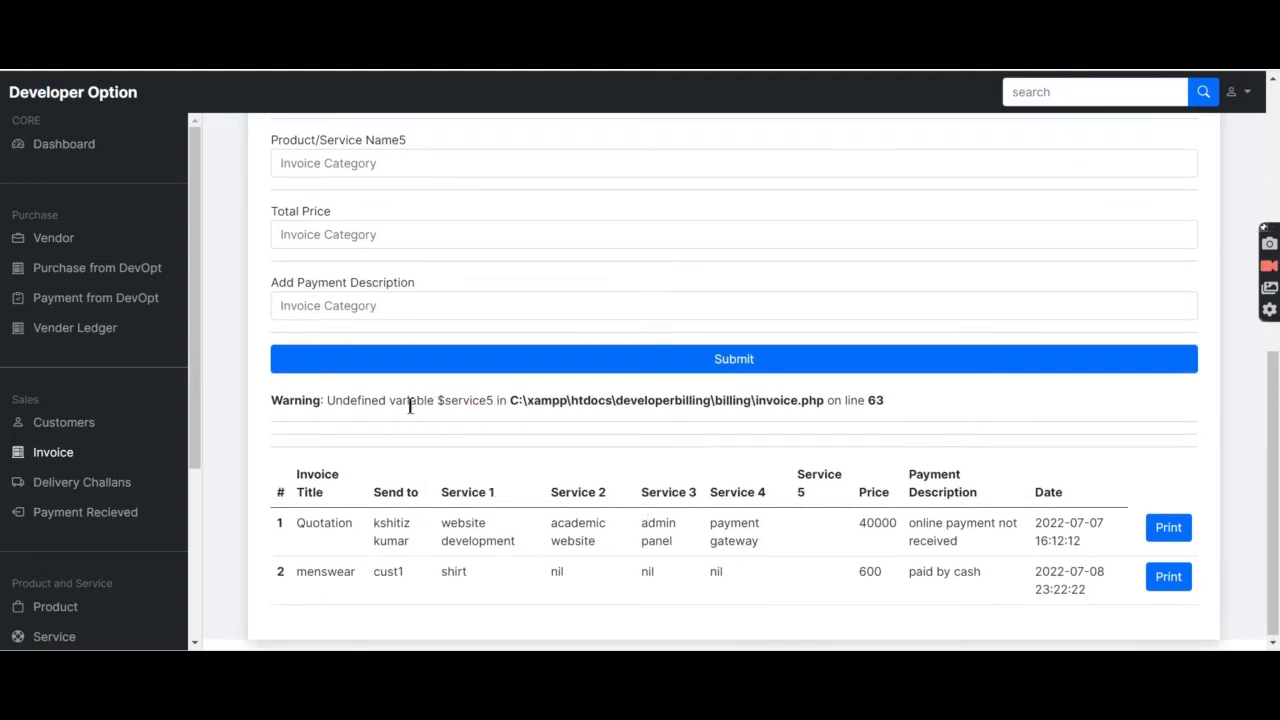
pyautogui.doubleClick(492, 403)
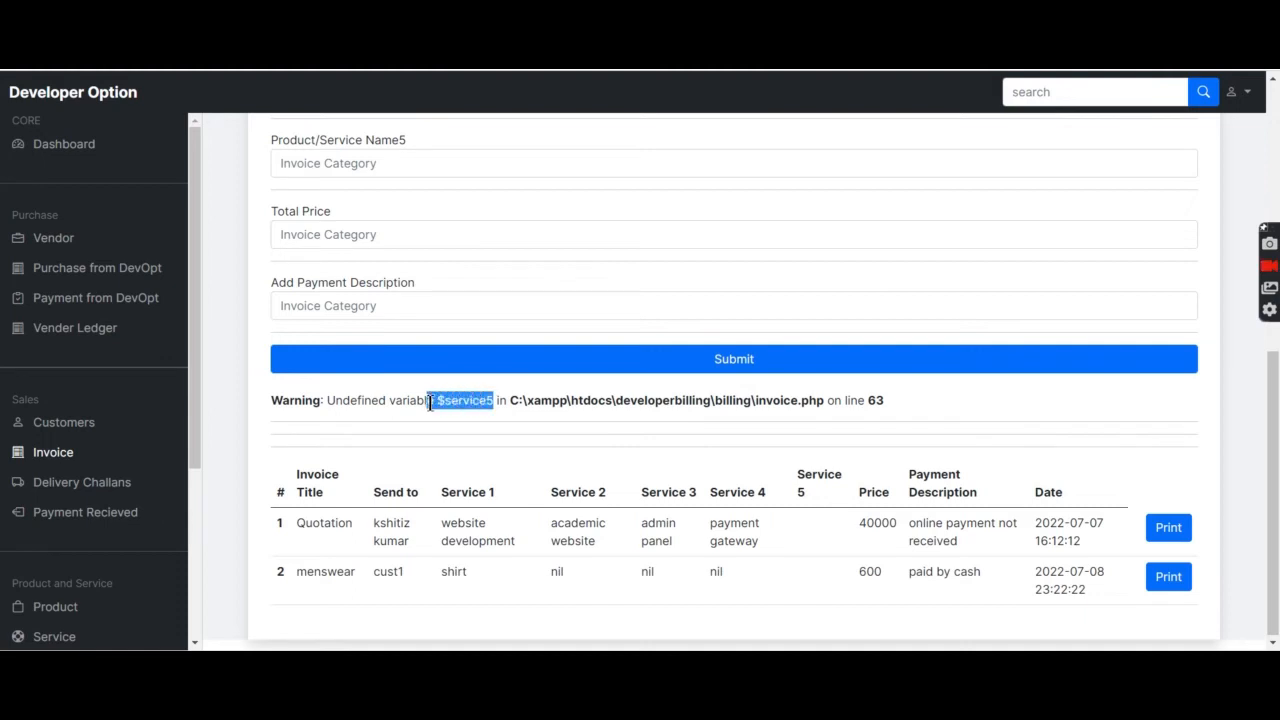
# Scroll through the Delivery Challan form and its records table.
pyautogui.click(390, 447)
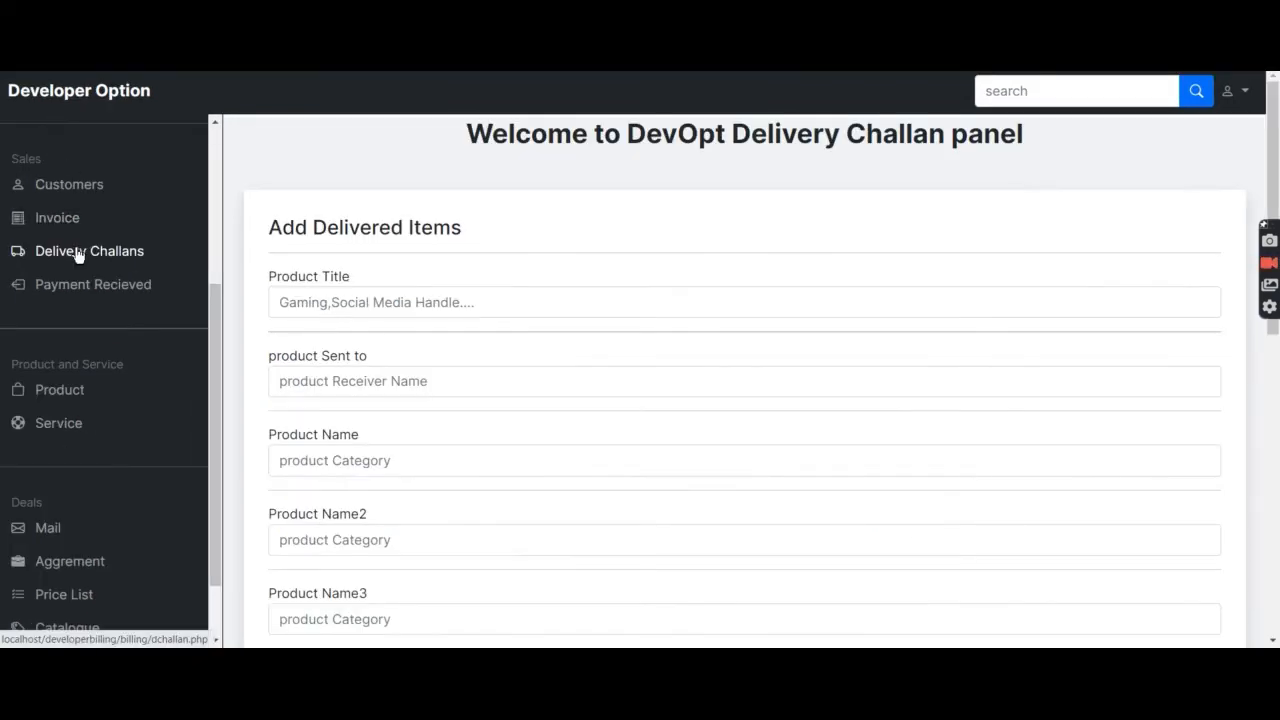
pyautogui.scroll(3, 77, 245)
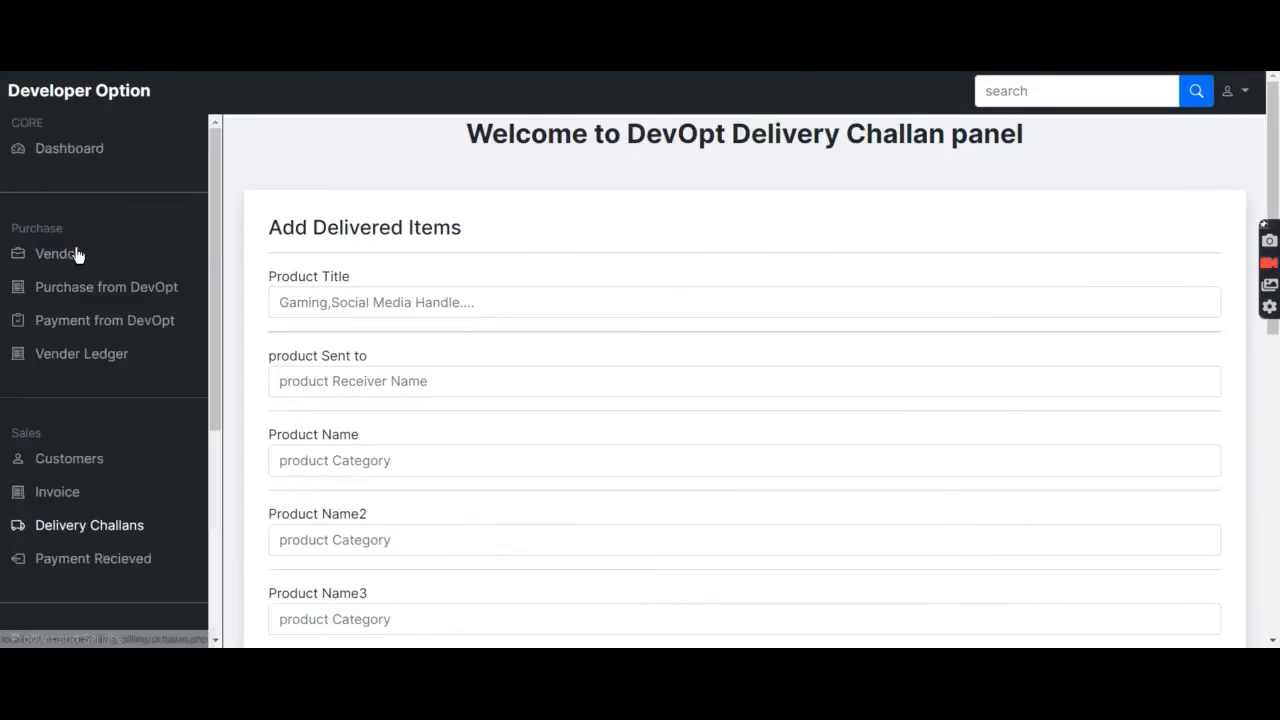
pyautogui.scroll(-3, 392, 368)
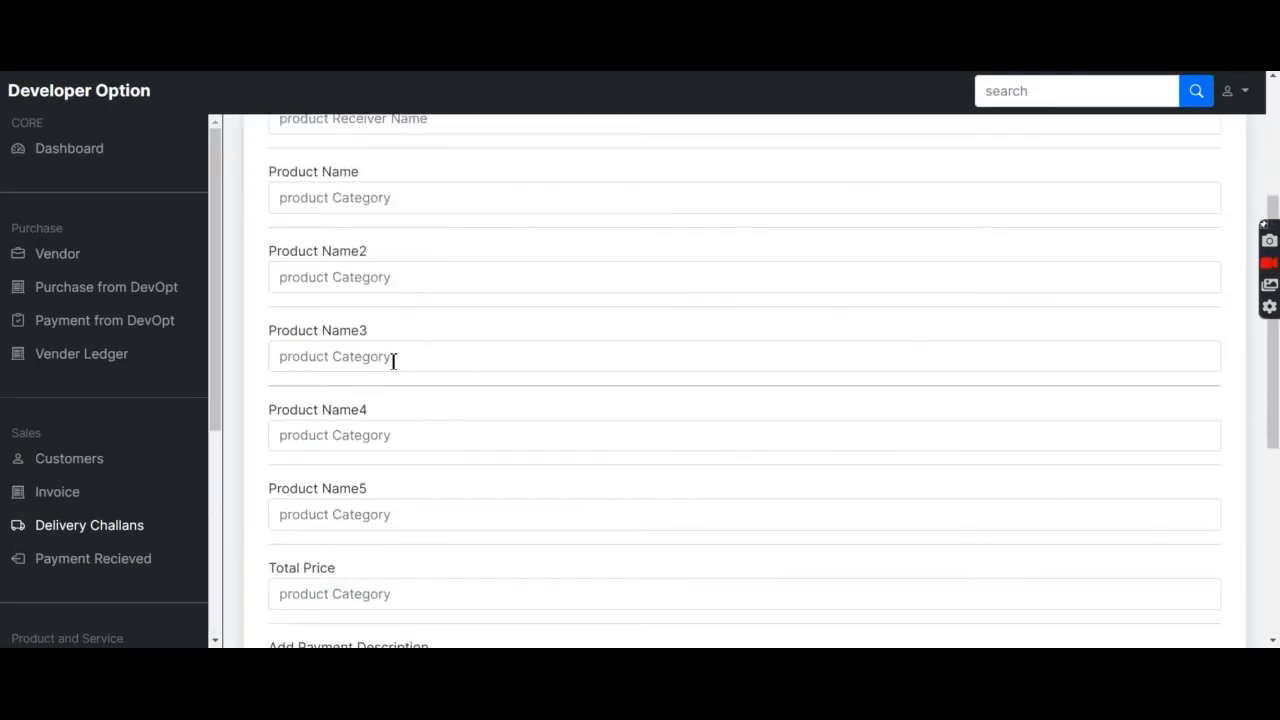
pyautogui.scroll(-5, 393, 361)
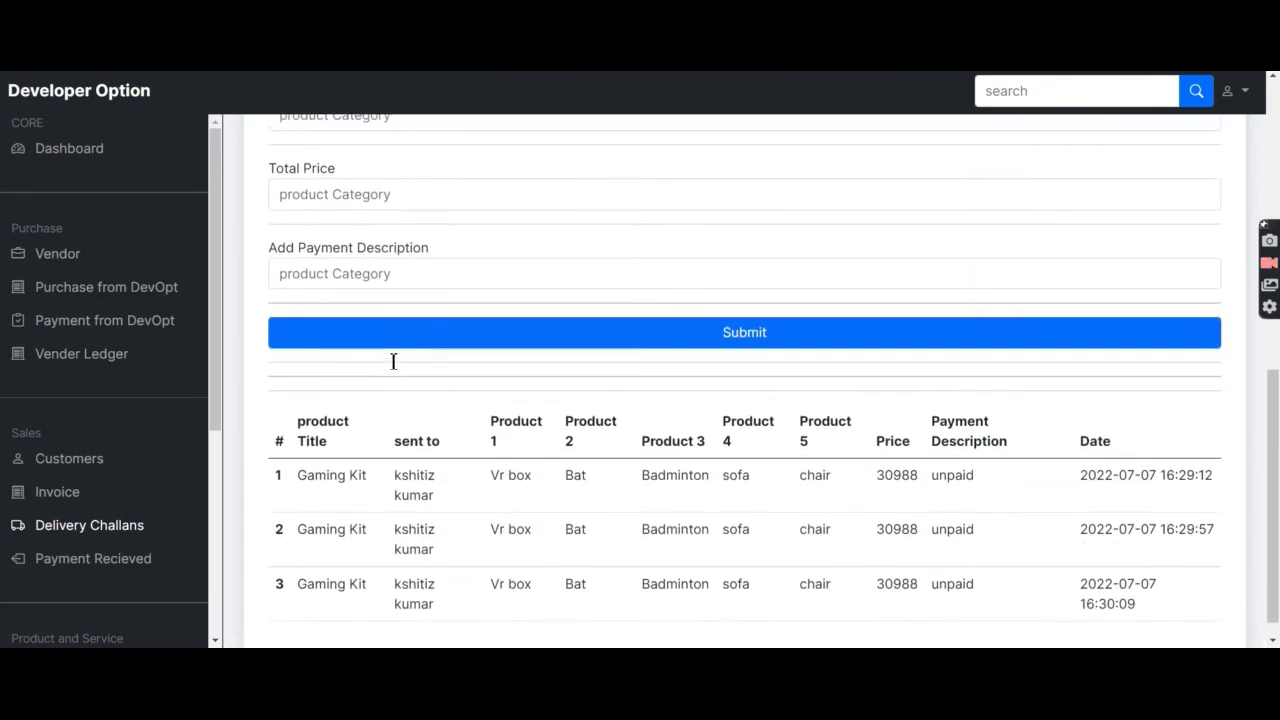
pyautogui.scroll(2, 393, 362)
pyautogui.scroll(2, 392, 364)
pyautogui.scroll(-4, 392, 360)
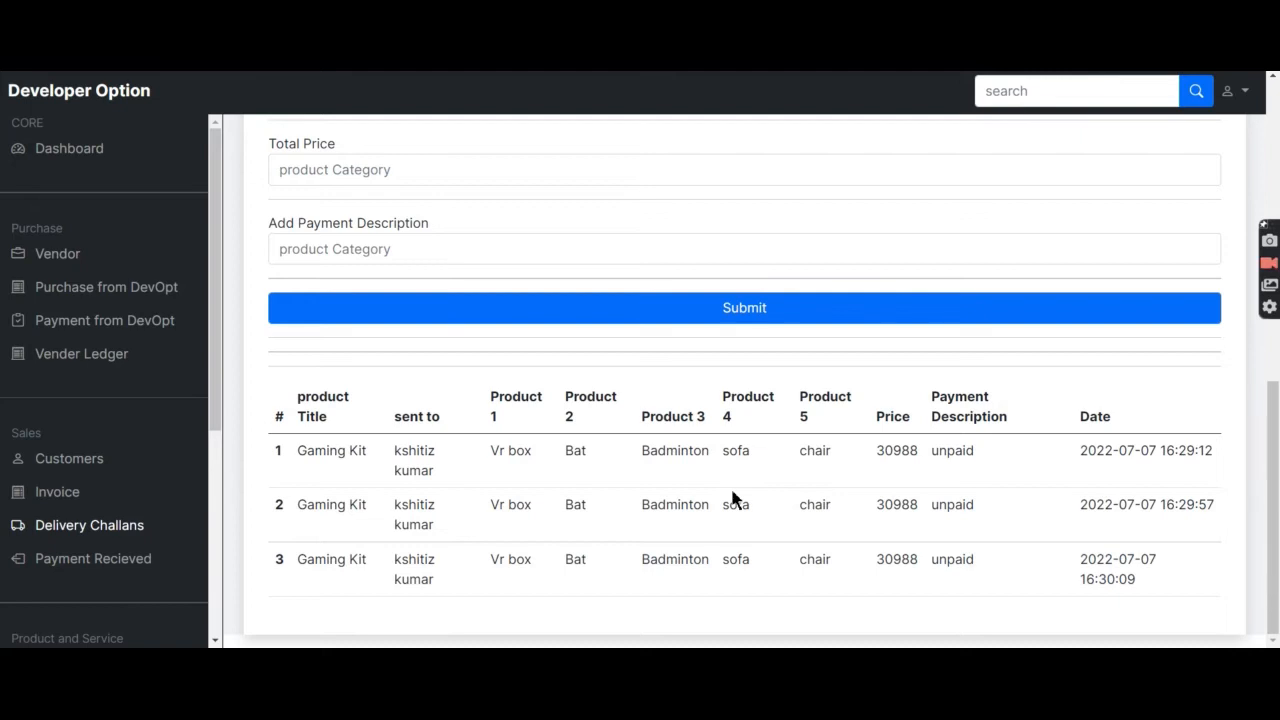
# Highlight row 1's price 30988 and its entry date in the challan table.
pyautogui.moveTo(916, 450); pyautogui.dragTo(789, 461)
pyautogui.moveTo(1216, 458); pyautogui.dragTo(1080, 486)
pyautogui.click(1069, 505)
pyautogui.click(134, 565)
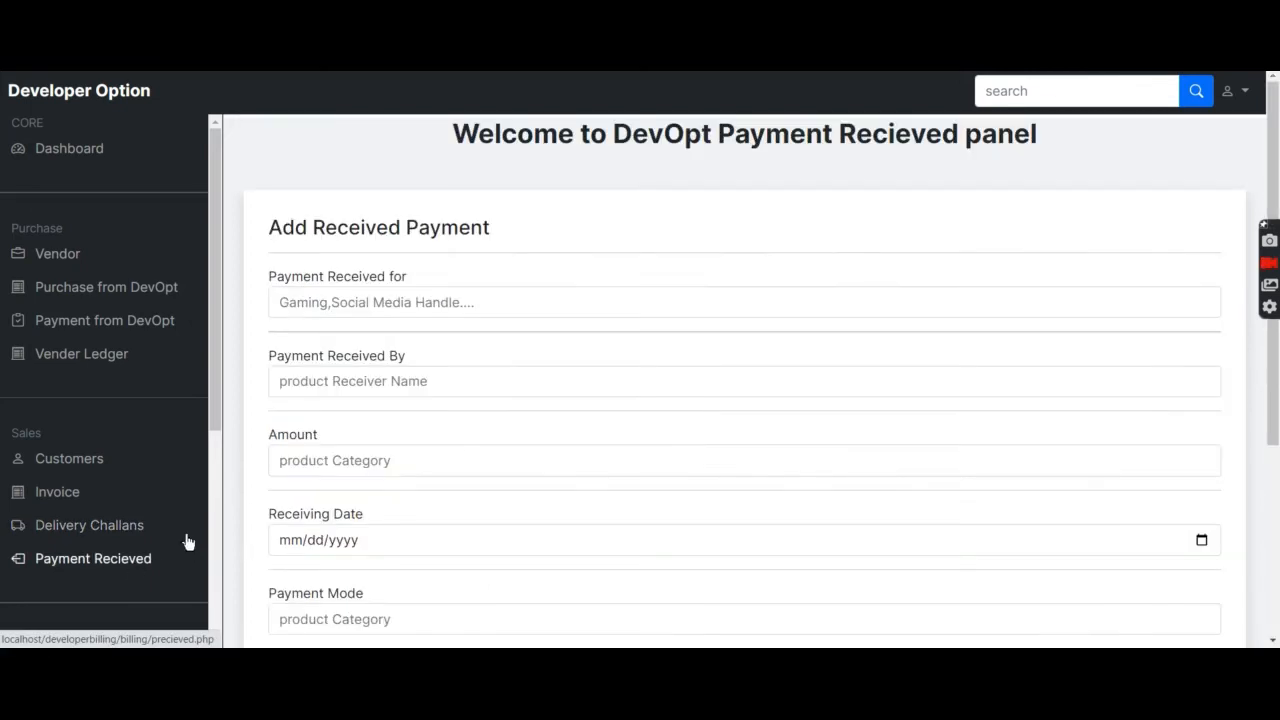
pyautogui.scroll(-3, 519, 408)
pyautogui.click(531, 374)
pyautogui.scroll(-2, 520, 446)
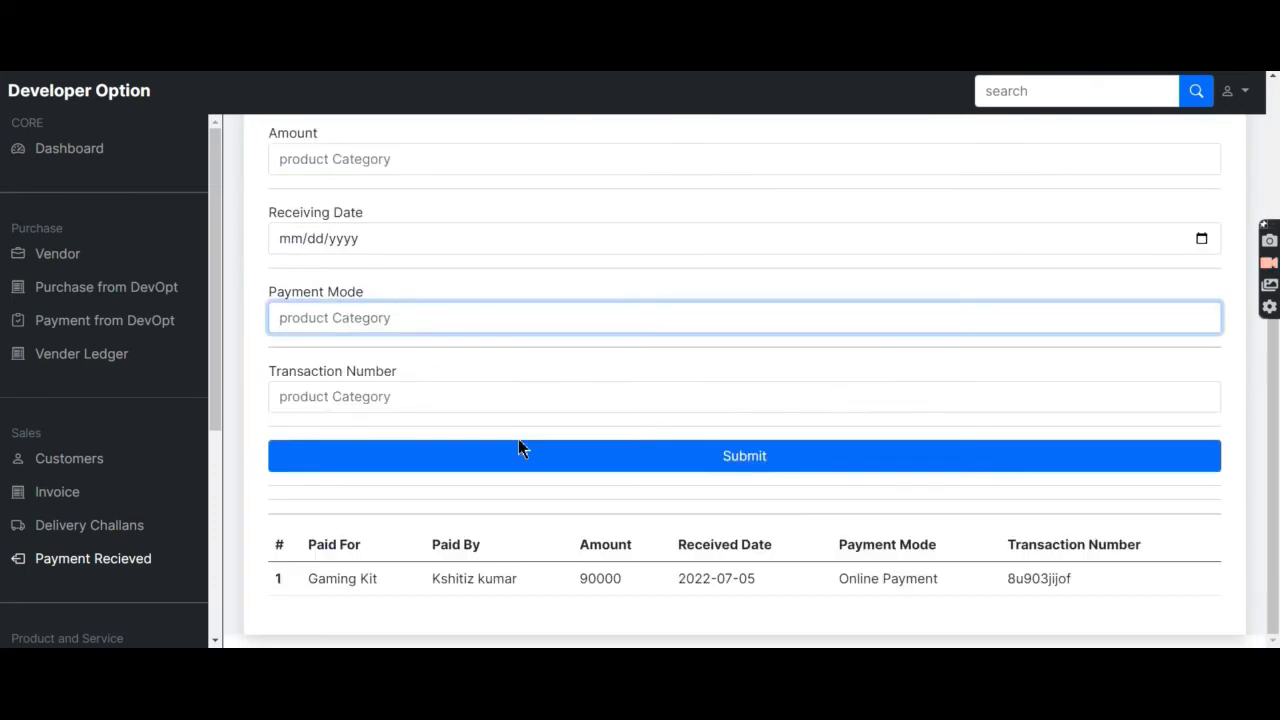
pyautogui.doubleClick(629, 601)
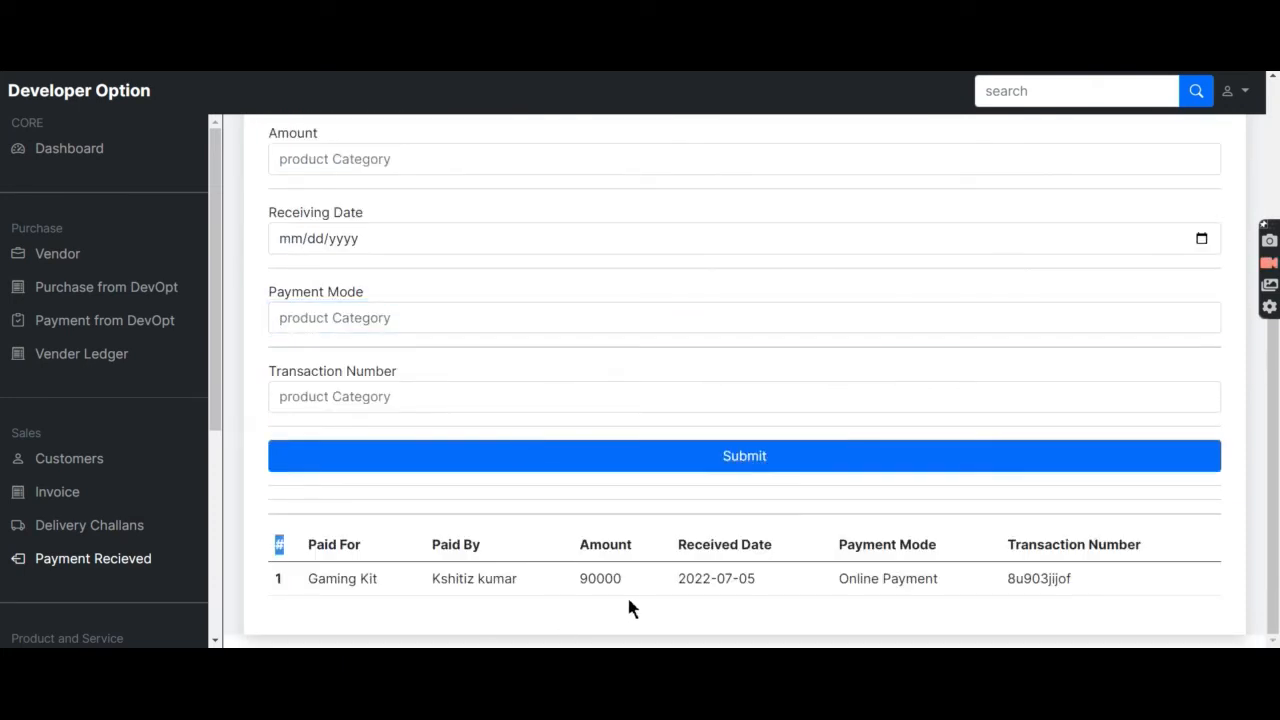
pyautogui.moveTo(214, 432); pyautogui.dragTo(224, 526)
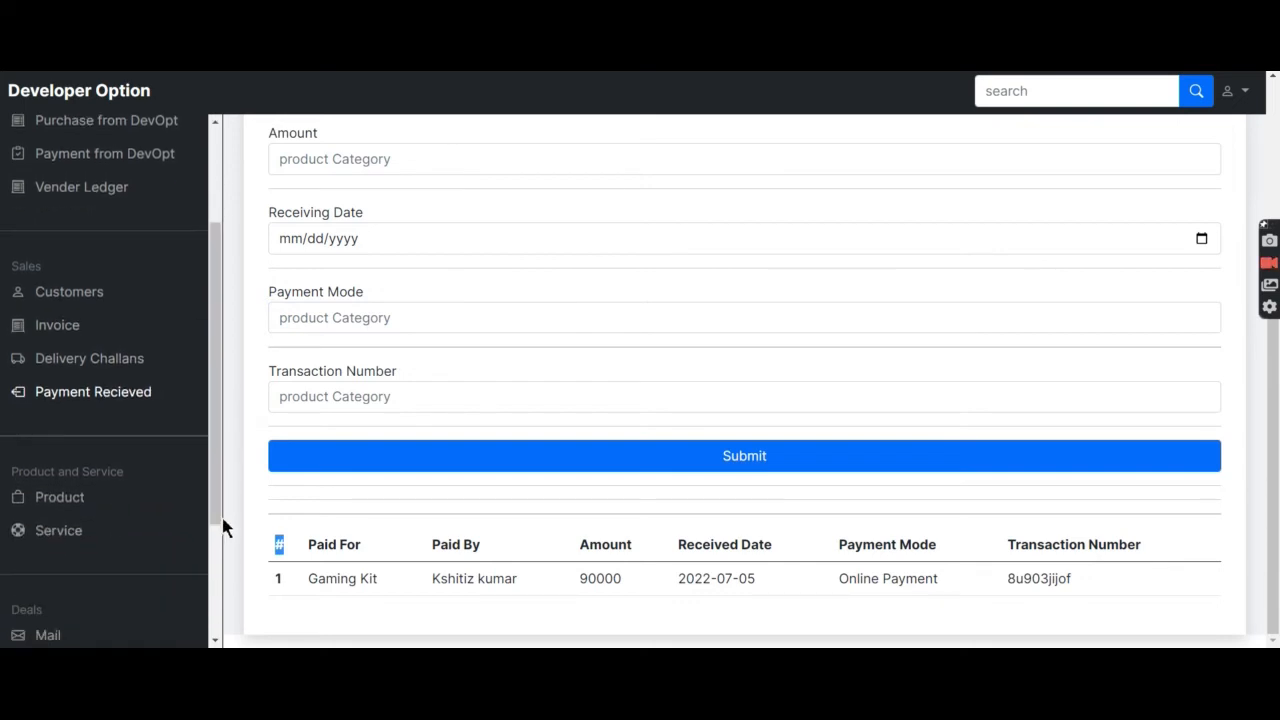
pyautogui.click(58, 494)
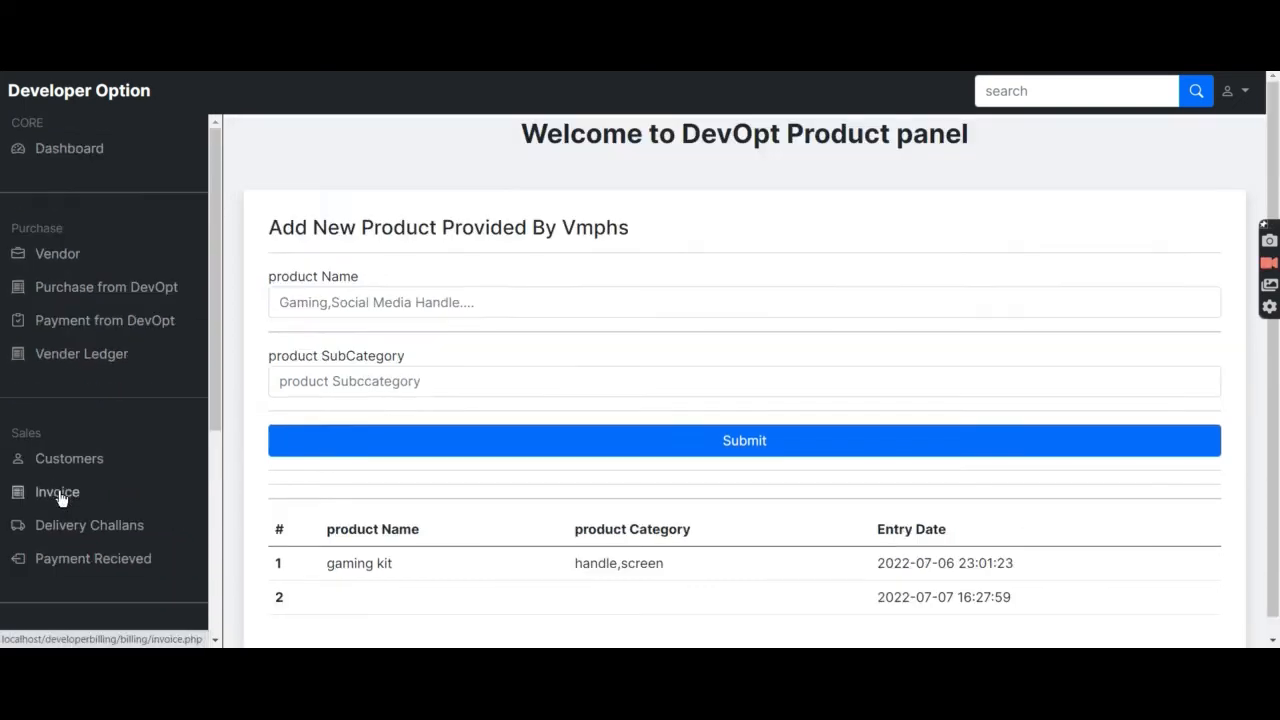
# Inspect the Product form's Name and SubCategory fields and the gaming kit row.
pyautogui.scroll(-1, 391, 434)
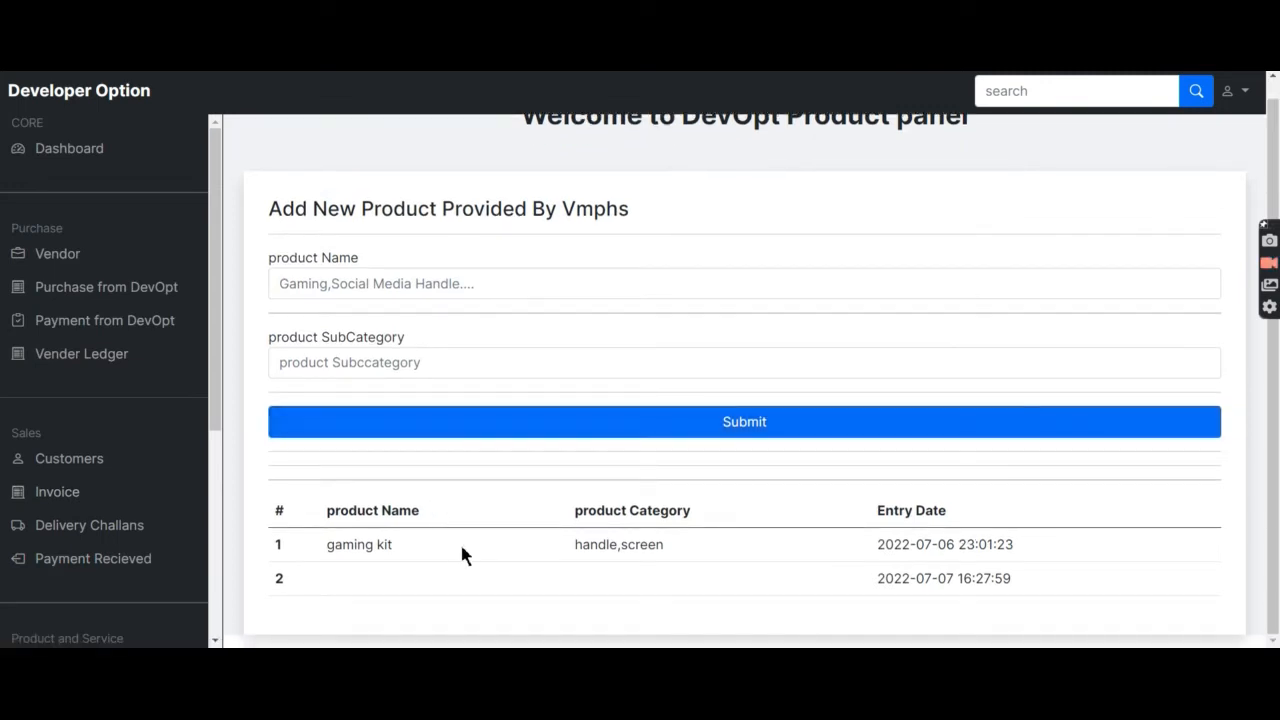
pyautogui.scroll(1, 462, 548)
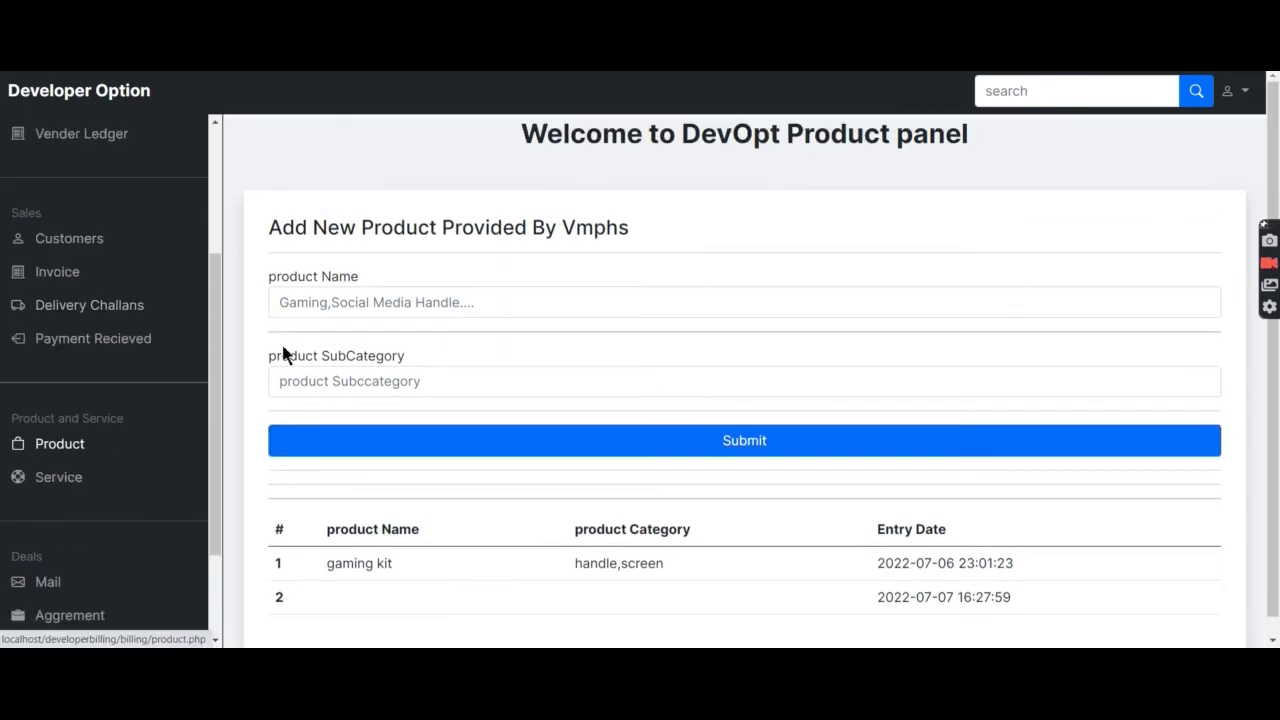
pyautogui.click(342, 309)
pyautogui.click(347, 387)
pyautogui.scroll(-1, 349, 465)
pyautogui.moveTo(394, 544); pyautogui.dragTo(368, 545)
pyautogui.click(604, 544)
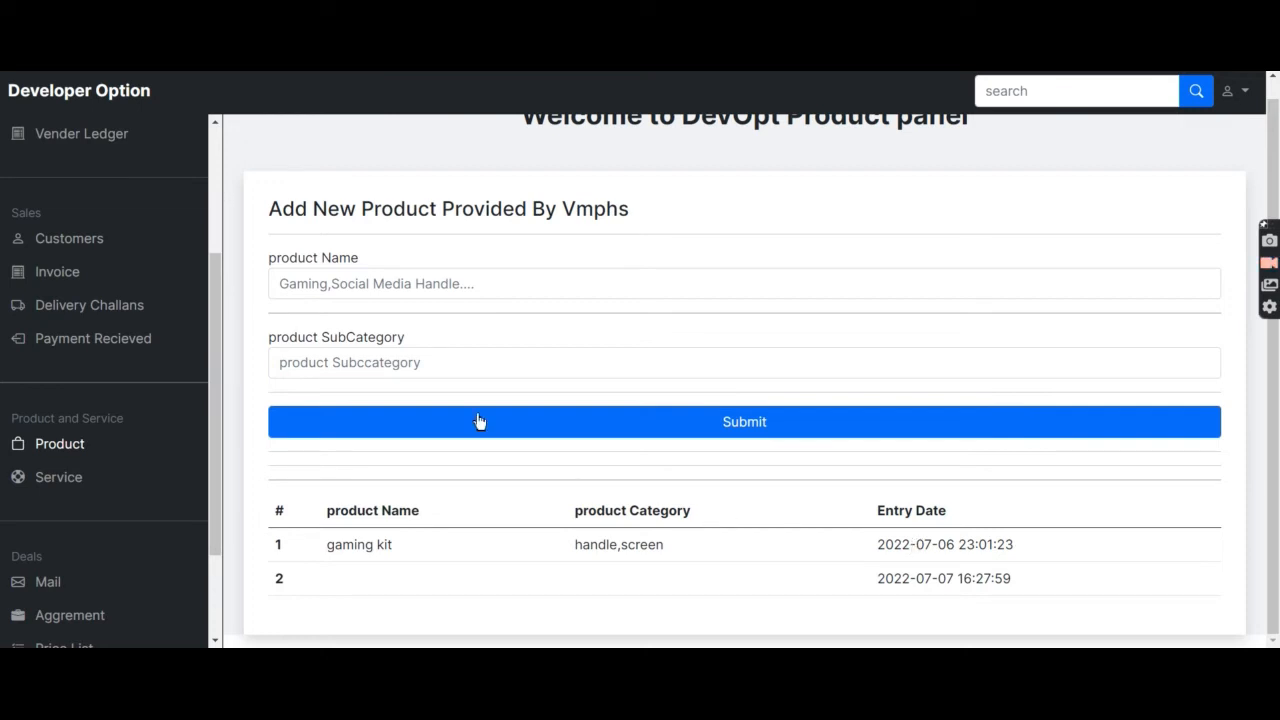
# View the Service panel's two Website entries, then go to Mail for the Proposal panel.
pyautogui.click(40, 476)
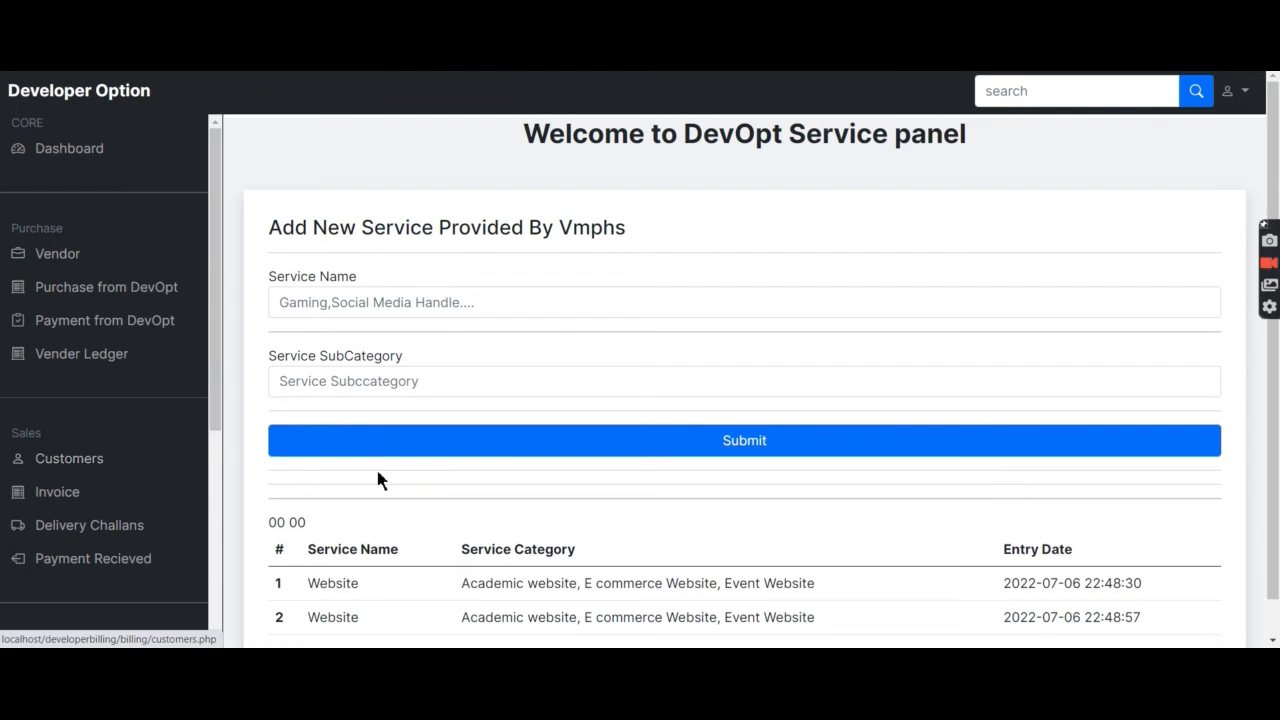
pyautogui.scroll(-1, 377, 480)
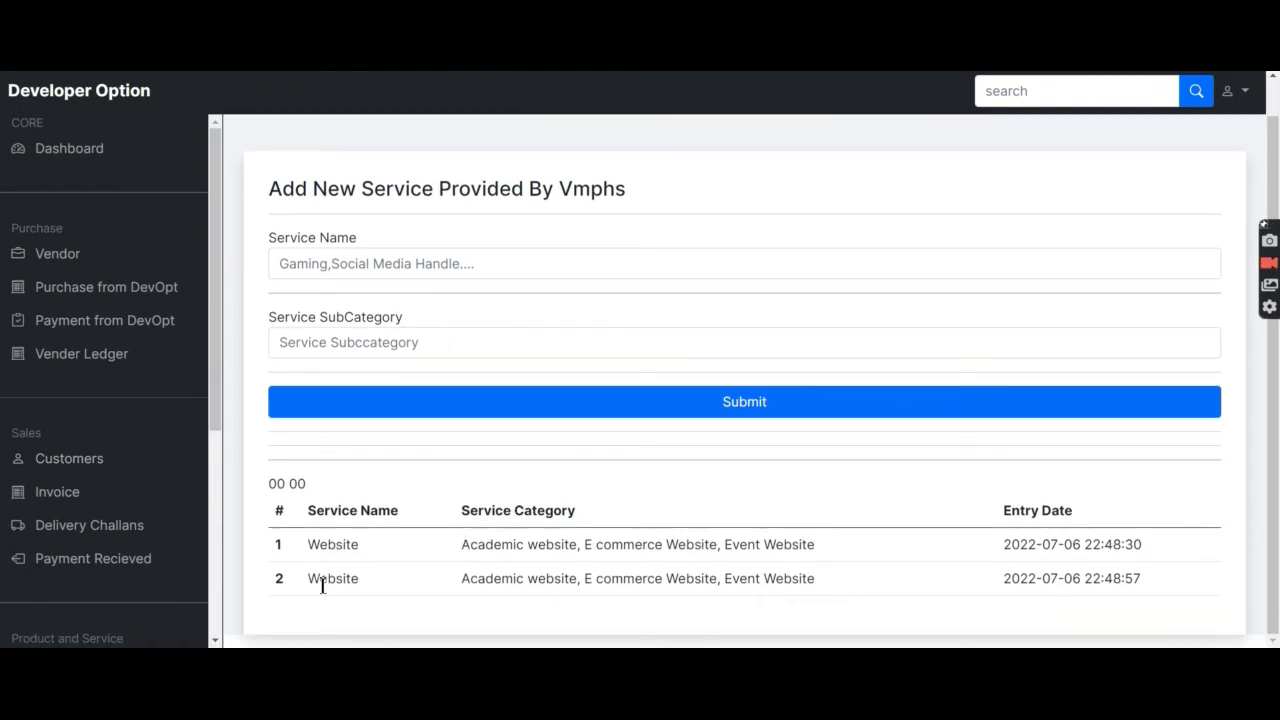
pyautogui.scroll(-3, 80, 509)
pyautogui.scroll(-1, 80, 509)
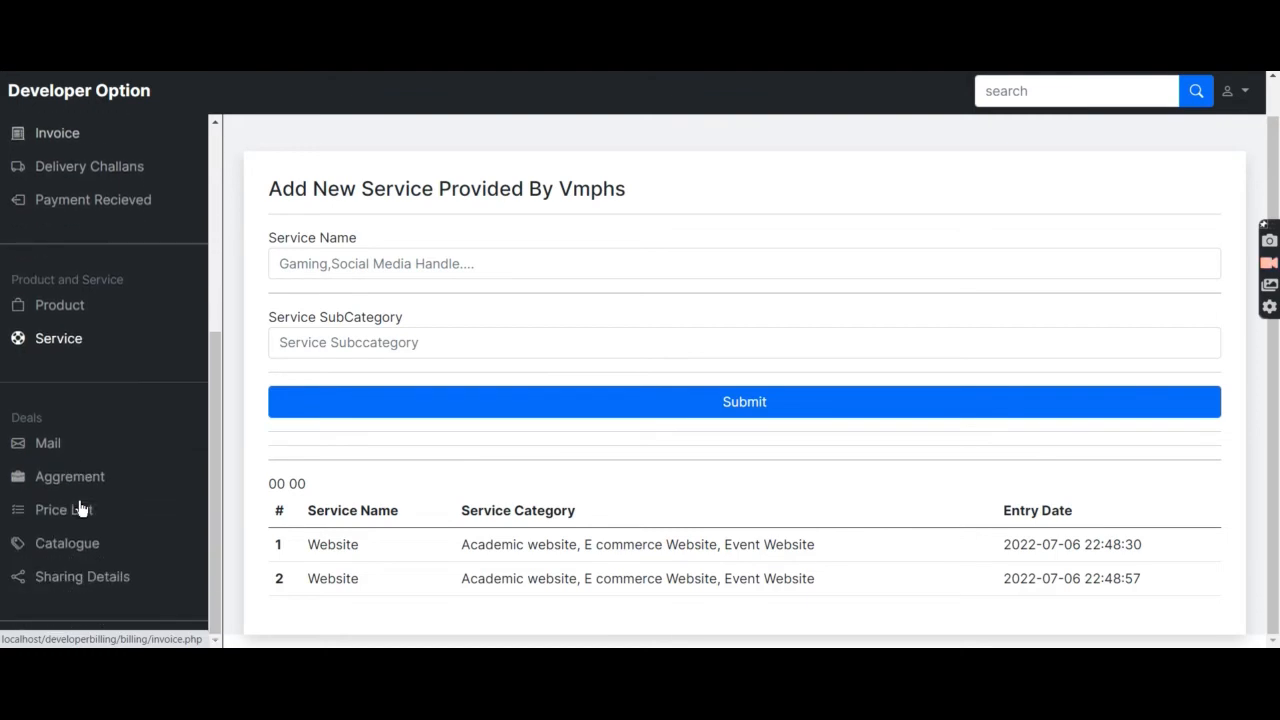
pyautogui.click(70, 444)
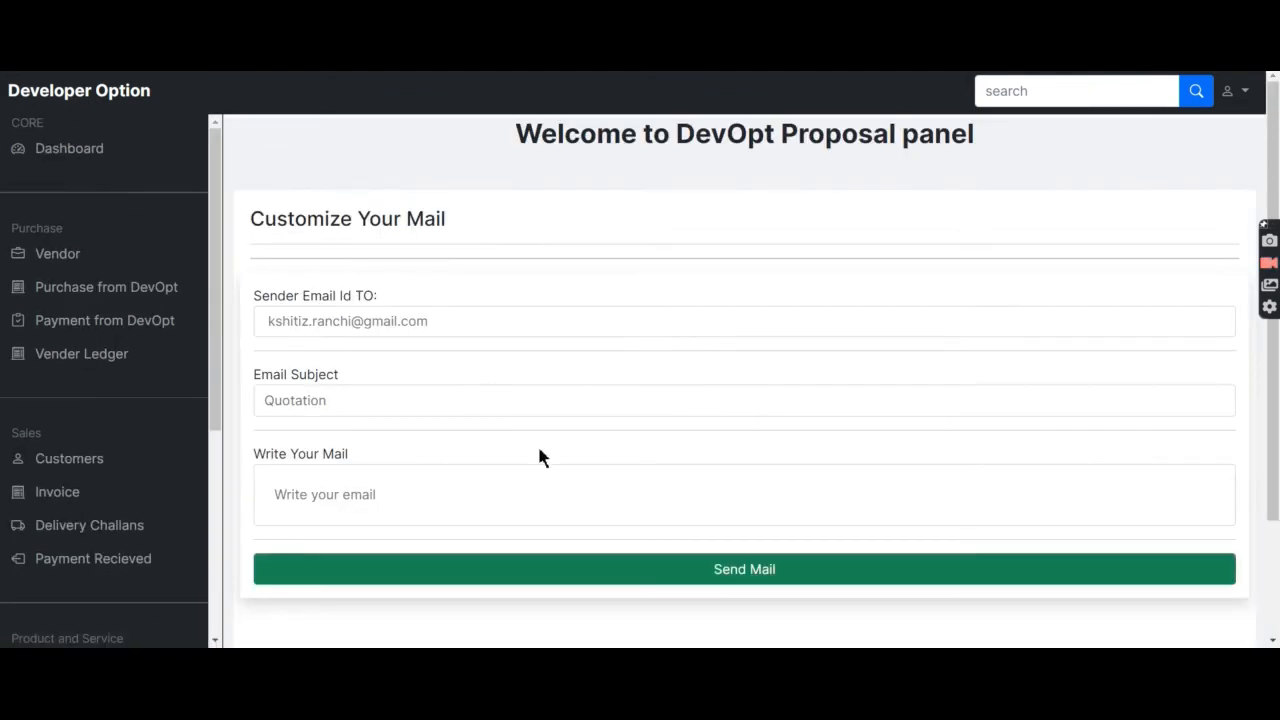
pyautogui.scroll(-1, 540, 454)
pyautogui.scroll(1, 540, 454)
pyautogui.click(488, 332)
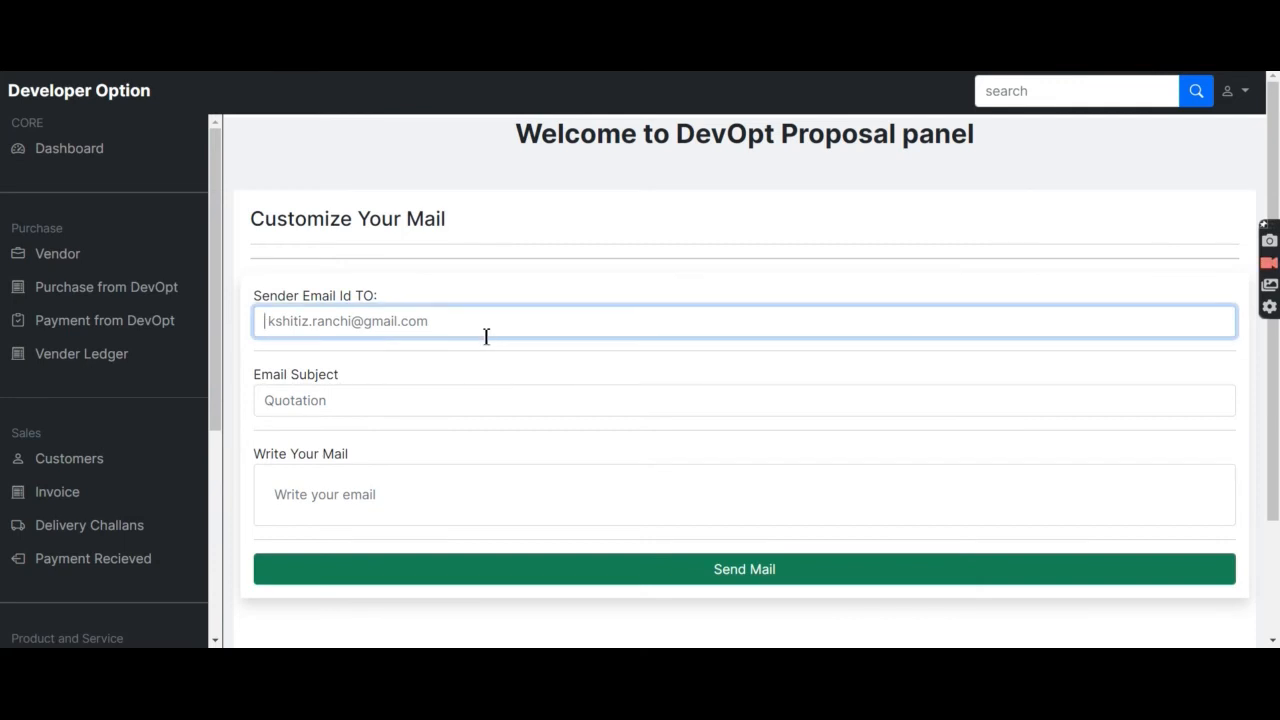
pyautogui.click(466, 398)
pyautogui.click(438, 519)
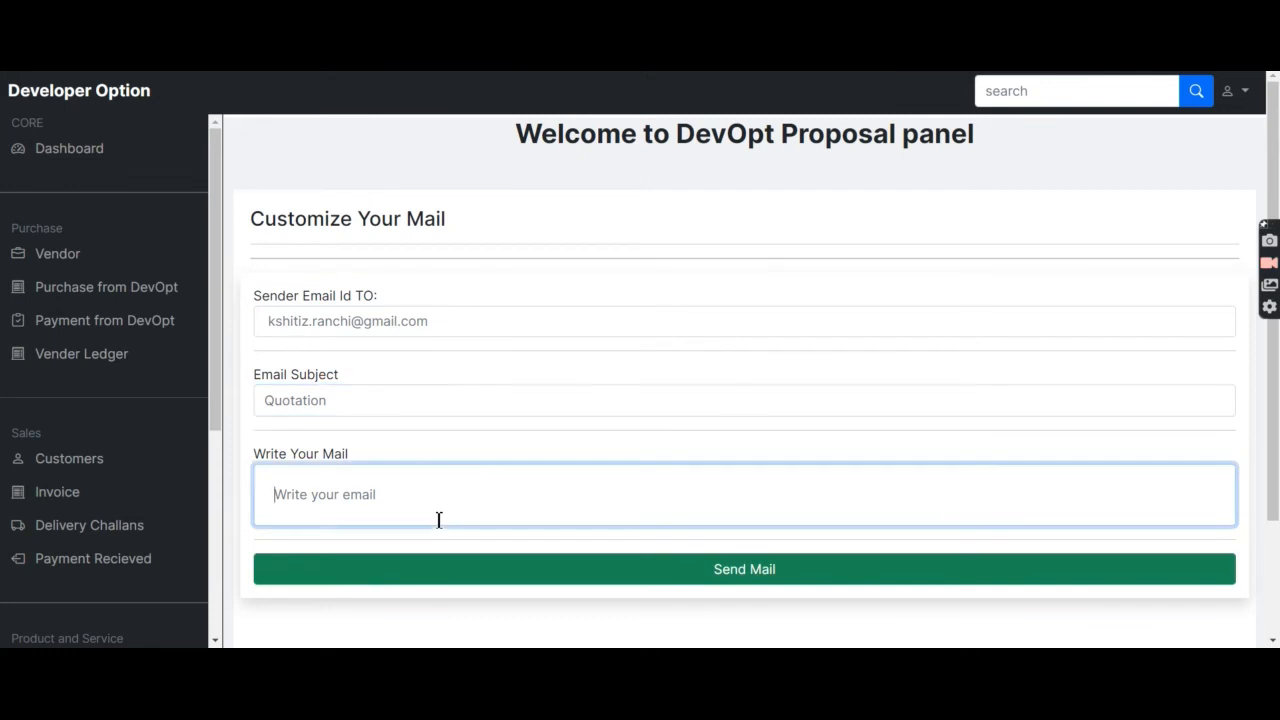
pyautogui.scroll(-2, 438, 519)
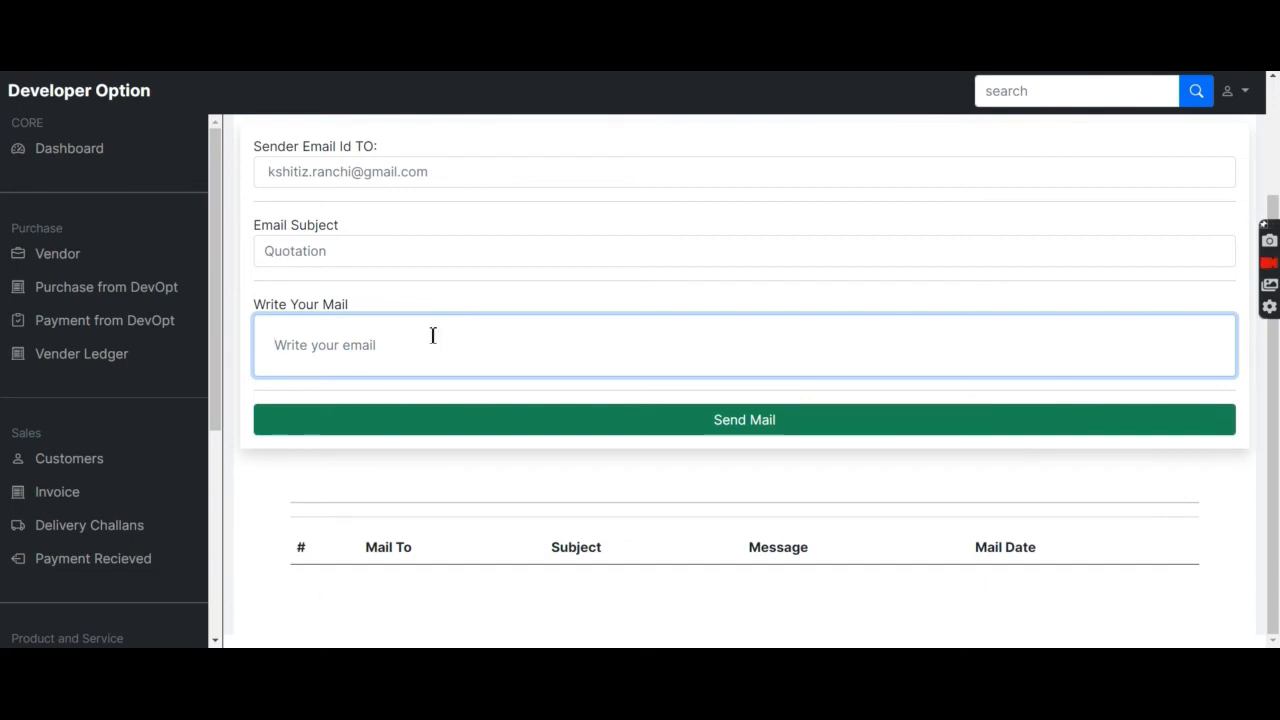
pyautogui.click(438, 175)
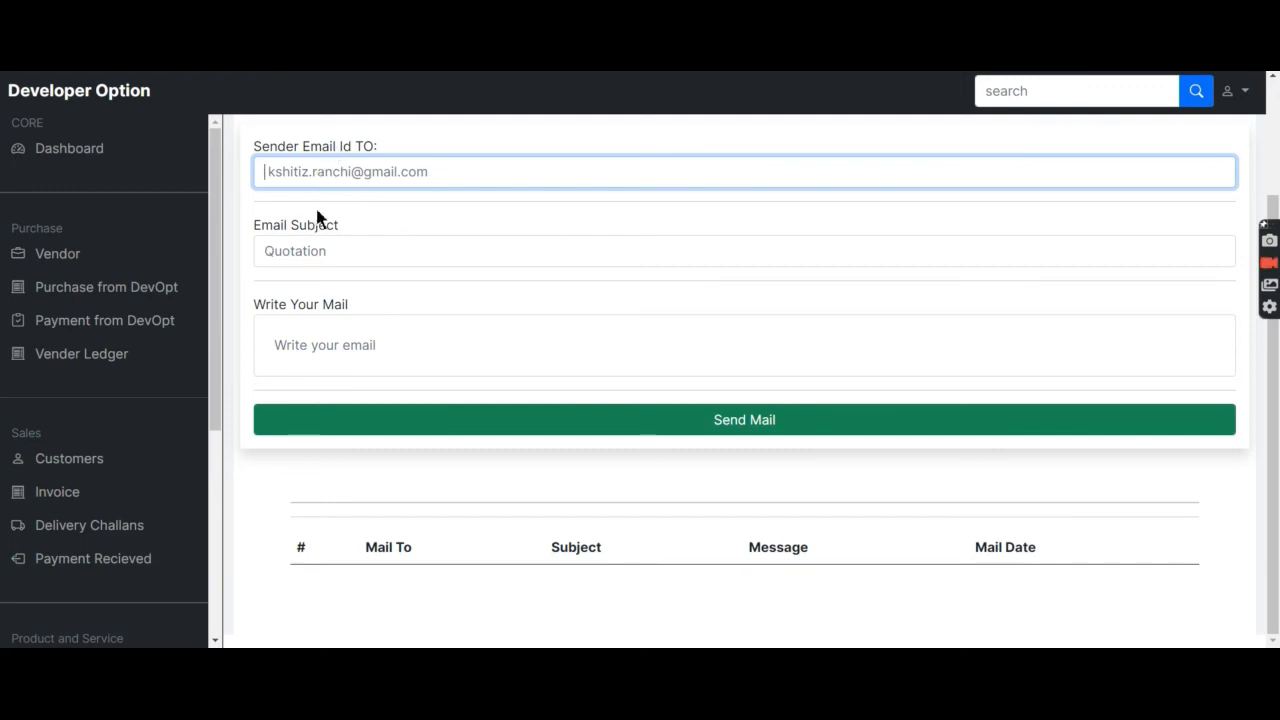
pyautogui.scroll(-2, 126, 498)
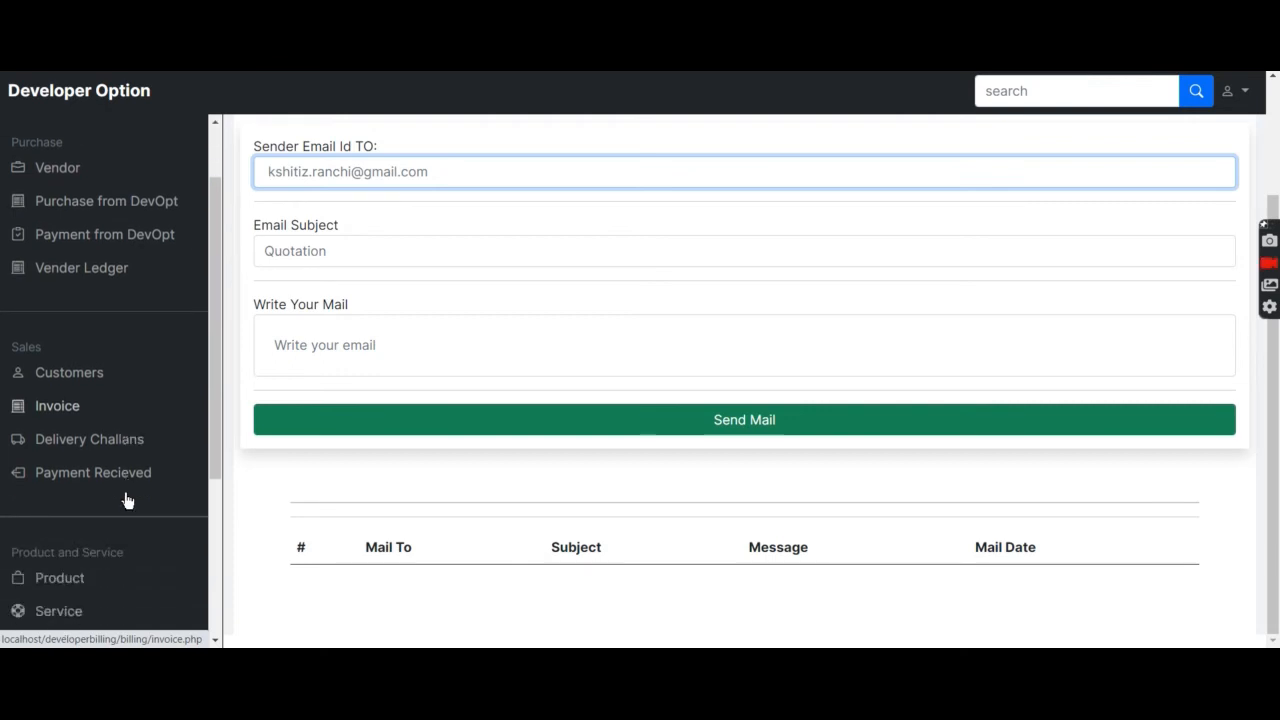
pyautogui.scroll(-4, 87, 440)
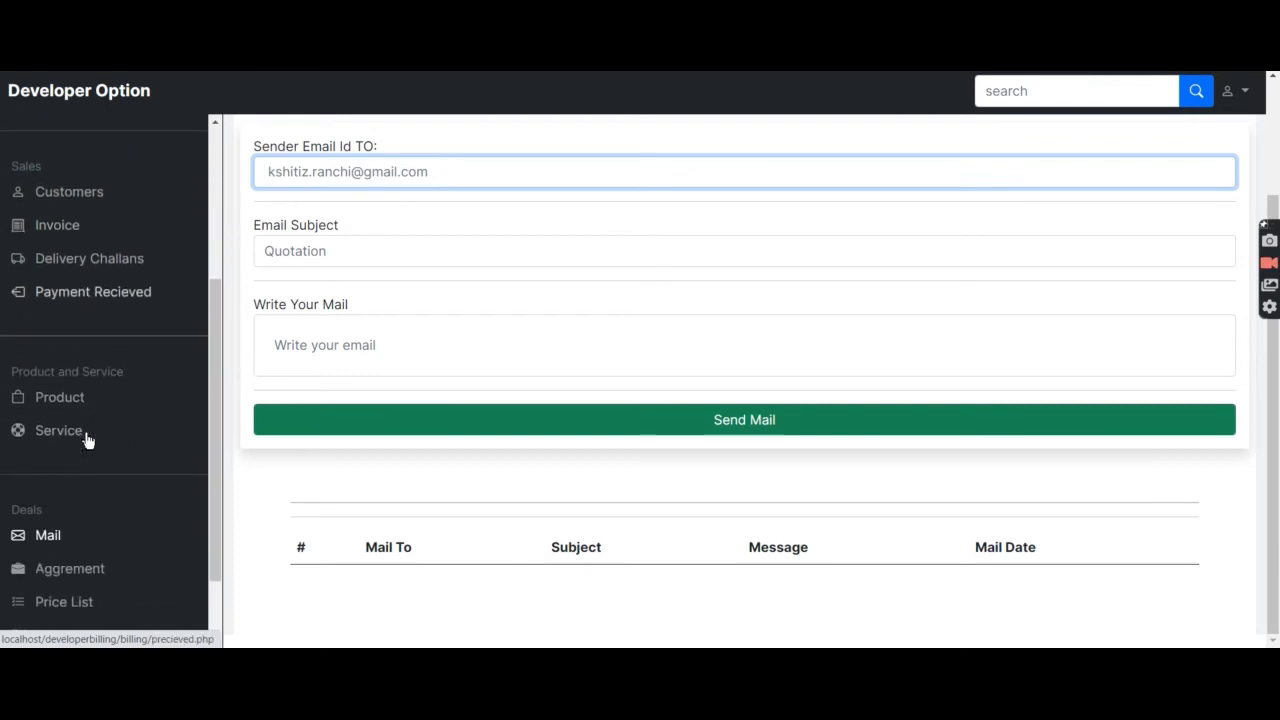
# View the Aggrement panel's date and 'for' fields, then switch to the Price List panel.
pyautogui.click(85, 478)
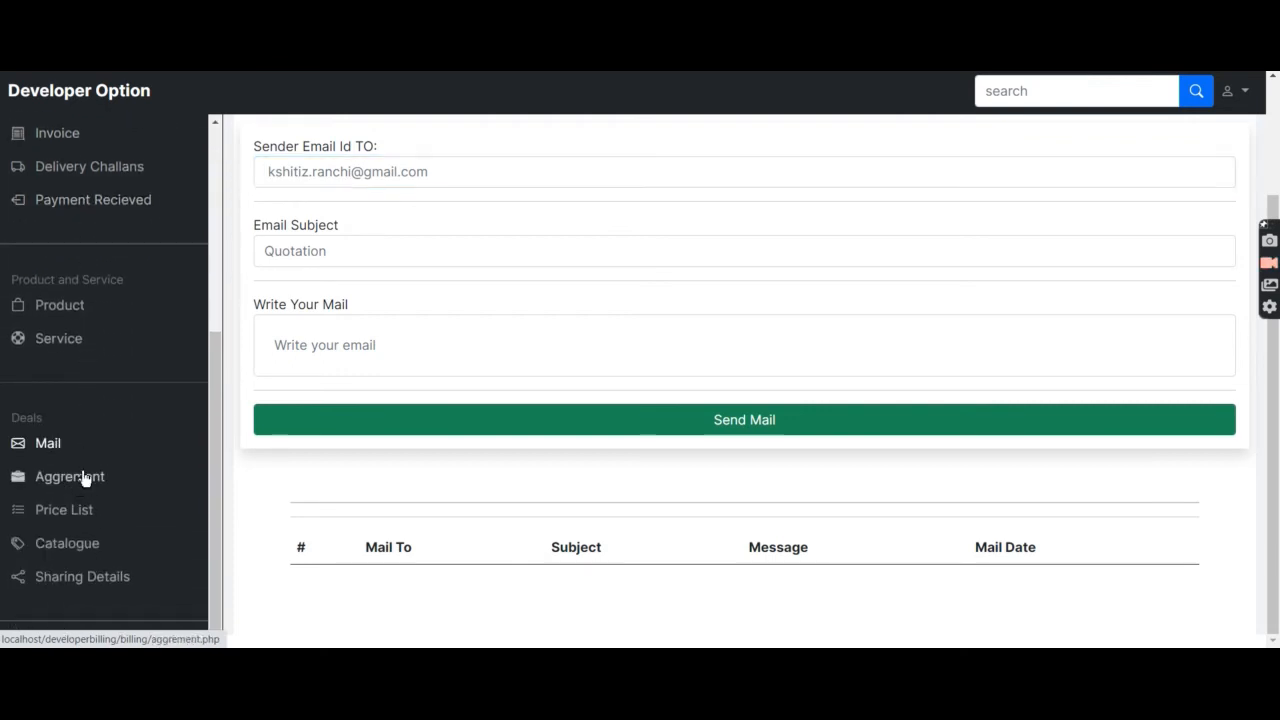
pyautogui.scroll(-4, 400, 391)
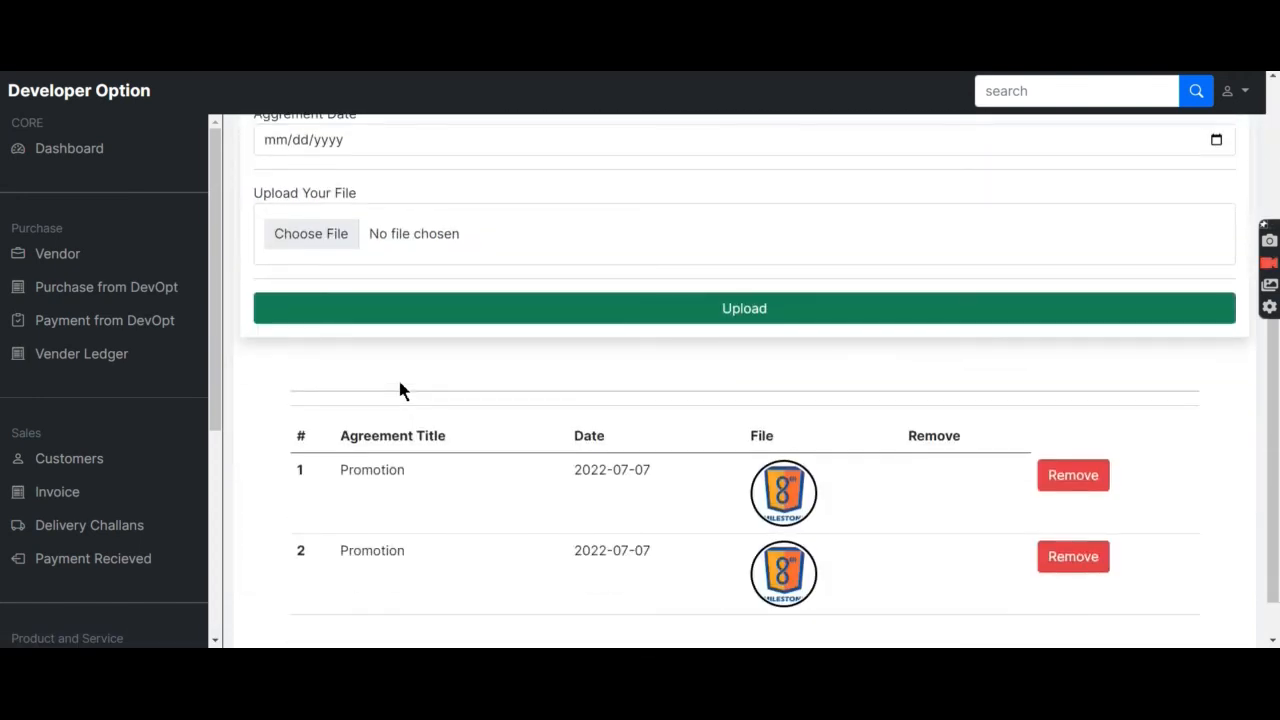
pyautogui.scroll(2, 417, 431)
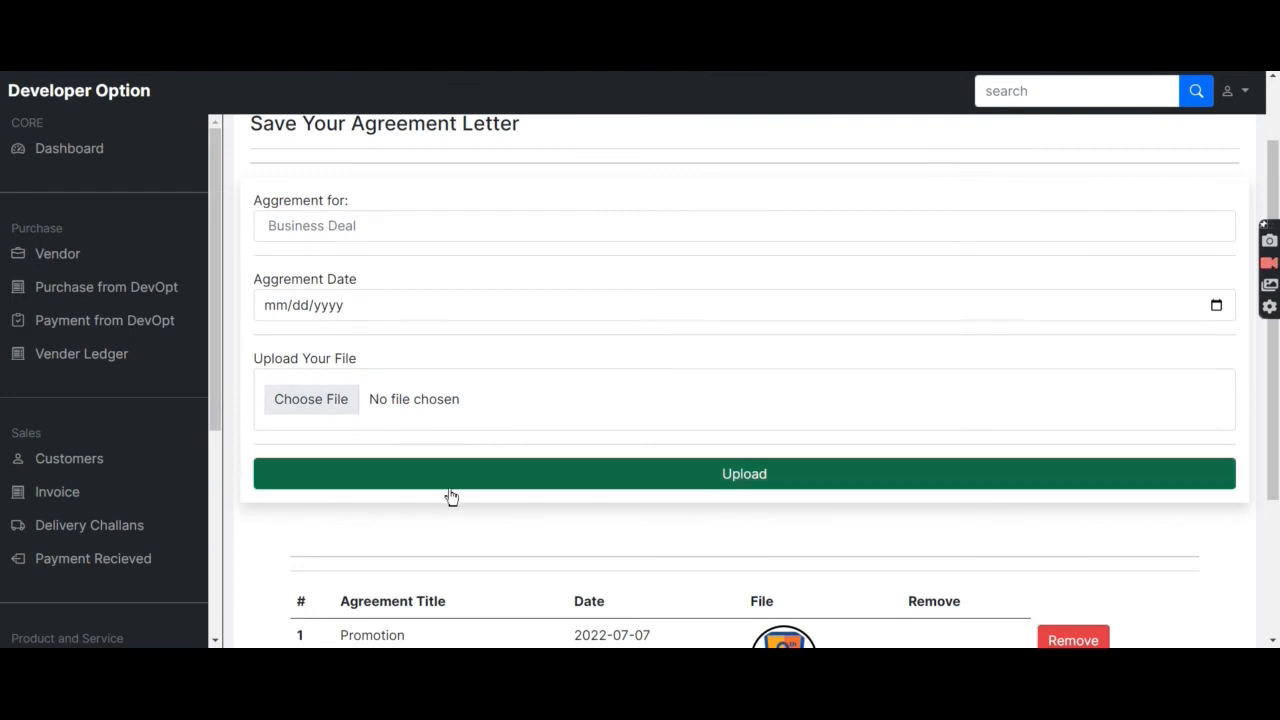
pyautogui.click(351, 312)
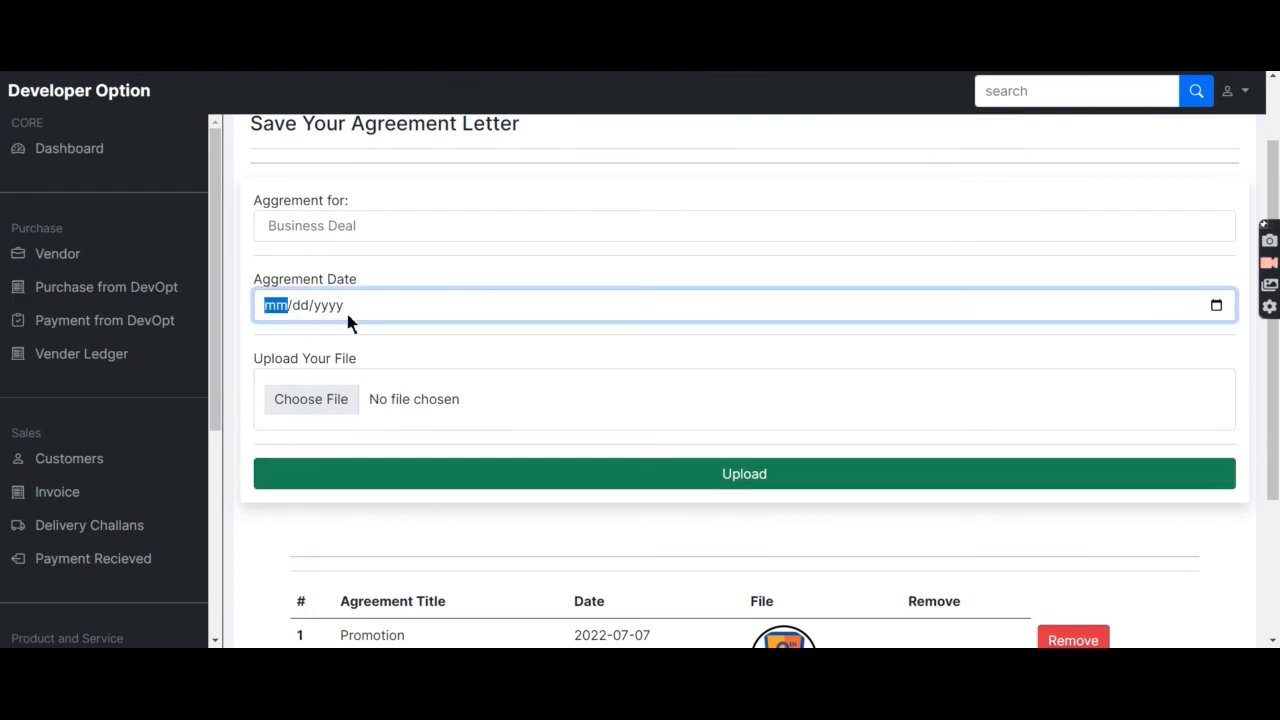
pyautogui.click(362, 226)
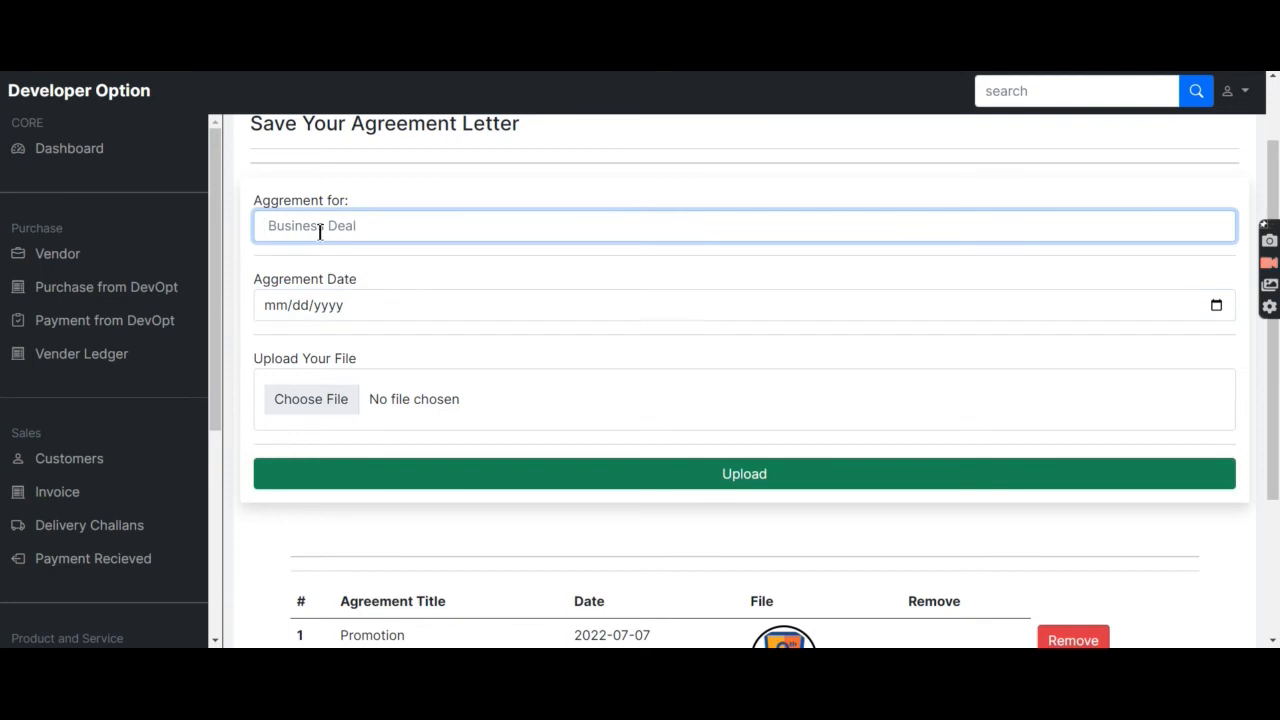
pyautogui.scroll(-5, 112, 433)
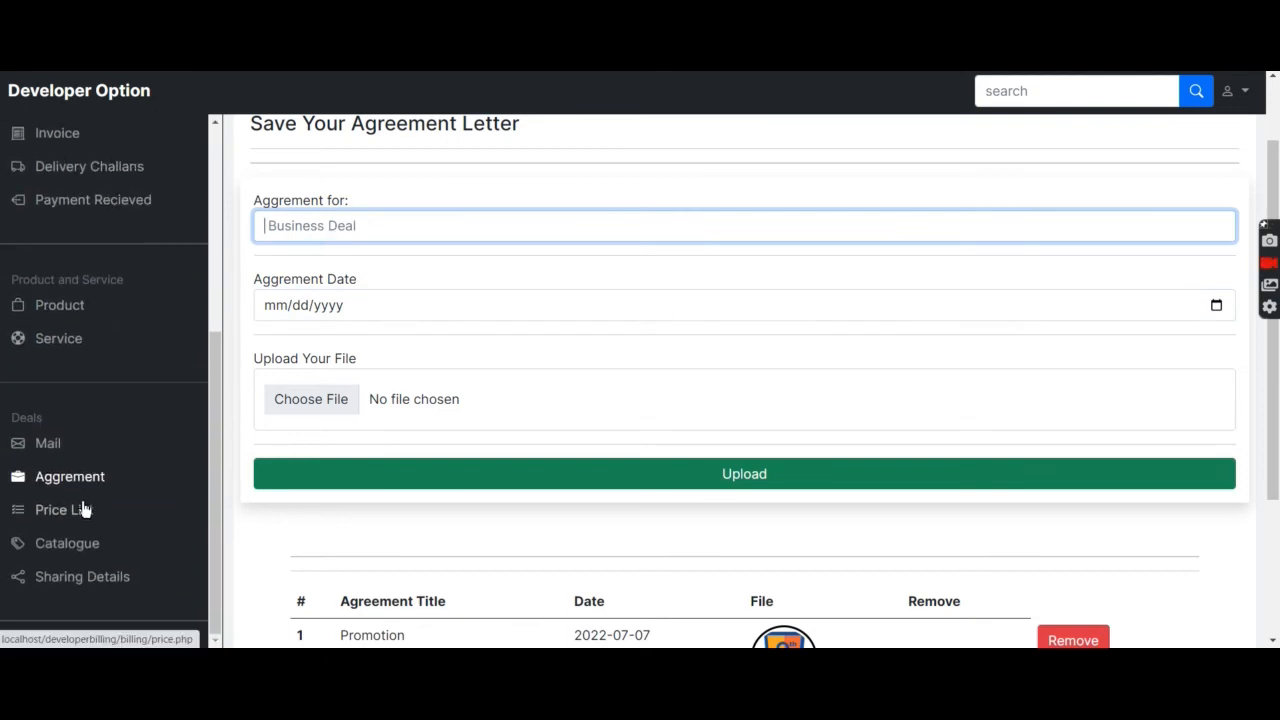
pyautogui.click(84, 508)
pyautogui.scroll(-1, 373, 405)
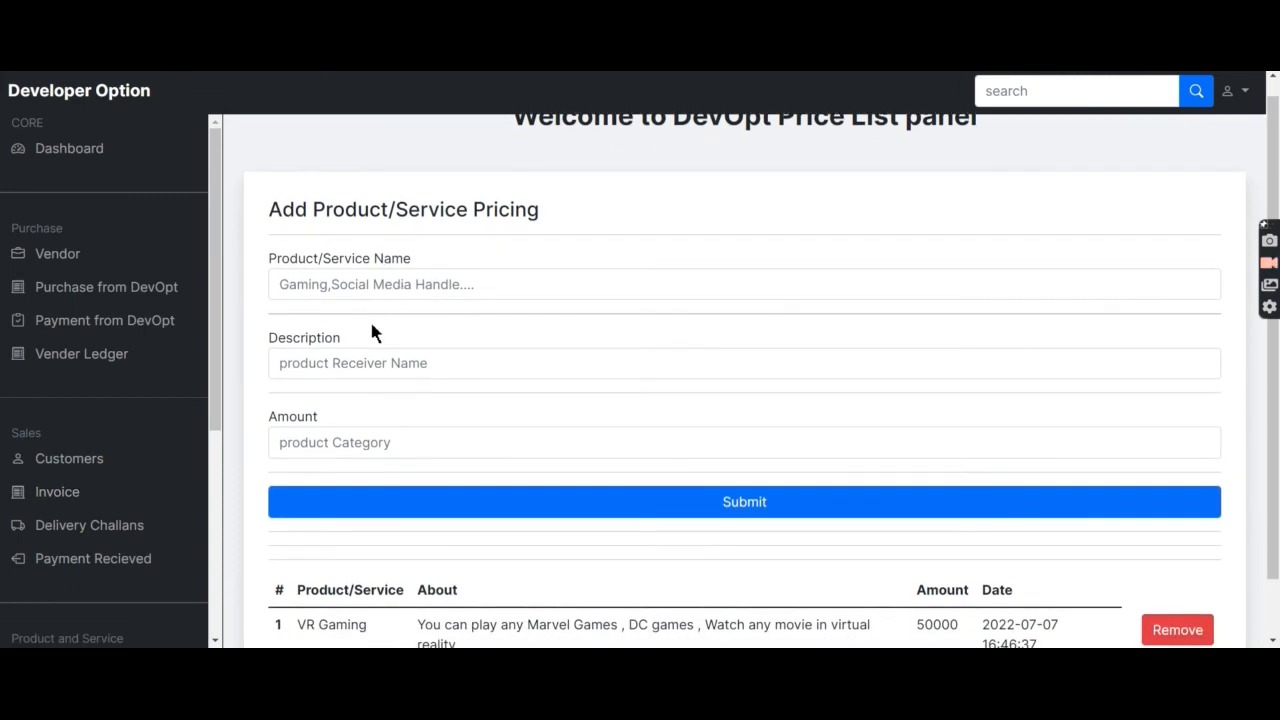
pyautogui.click(370, 378)
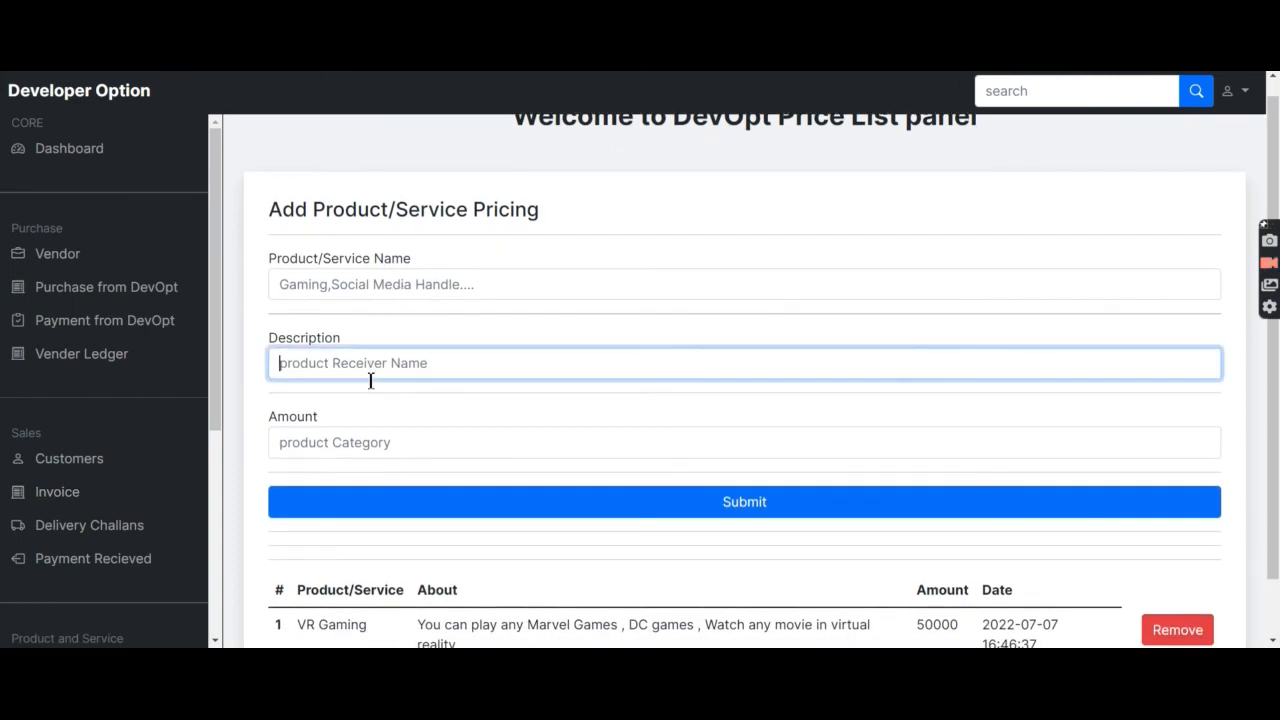
pyautogui.click(371, 448)
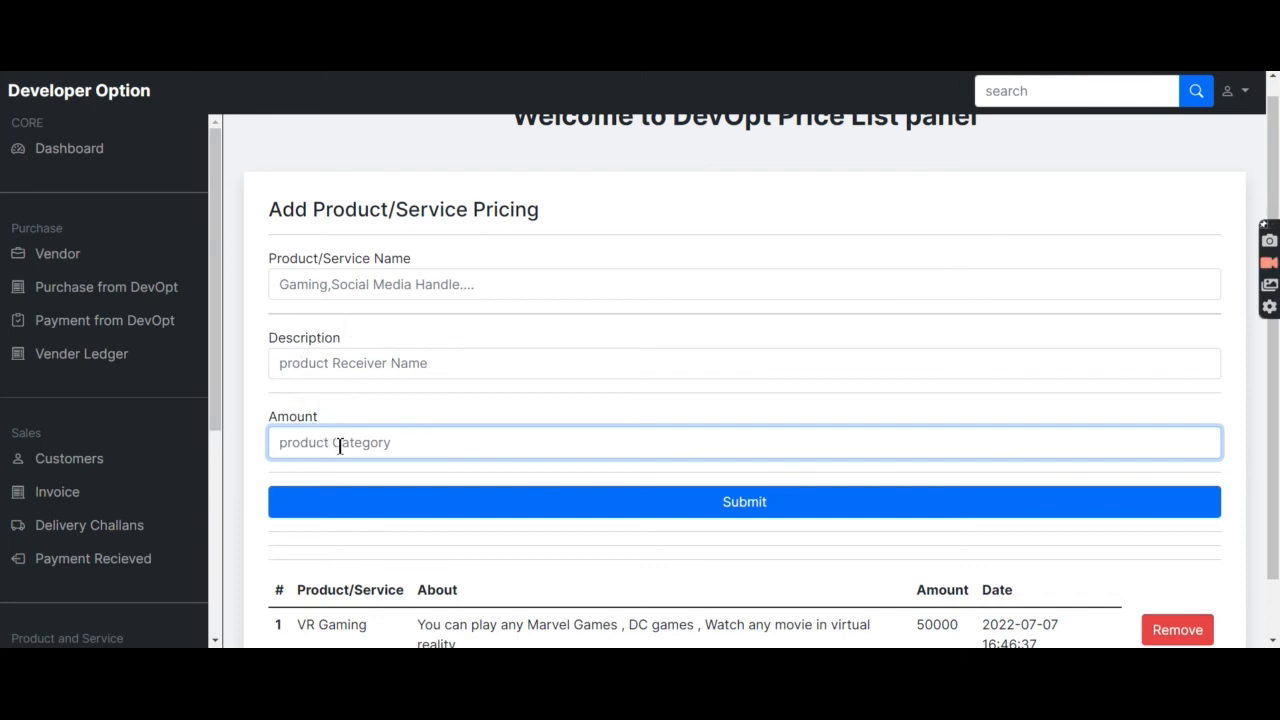
pyautogui.scroll(-2, 65, 455)
pyautogui.scroll(-3, 65, 455)
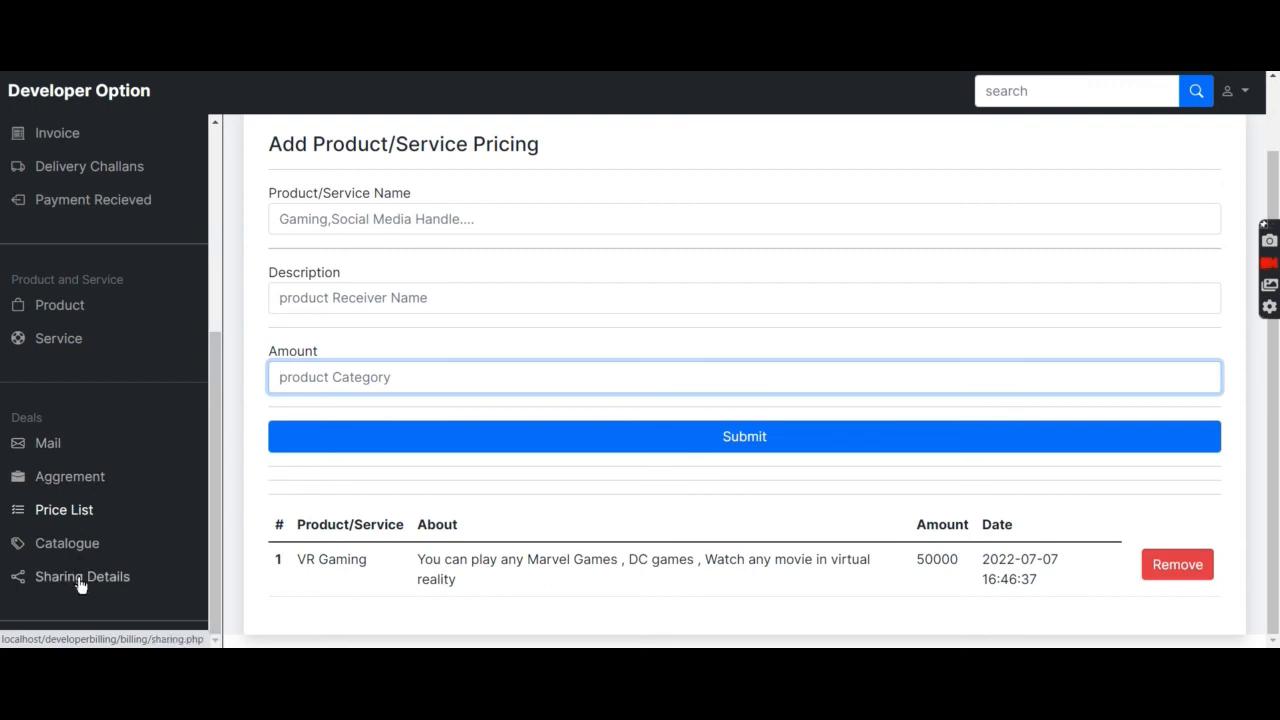
pyautogui.scroll(4, 181, 322)
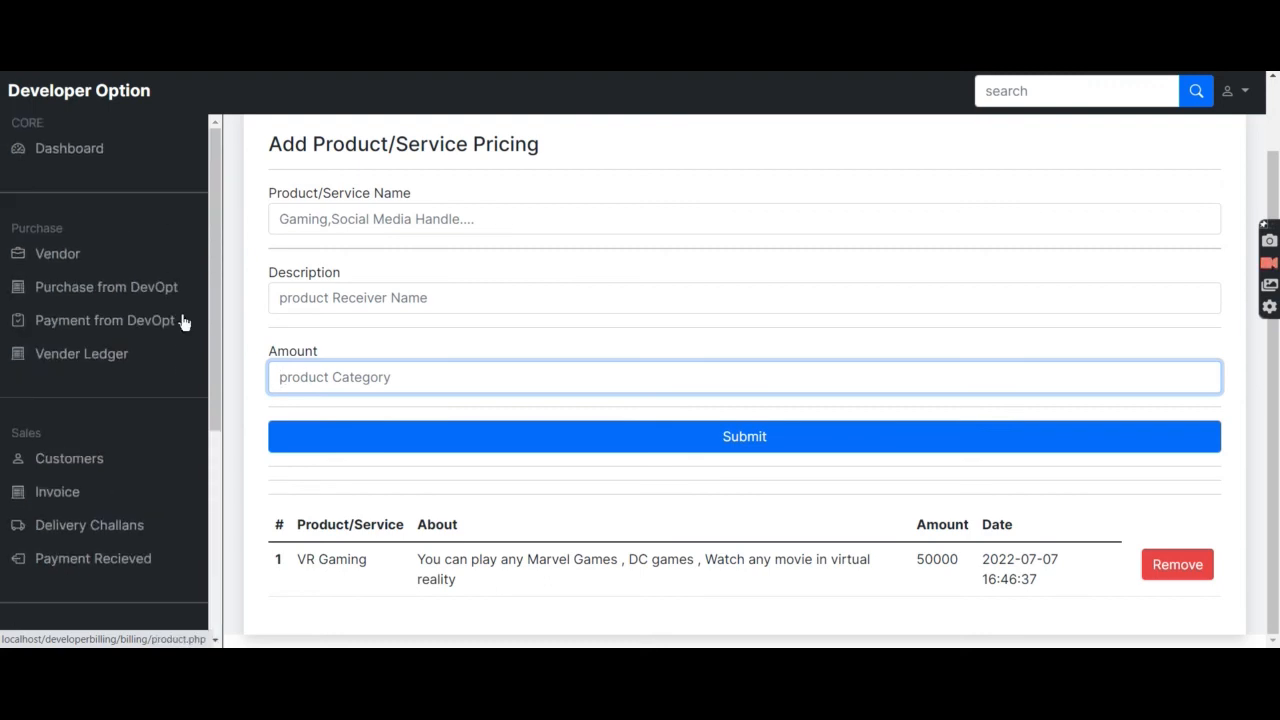
pyautogui.scroll(1, 181, 322)
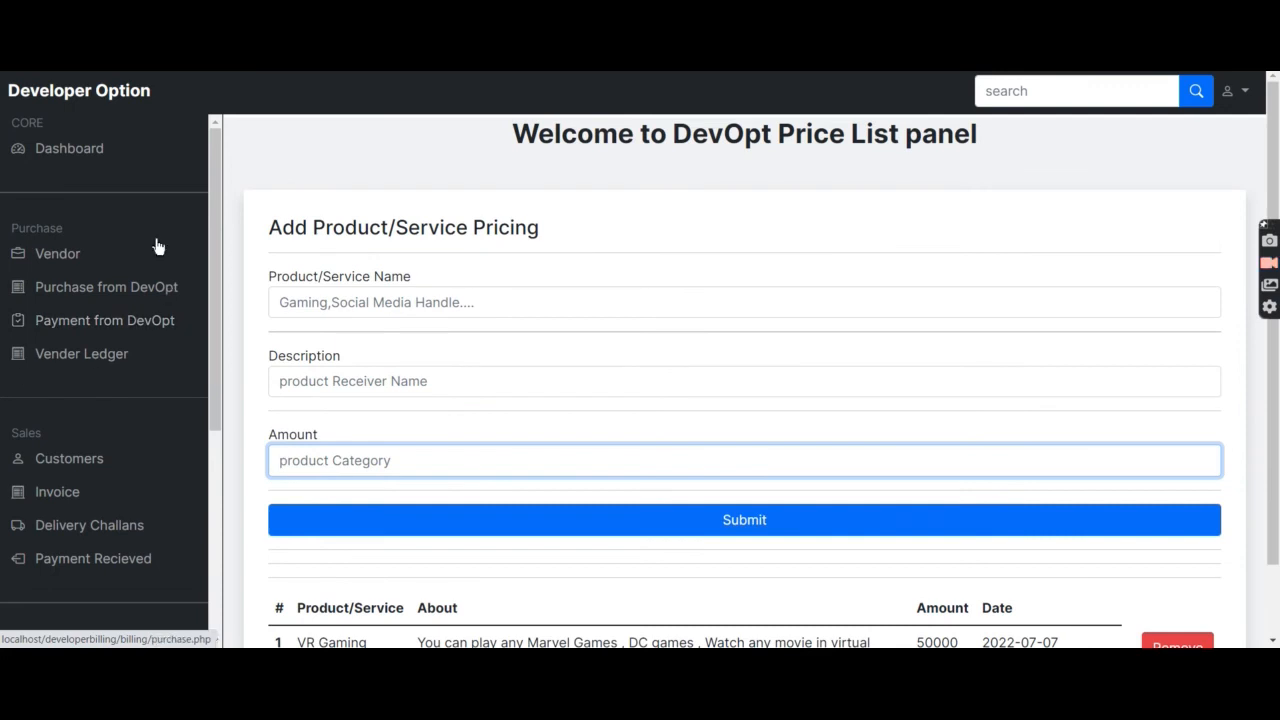